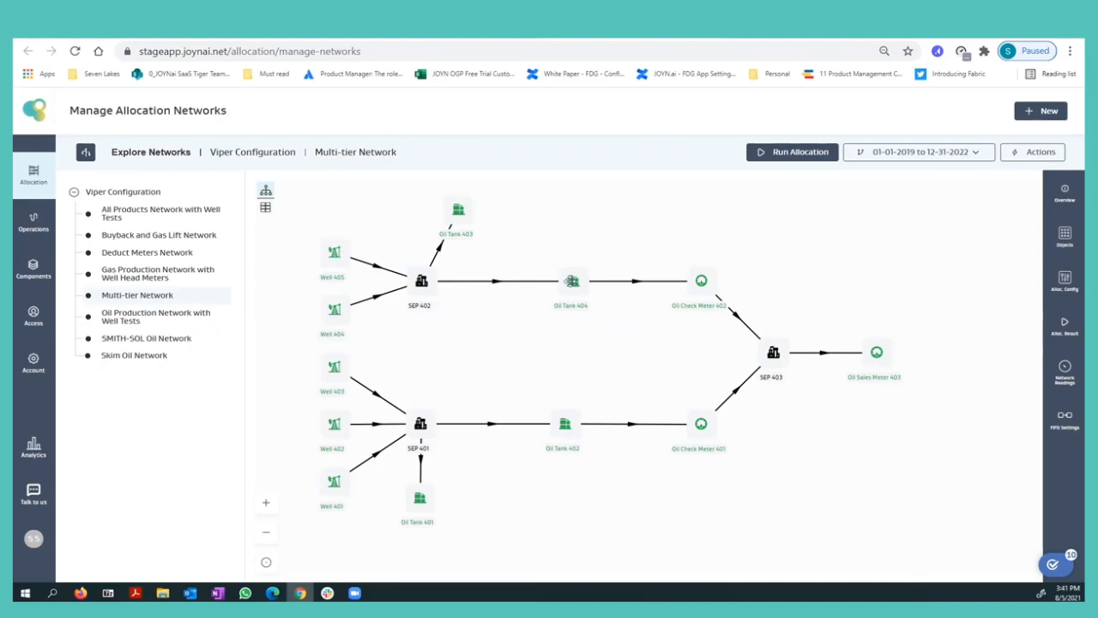
Hide the network list and the object details panel, bringing the whole Multi-tier Network diagram into view.
{"action": "left_click", "coordinate": [564, 285]}
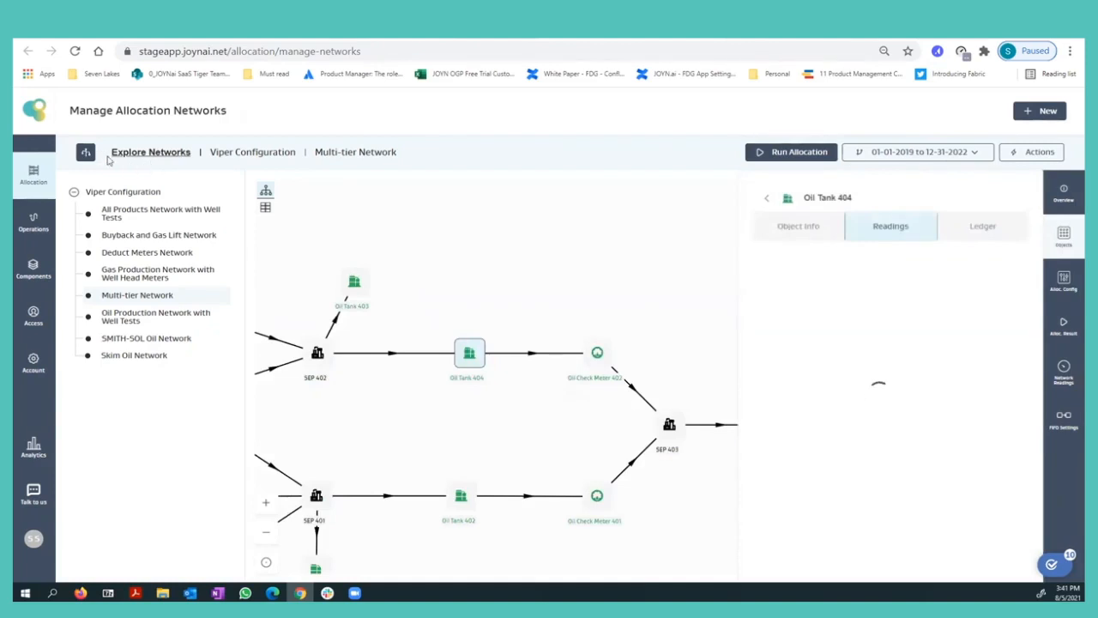
{"action": "left_click", "coordinate": [85, 151]}
{"action": "left_click_drag", "start_coordinate": [375, 302], "coordinate": [512, 262]}
{"action": "scroll", "coordinate": [503, 284], "scroll_direction": "down", "scroll_amount": 2}
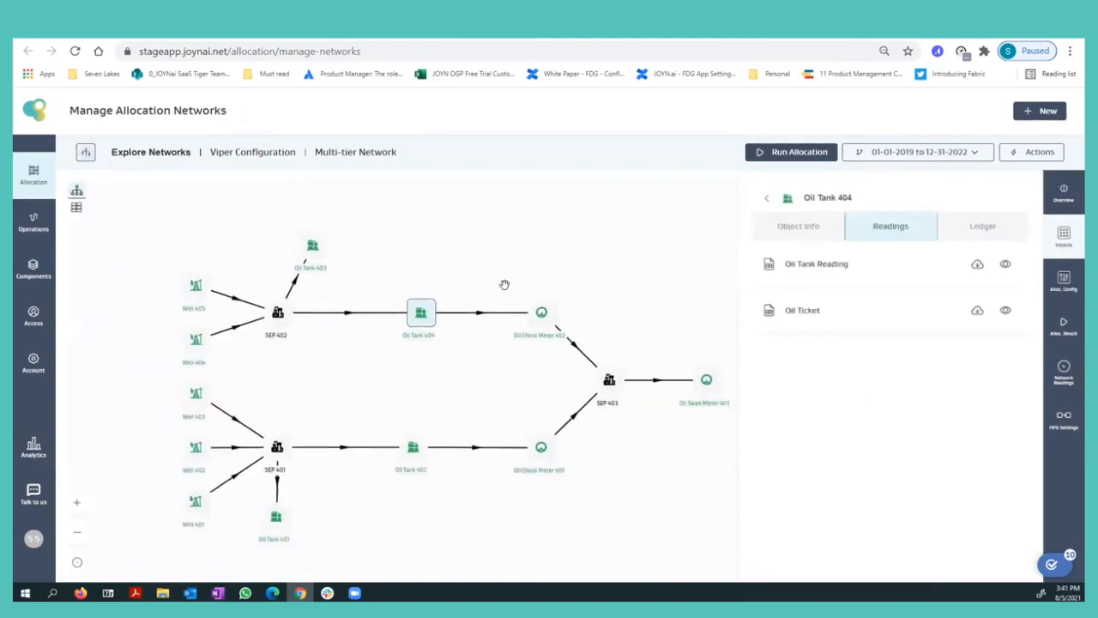
{"action": "left_click_drag", "start_coordinate": [464, 408], "coordinate": [469, 402]}
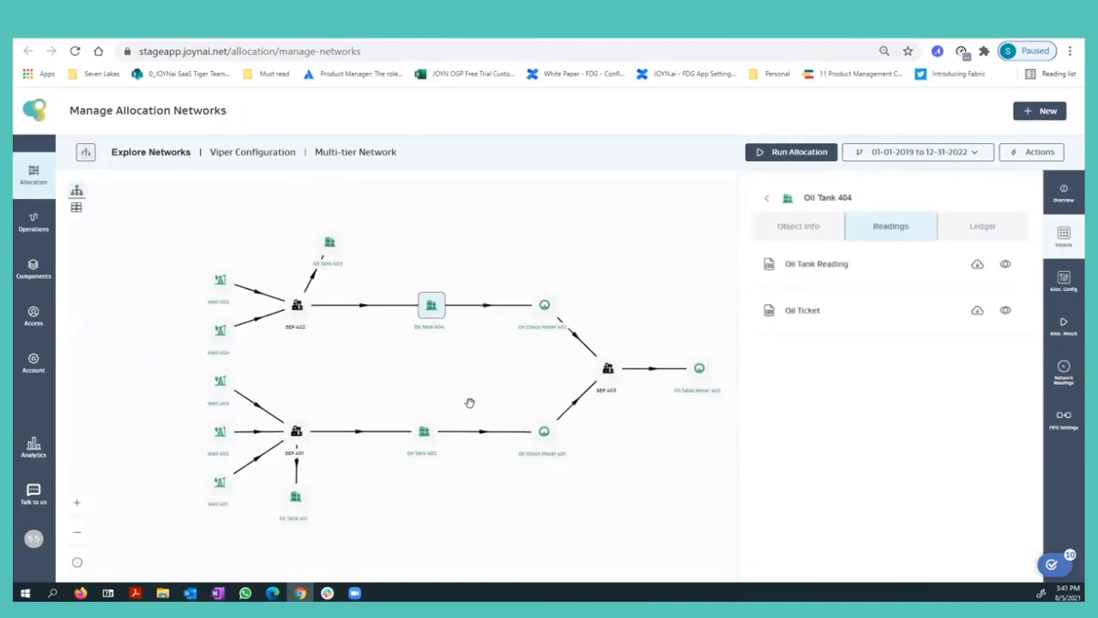
{"action": "left_click", "coordinate": [1064, 236]}
{"action": "left_click_drag", "start_coordinate": [634, 433], "coordinate": [647, 432]}
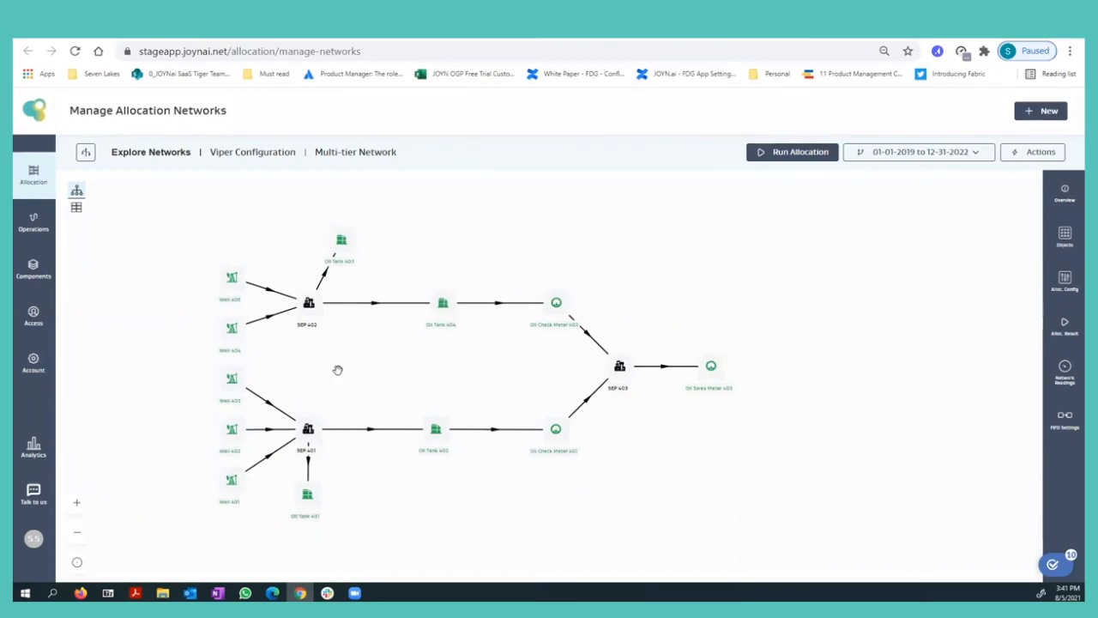
{"action": "left_click_drag", "start_coordinate": [351, 360], "coordinate": [403, 363]}
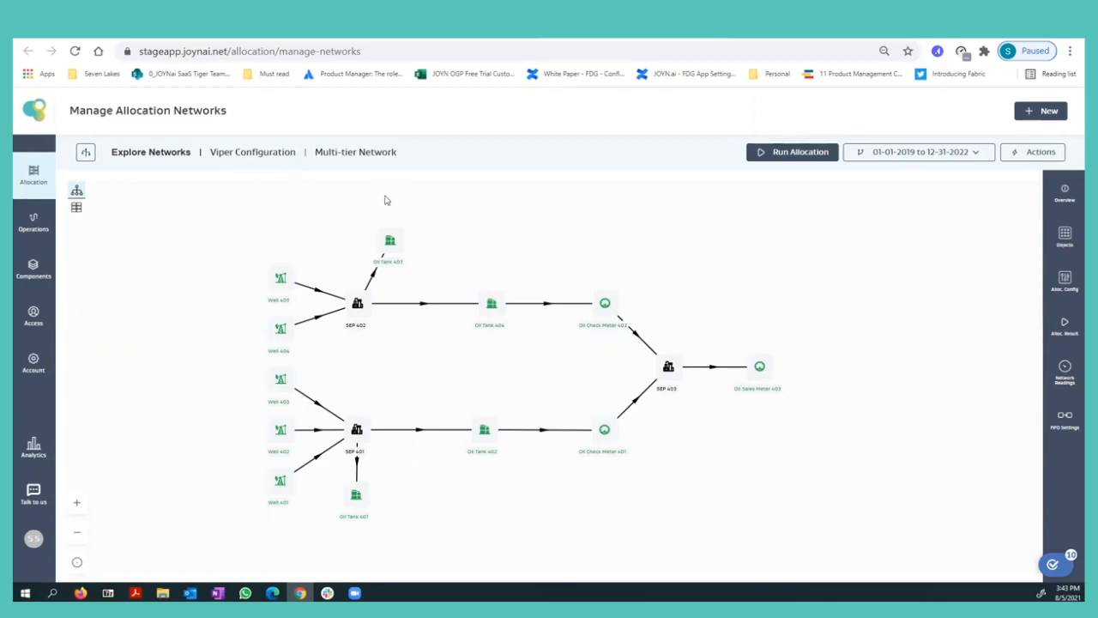
Switch to the browser tab with Oil Tank 401's inventory ledger and close the ledger to show the network inventory.
{"action": "left_click", "coordinate": [254, 32]}
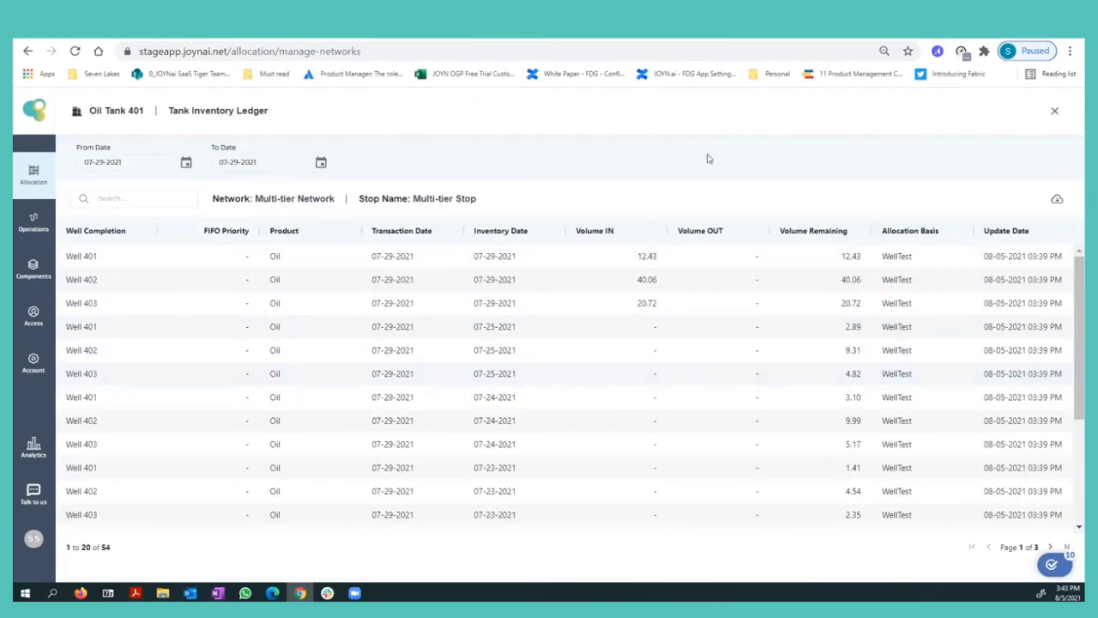
{"action": "left_click", "coordinate": [1053, 112]}
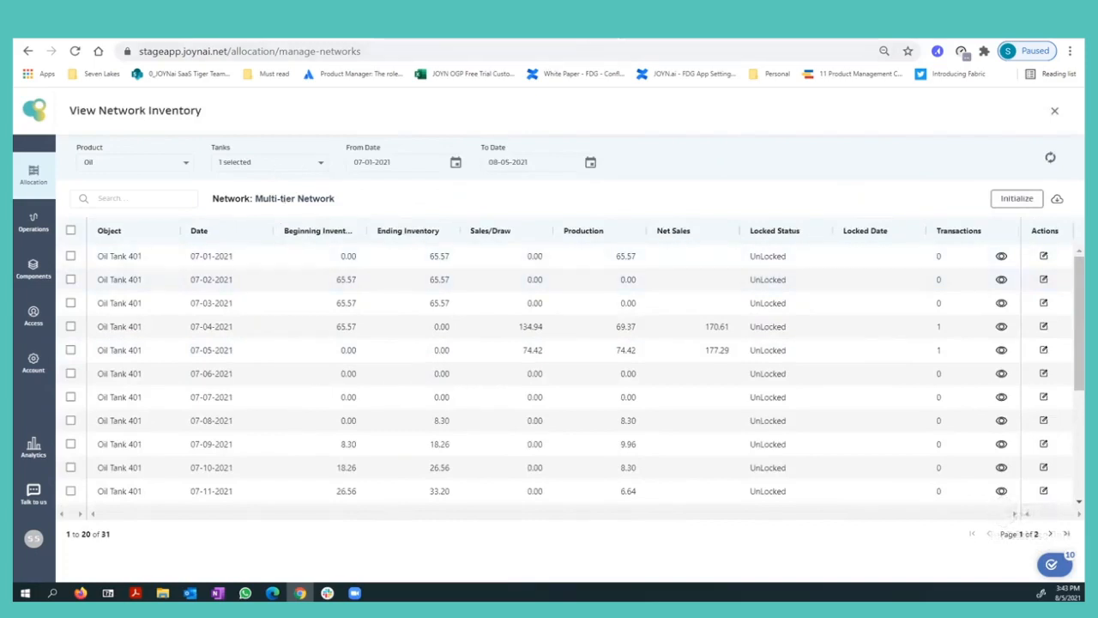
{"action": "left_click", "coordinate": [599, 35]}
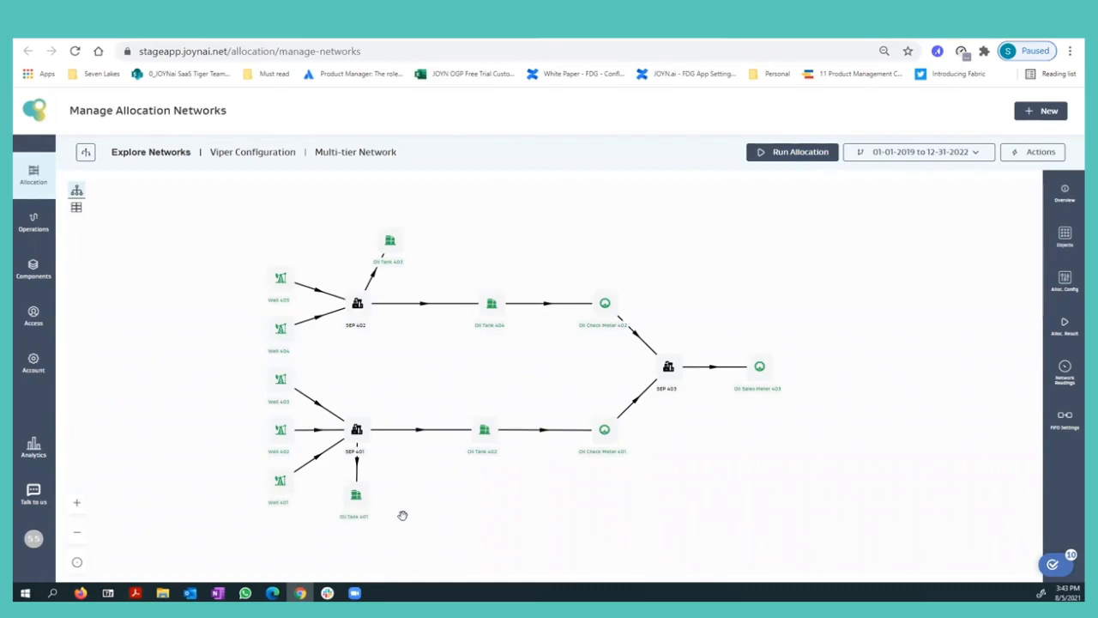
{"action": "left_click", "coordinate": [562, 29]}
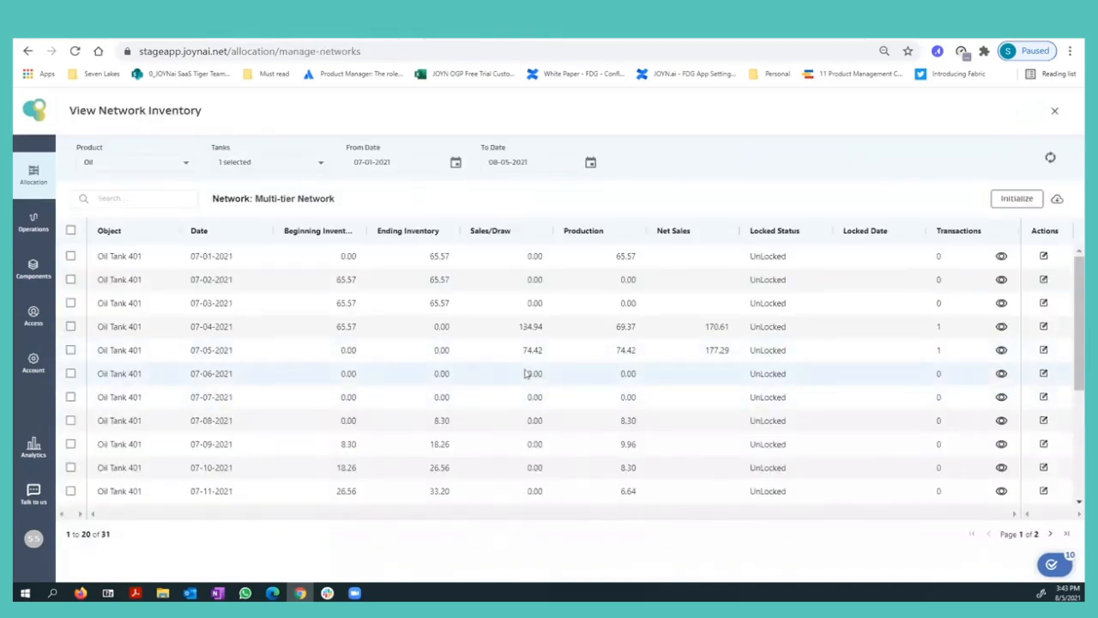
Sort Oil Tank 401's network inventory by date, newest first, and open the tank inventory ledger for 07-29-2021.
{"action": "scroll", "coordinate": [515, 373], "scroll_direction": "down", "scroll_amount": 3}
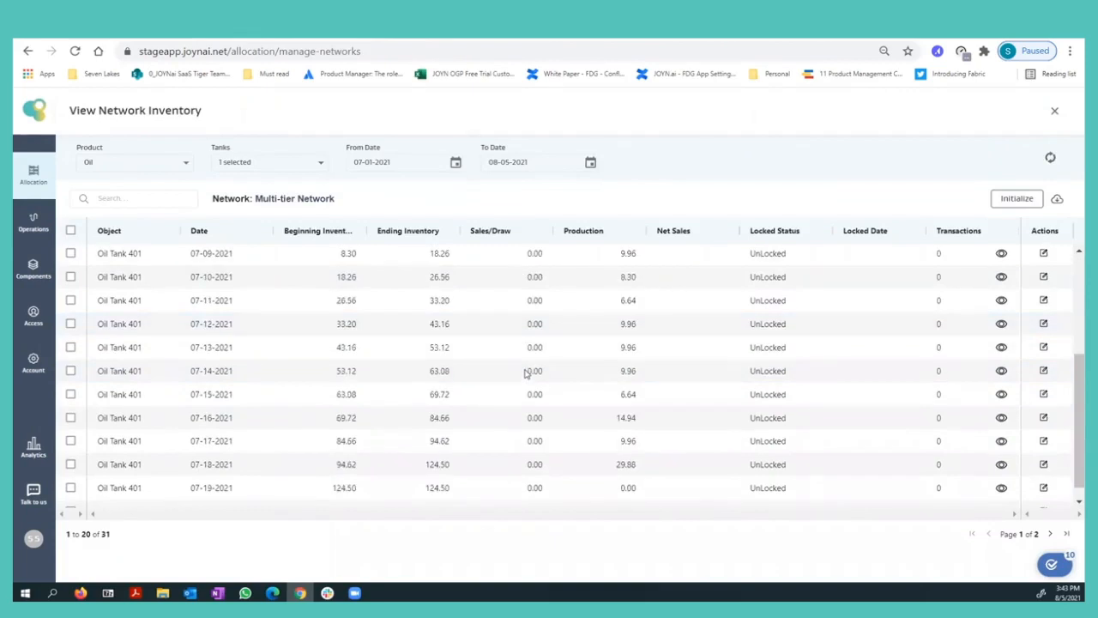
{"action": "scroll", "coordinate": [527, 371], "scroll_direction": "up", "scroll_amount": 3}
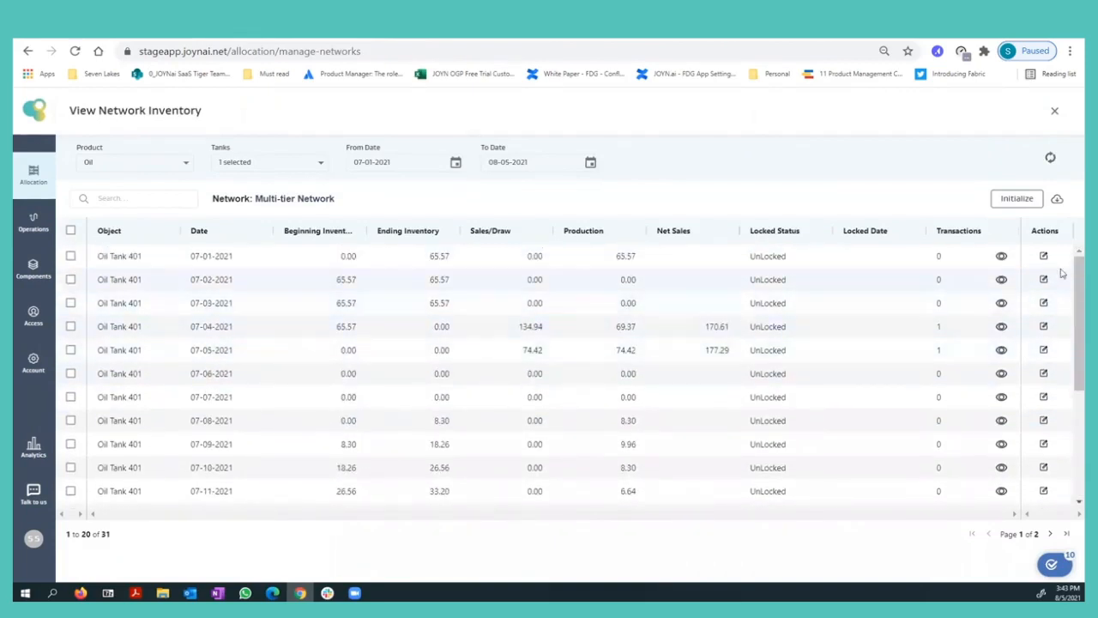
{"action": "left_click_drag", "start_coordinate": [1070, 272], "coordinate": [1061, 401]}
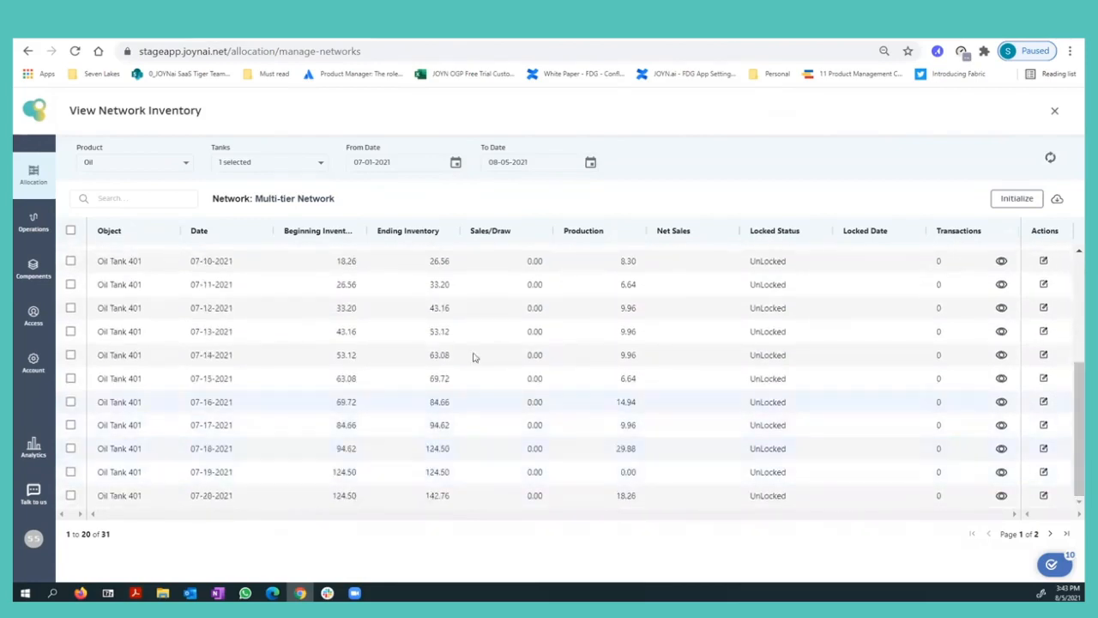
{"action": "scroll", "coordinate": [420, 425], "scroll_direction": "up", "scroll_amount": 3}
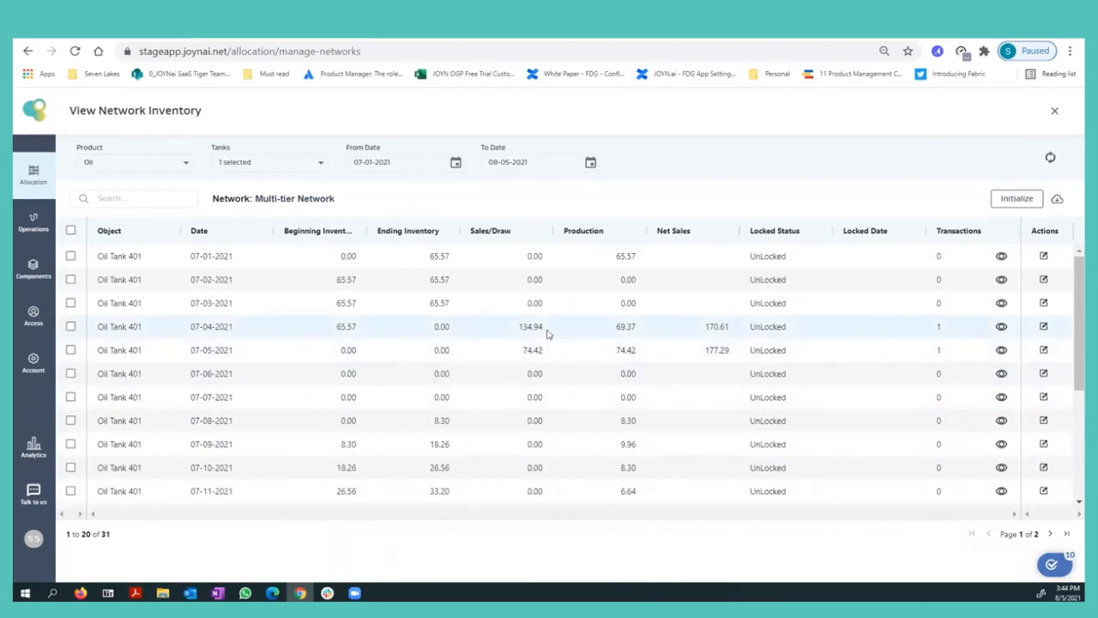
{"action": "left_click", "coordinate": [217, 234]}
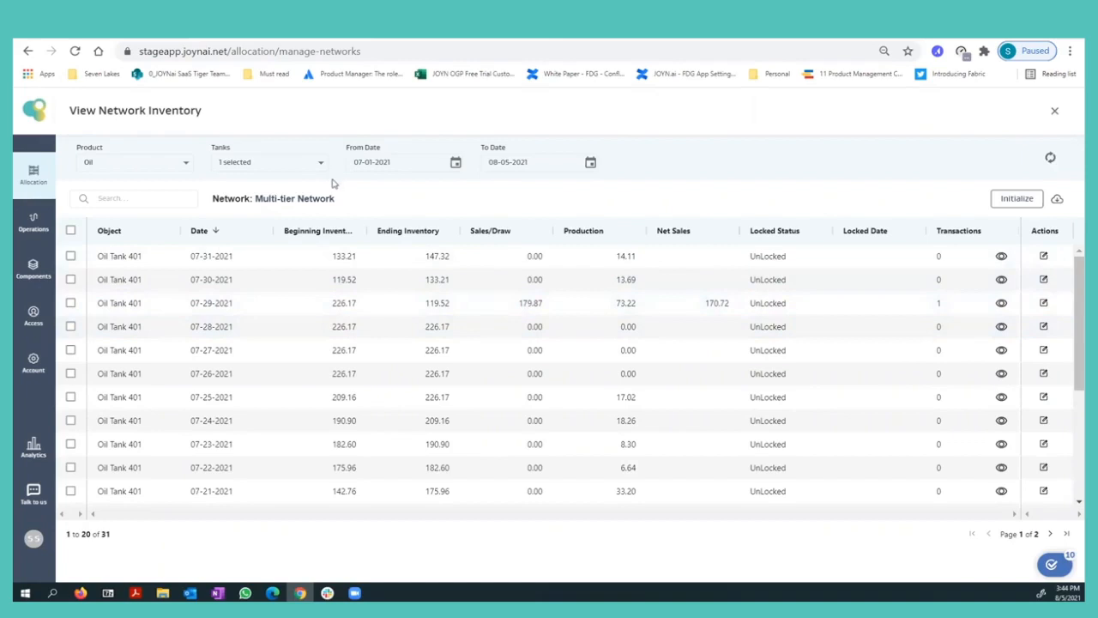
{"action": "left_click", "coordinate": [1042, 304]}
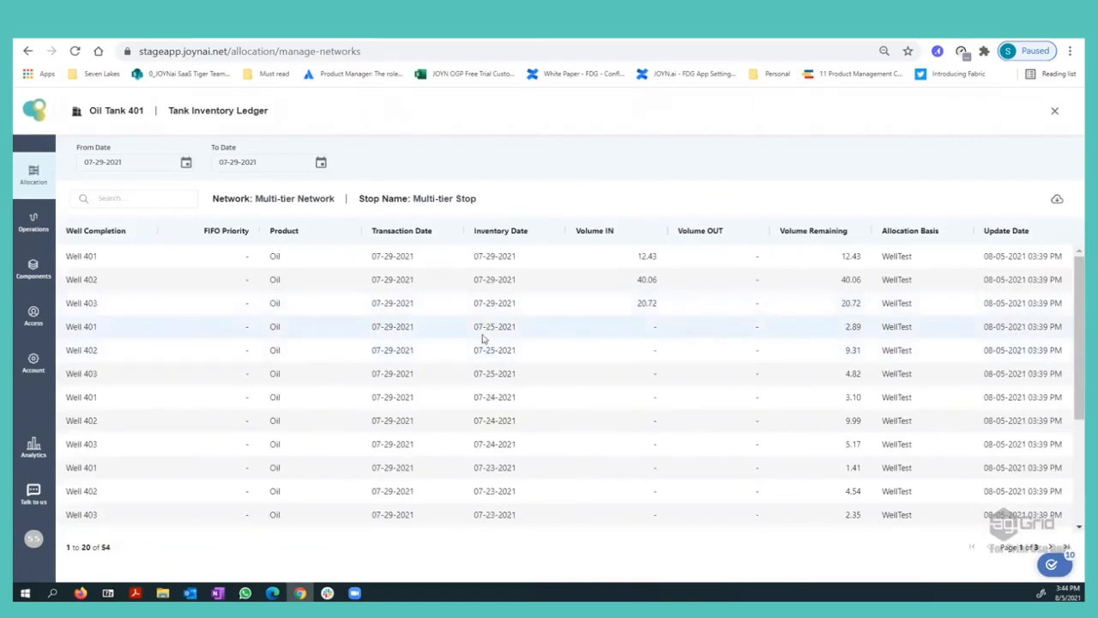
Go through all pages of Oil Tank 401's ledger and examine the volumes for each well completion and inventory date.
{"action": "scroll", "coordinate": [483, 339], "scroll_direction": "down", "scroll_amount": 3}
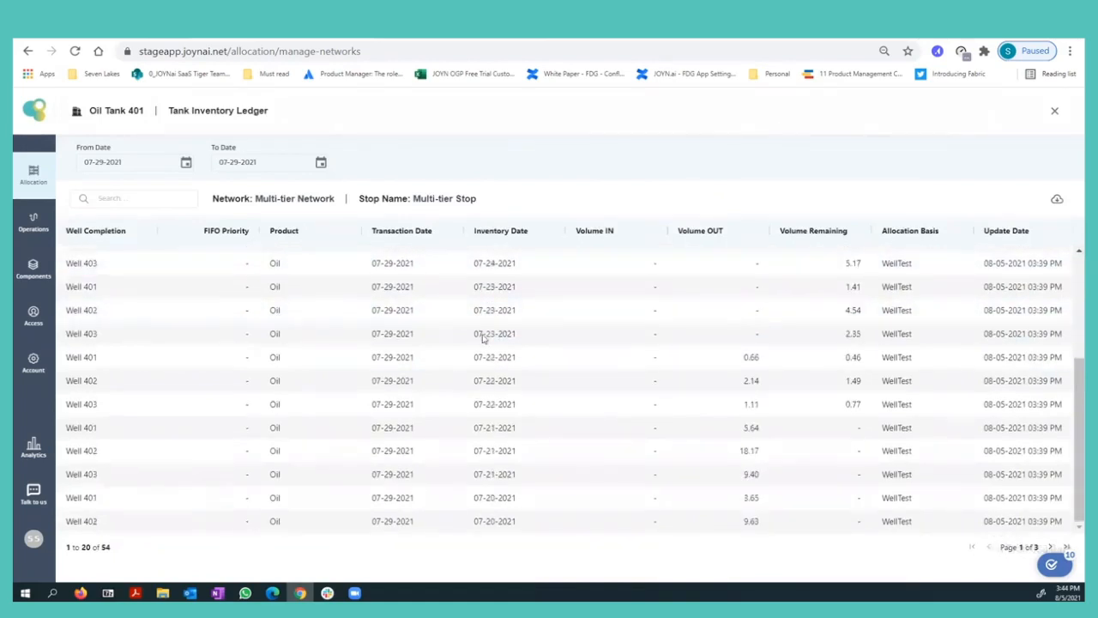
{"action": "scroll", "coordinate": [486, 331], "scroll_direction": "up", "scroll_amount": 5}
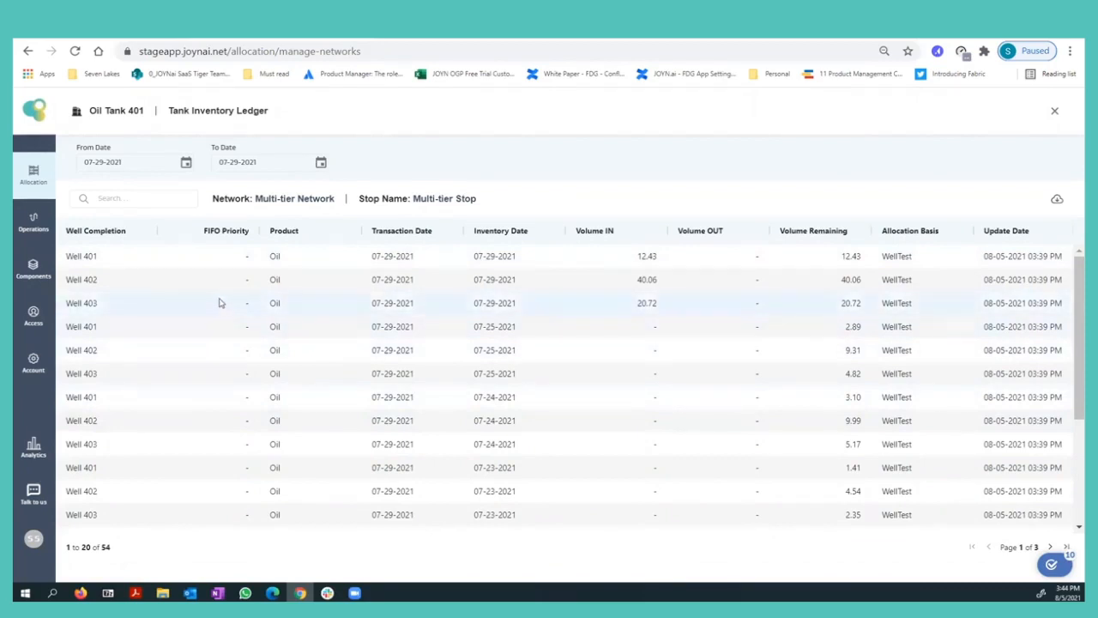
{"action": "scroll", "coordinate": [197, 343], "scroll_direction": "down", "scroll_amount": 2}
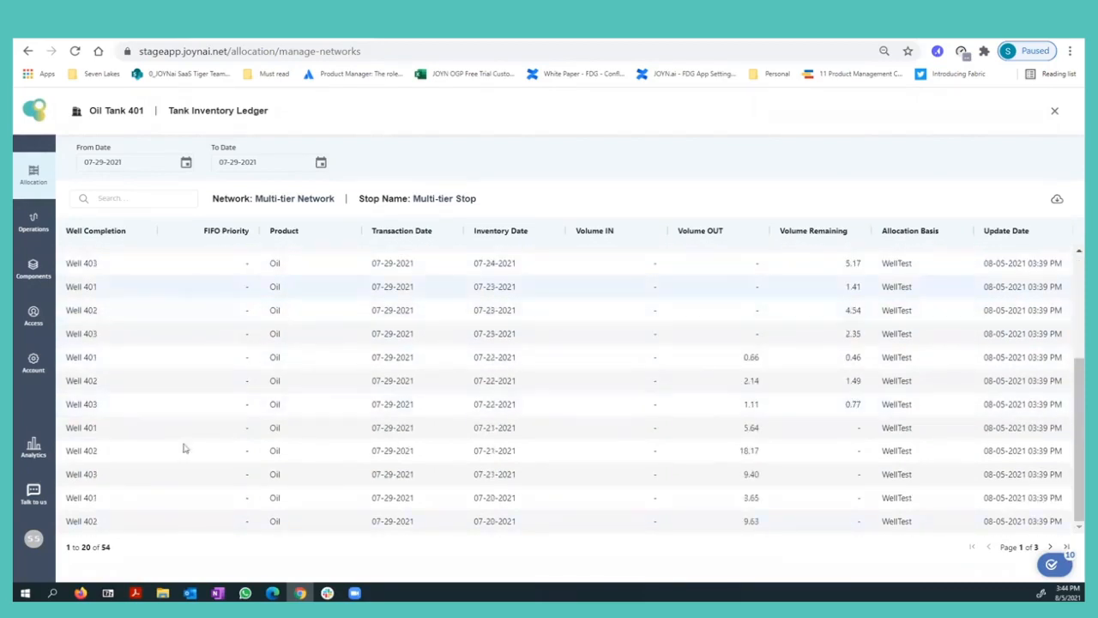
{"action": "scroll", "coordinate": [180, 463], "scroll_direction": "up", "scroll_amount": 2}
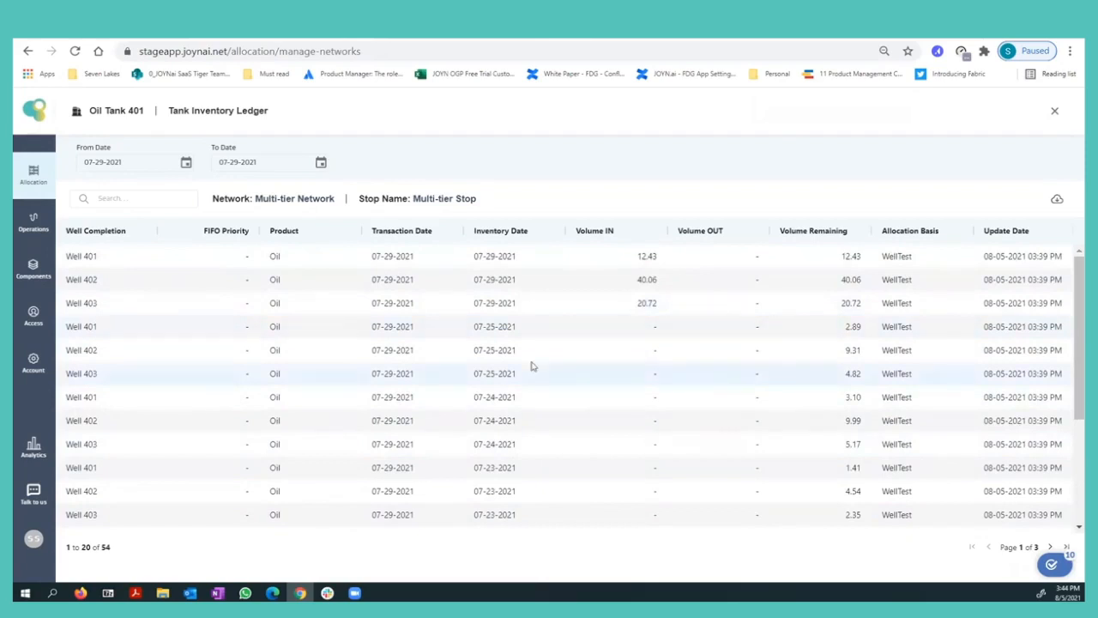
{"action": "scroll", "coordinate": [814, 503], "scroll_direction": "down", "scroll_amount": 2}
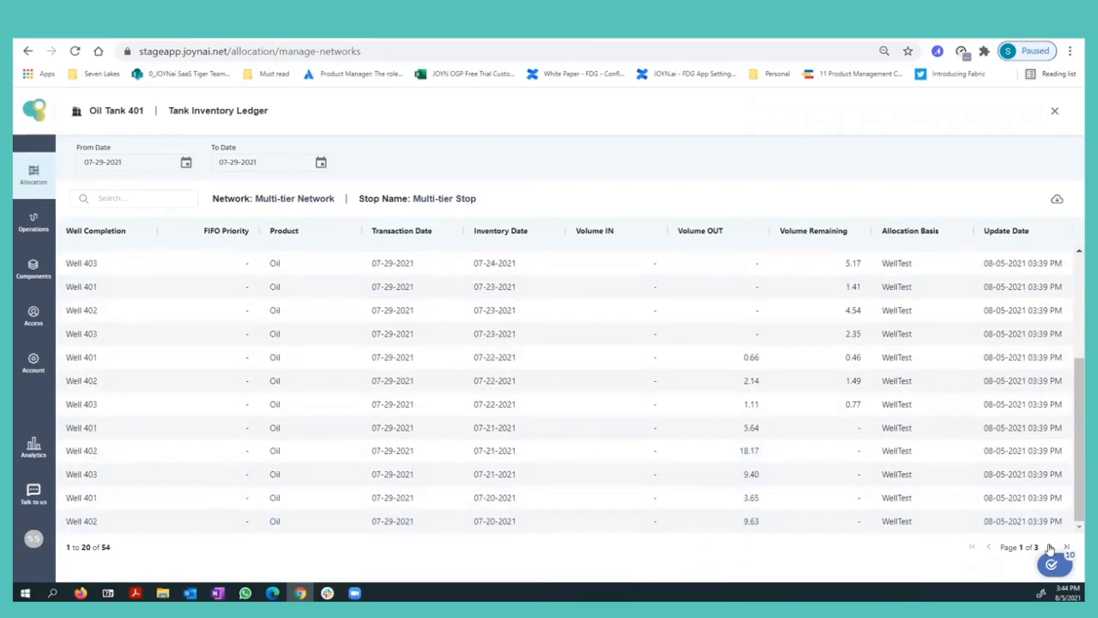
{"action": "left_click", "coordinate": [1050, 548]}
{"action": "left_click", "coordinate": [1050, 548]}
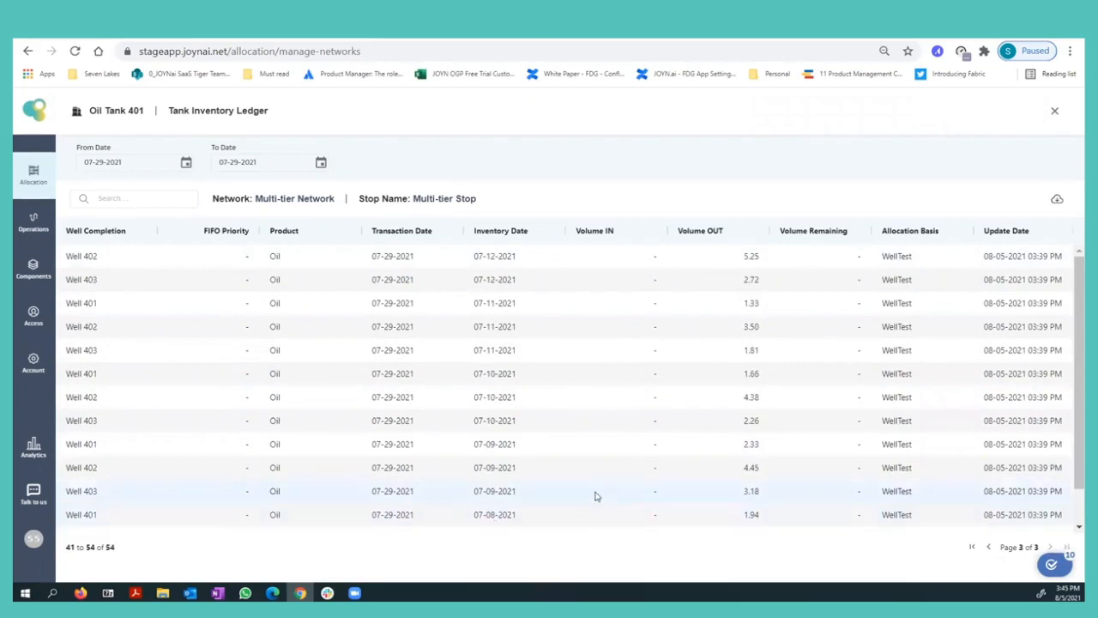
{"action": "left_click", "coordinate": [988, 546]}
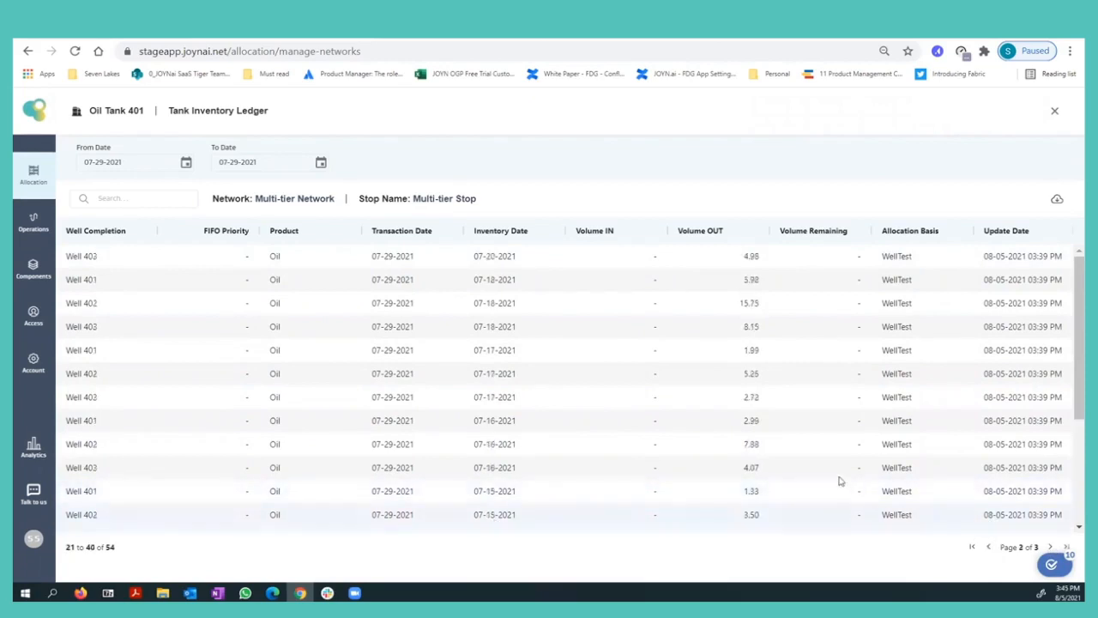
{"action": "left_click", "coordinate": [988, 547]}
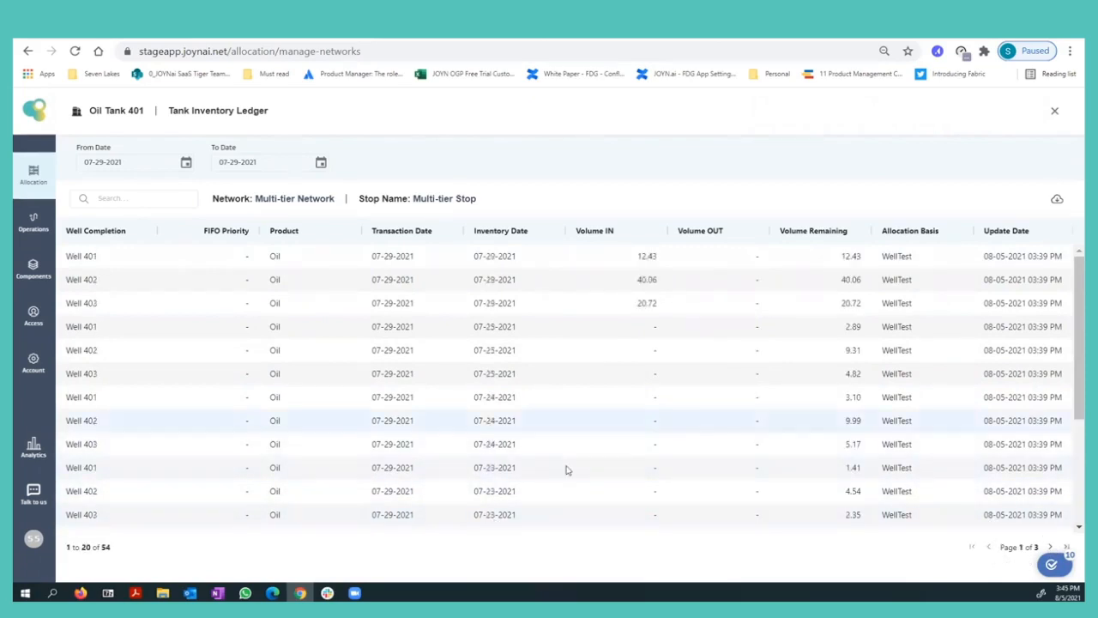
Compare Volume IN, Volume OUT and Volume Remaining per well and inventory date on the ledger's first page.
{"action": "scroll", "coordinate": [572, 420], "scroll_direction": "down", "scroll_amount": 2}
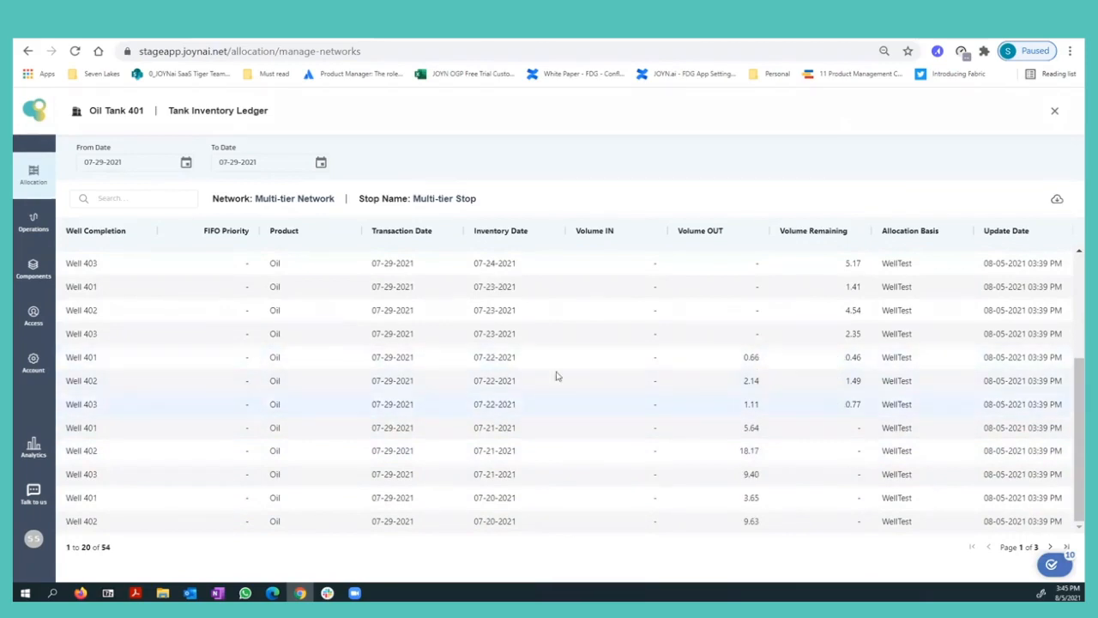
{"action": "scroll", "coordinate": [766, 464], "scroll_direction": "up", "scroll_amount": 1}
{"action": "scroll", "coordinate": [766, 464], "scroll_direction": "up", "scroll_amount": 3}
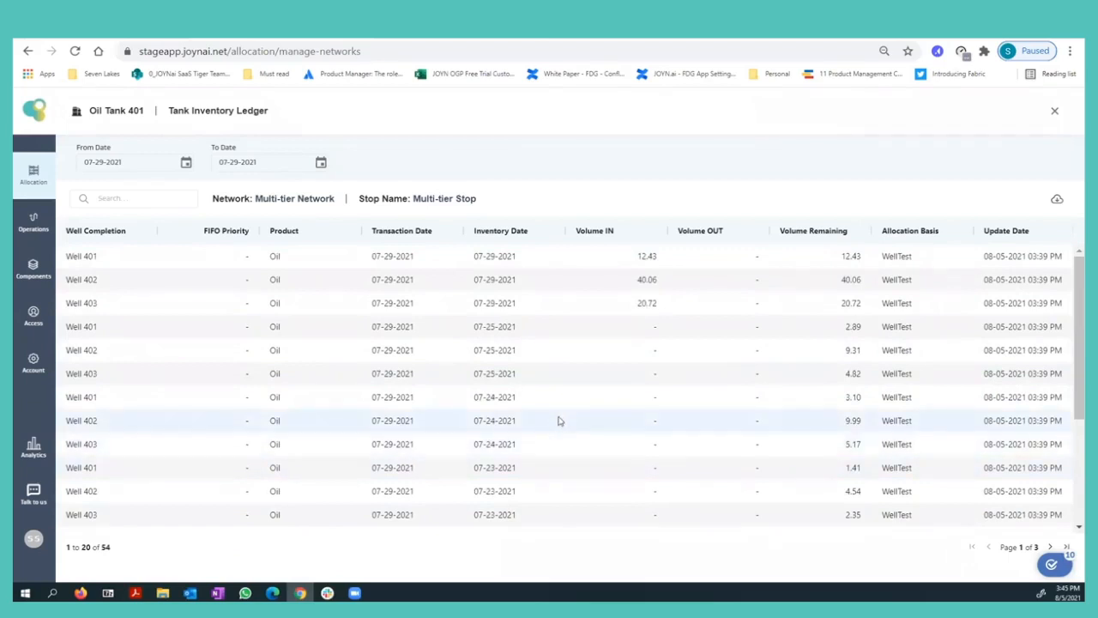
{"action": "scroll", "coordinate": [844, 467], "scroll_direction": "down", "scroll_amount": 4}
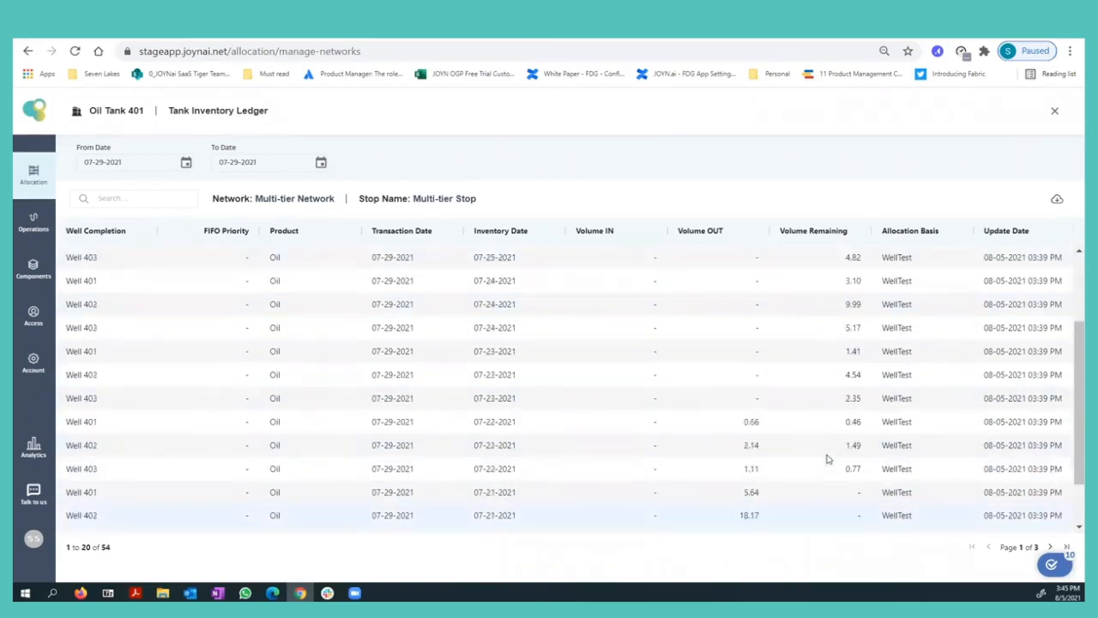
{"action": "scroll", "coordinate": [829, 458], "scroll_direction": "up", "scroll_amount": 4}
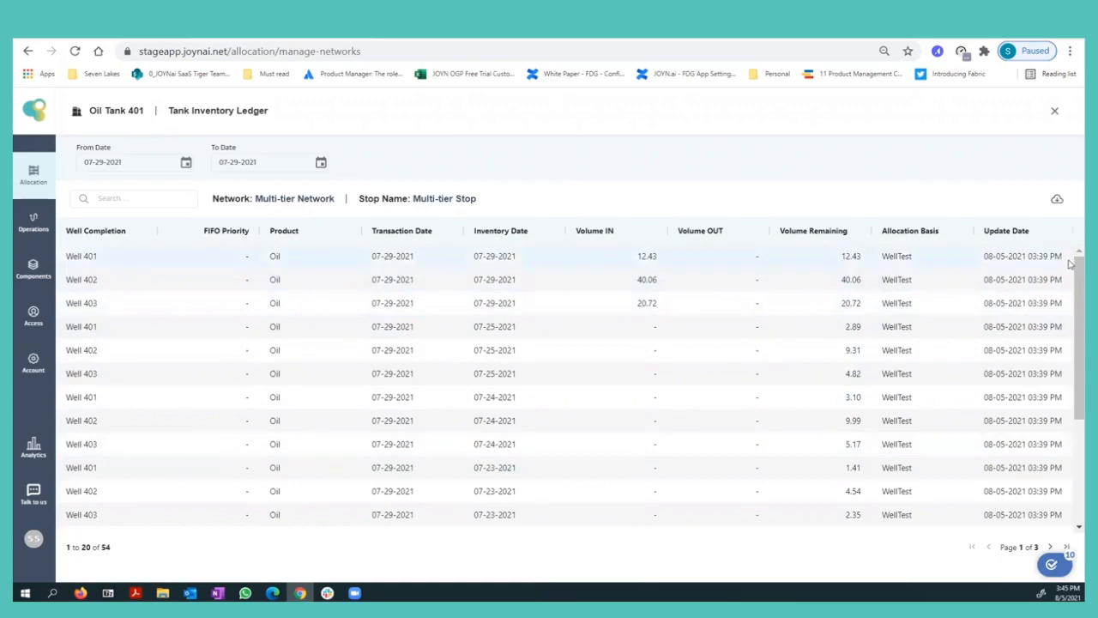
{"action": "scroll", "coordinate": [963, 403], "scroll_direction": "down", "scroll_amount": 3}
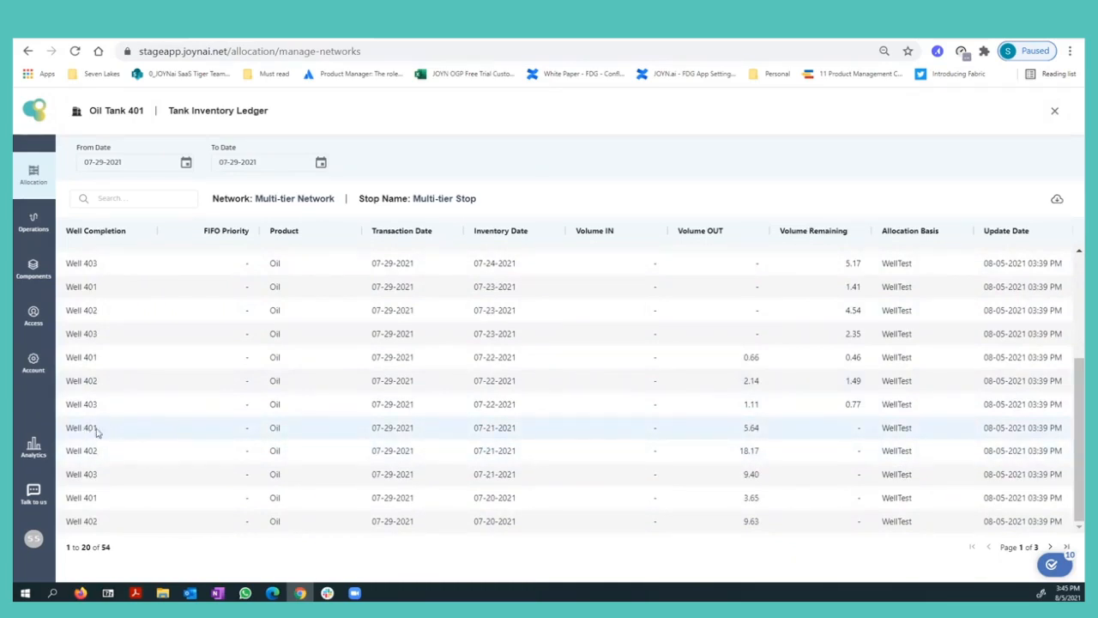
{"action": "scroll", "coordinate": [340, 478], "scroll_direction": "up", "scroll_amount": 3}
{"action": "scroll", "coordinate": [341, 478], "scroll_direction": "down", "scroll_amount": 3}
{"action": "scroll", "coordinate": [174, 440], "scroll_direction": "up", "scroll_amount": 3}
{"action": "scroll", "coordinate": [175, 441], "scroll_direction": "down", "scroll_amount": 3}
{"action": "scroll", "coordinate": [510, 432], "scroll_direction": "up", "scroll_amount": 5}
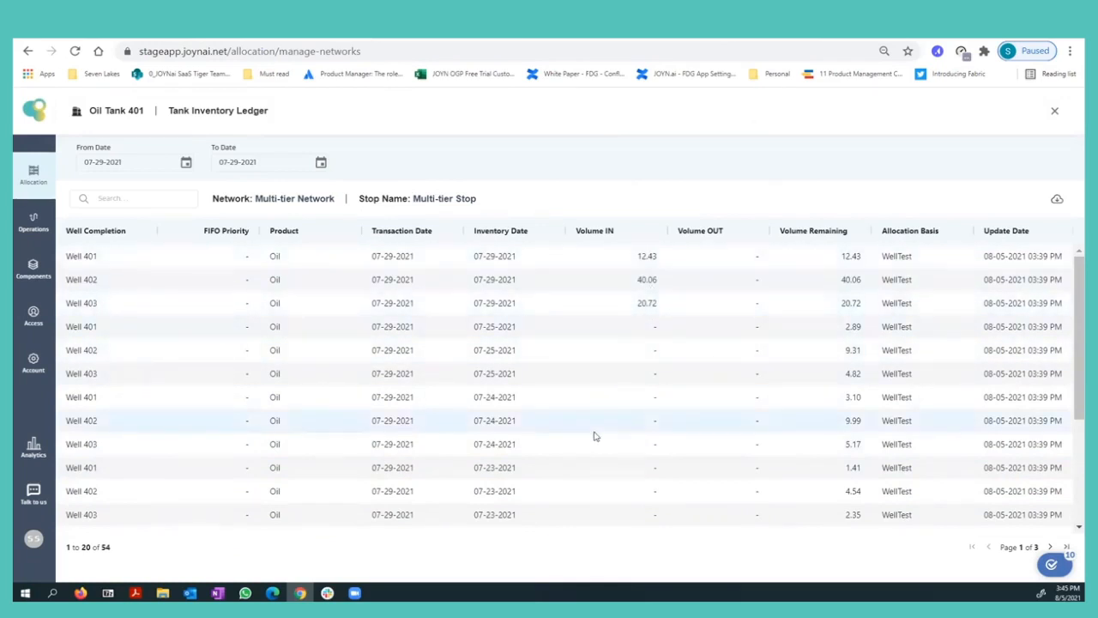
{"action": "scroll", "coordinate": [593, 436], "scroll_direction": "down", "scroll_amount": 2}
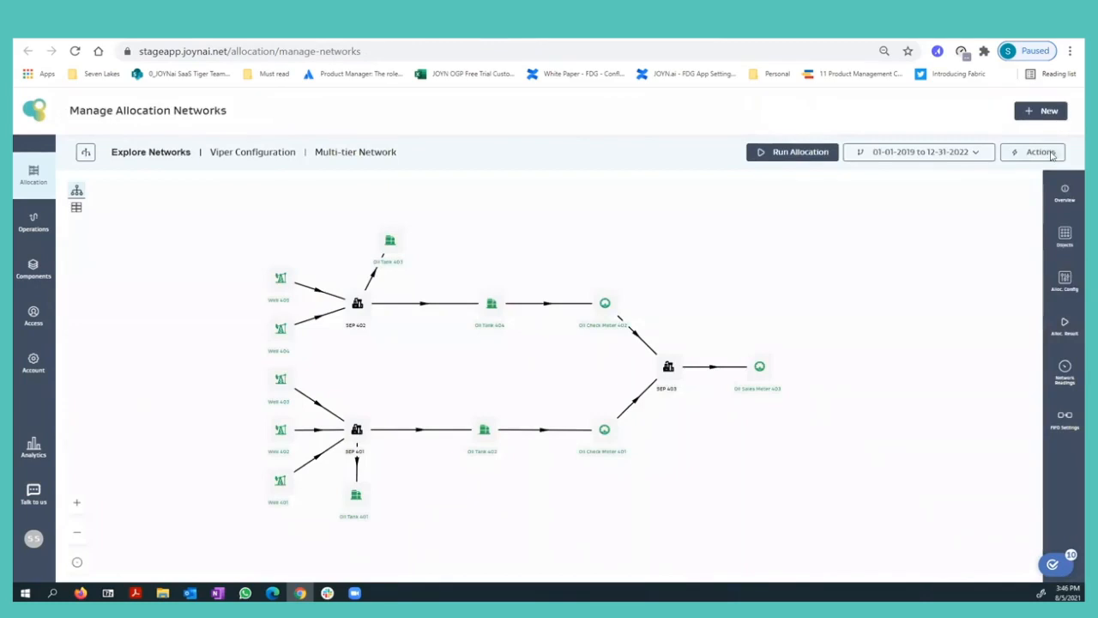
Put the Multi-tier Network into editing mode and open its FIFO settings.
{"action": "left_click", "coordinate": [1055, 152]}
{"action": "left_click", "coordinate": [1016, 176]}
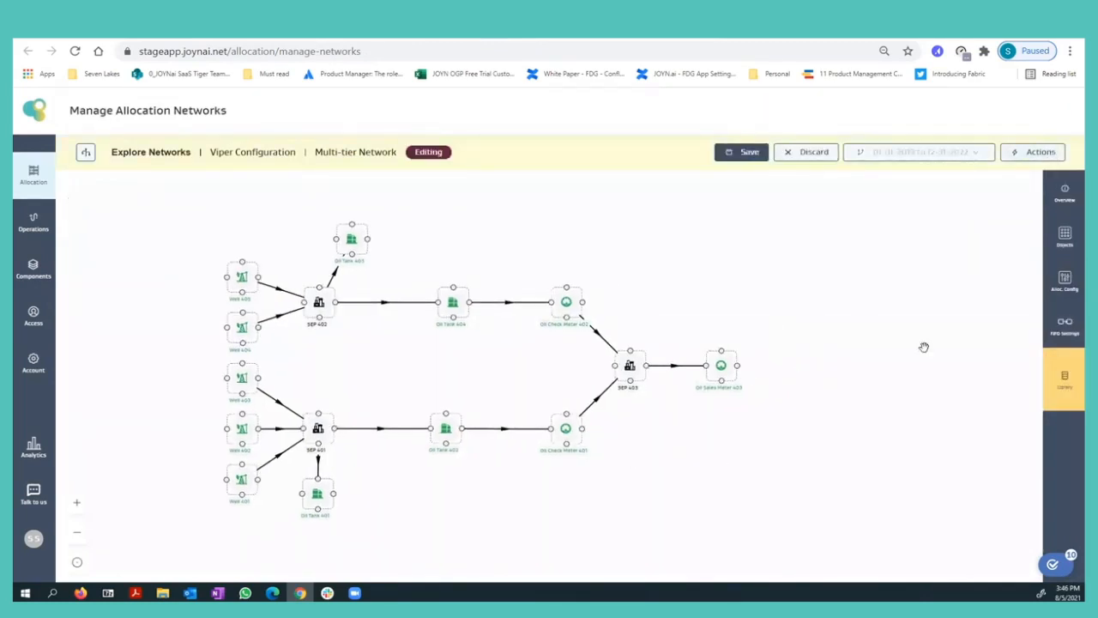
{"action": "left_click", "coordinate": [1056, 337]}
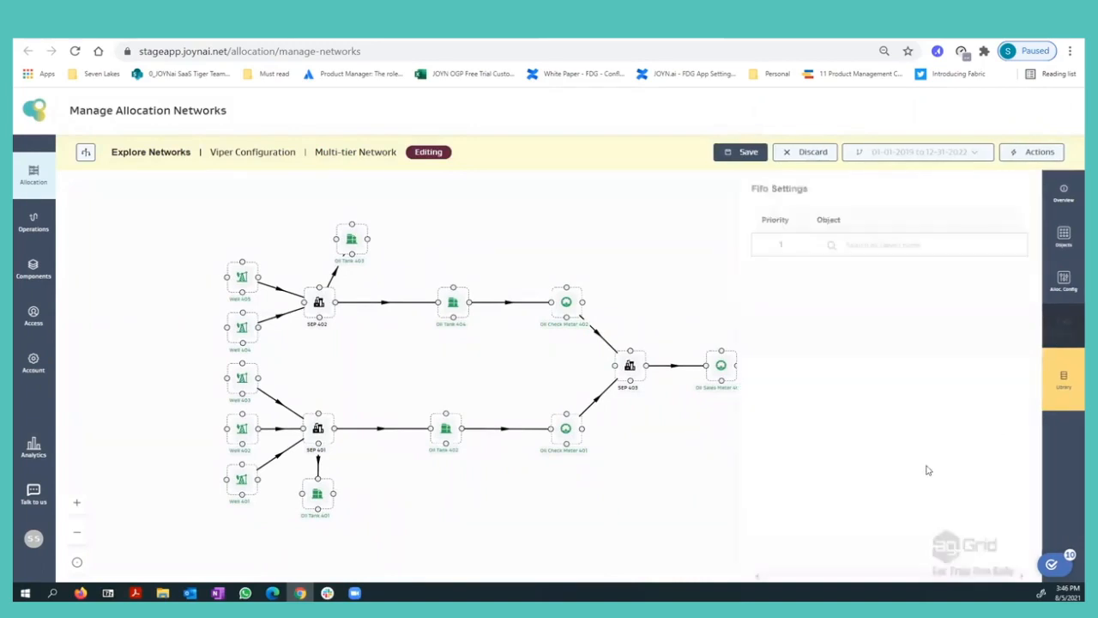
Assign Well 401 to FIFO priority 1 and Well 402 to FIFO priority 2.
{"action": "left_click", "coordinate": [892, 253]}
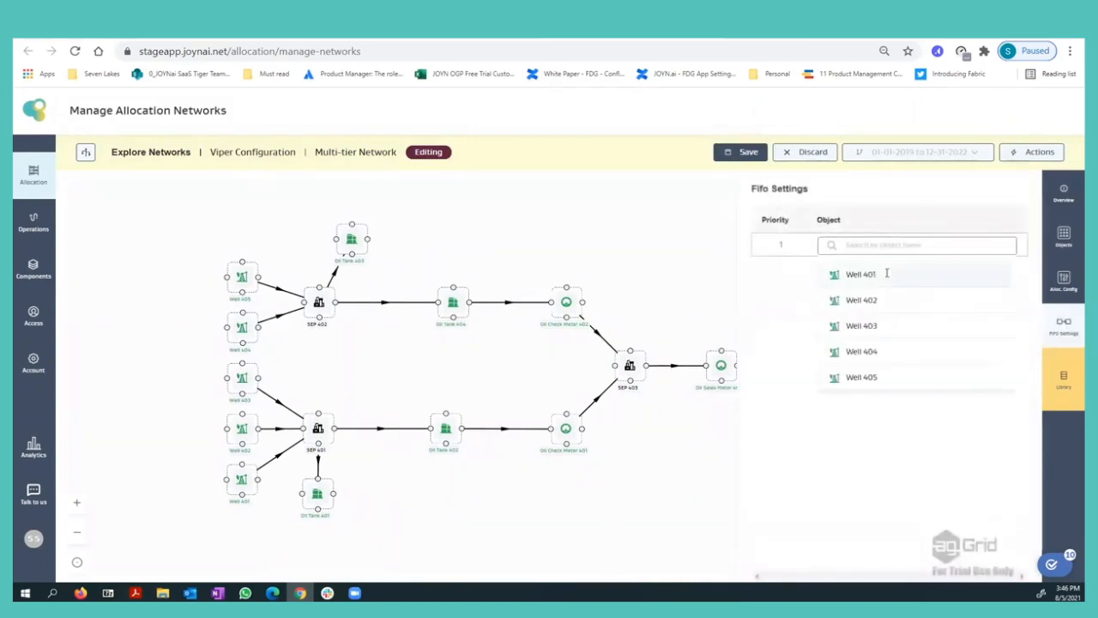
{"action": "left_click", "coordinate": [888, 275]}
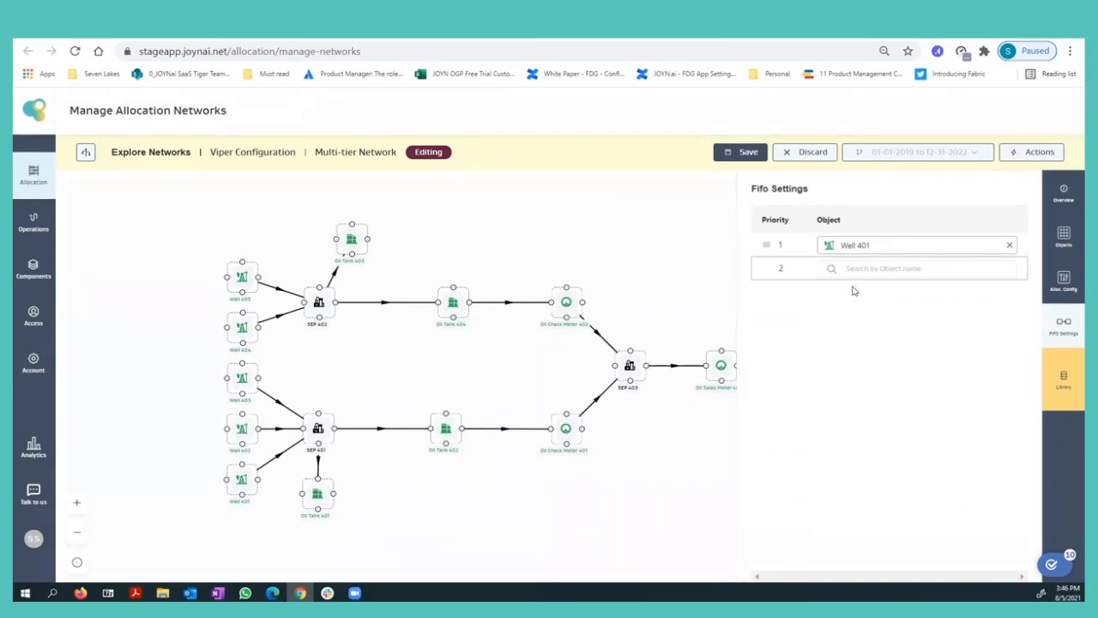
{"action": "left_click", "coordinate": [871, 262]}
{"action": "left_click", "coordinate": [870, 323]}
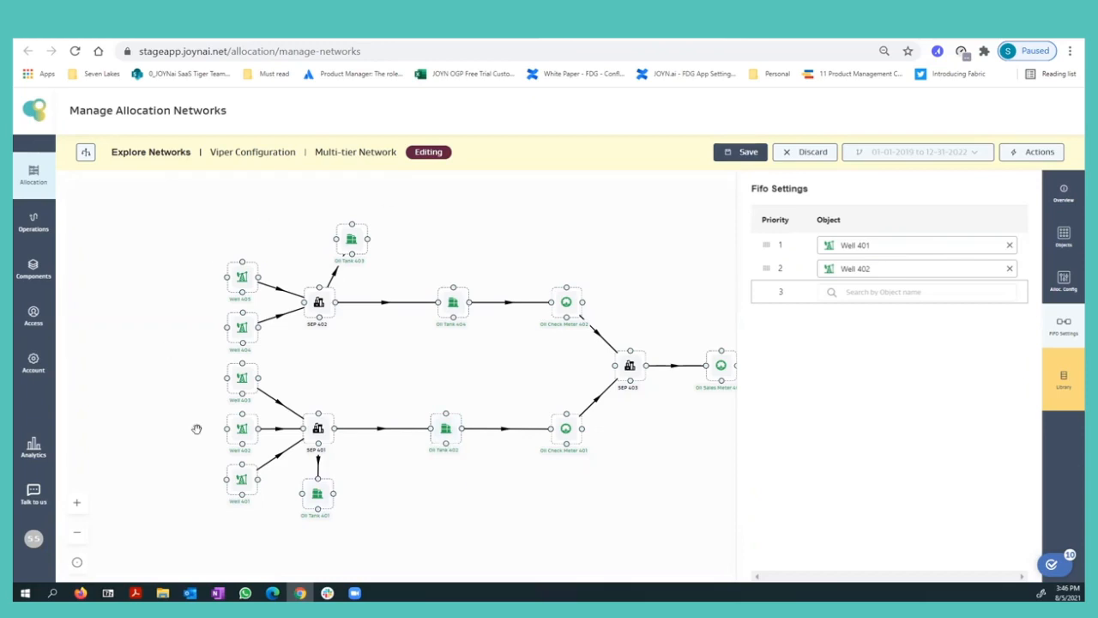
Assign Well 404 to FIFO priority 3.
{"action": "left_click", "coordinate": [897, 291]}
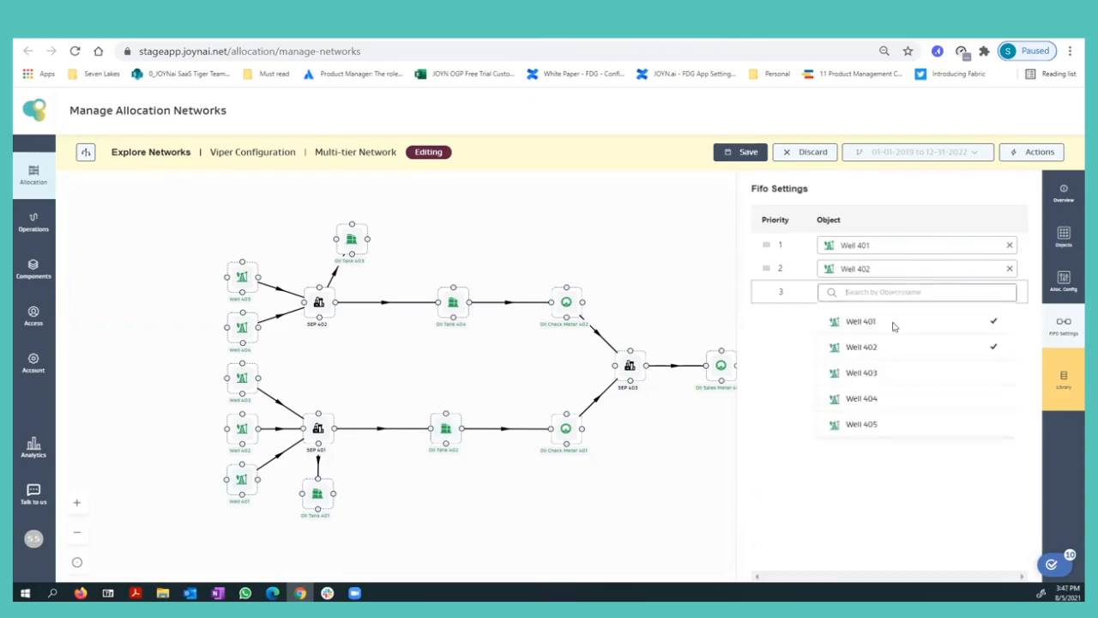
{"action": "left_click", "coordinate": [884, 398]}
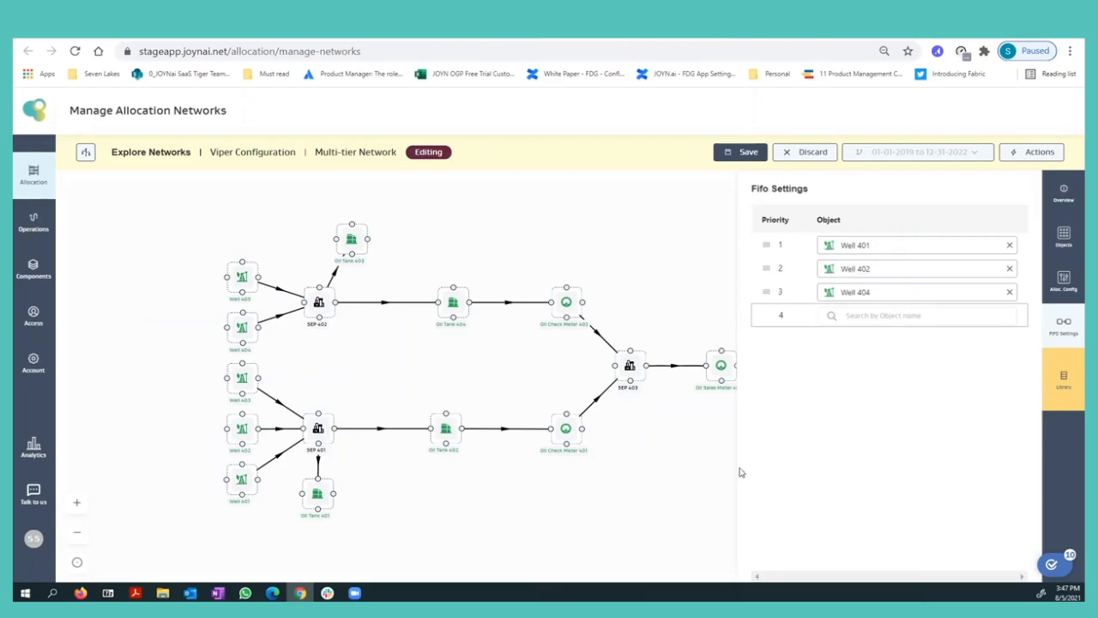
Remove Well 404 and Well 402 from the FIFO priority list.
{"action": "left_click_drag", "start_coordinate": [636, 502], "coordinate": [570, 485]}
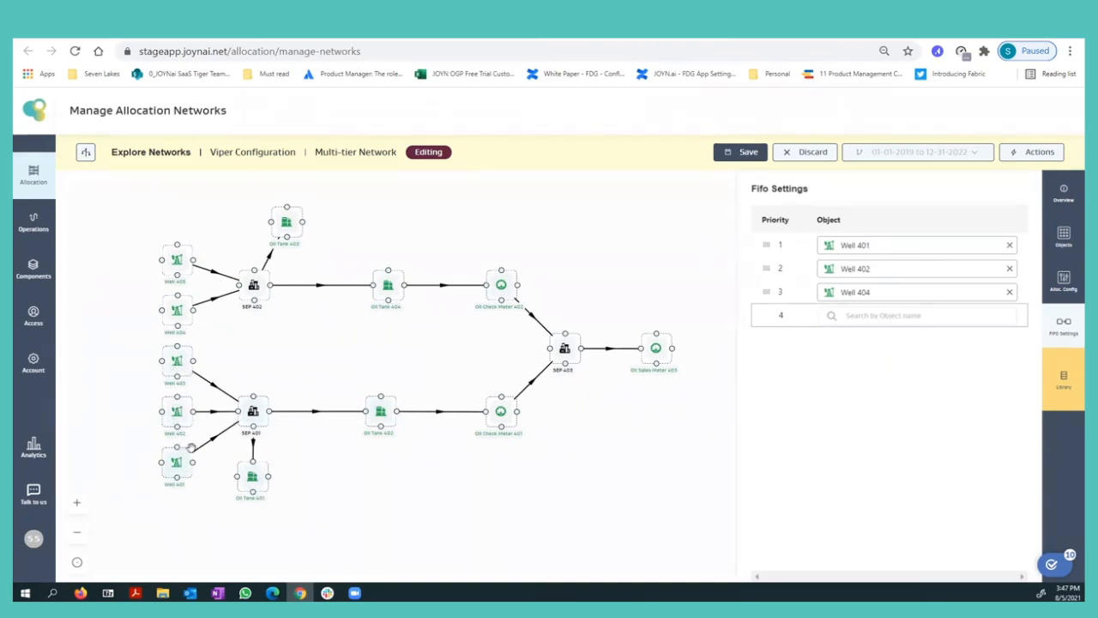
{"action": "left_click", "coordinate": [1010, 292]}
{"action": "left_click", "coordinate": [1009, 268]}
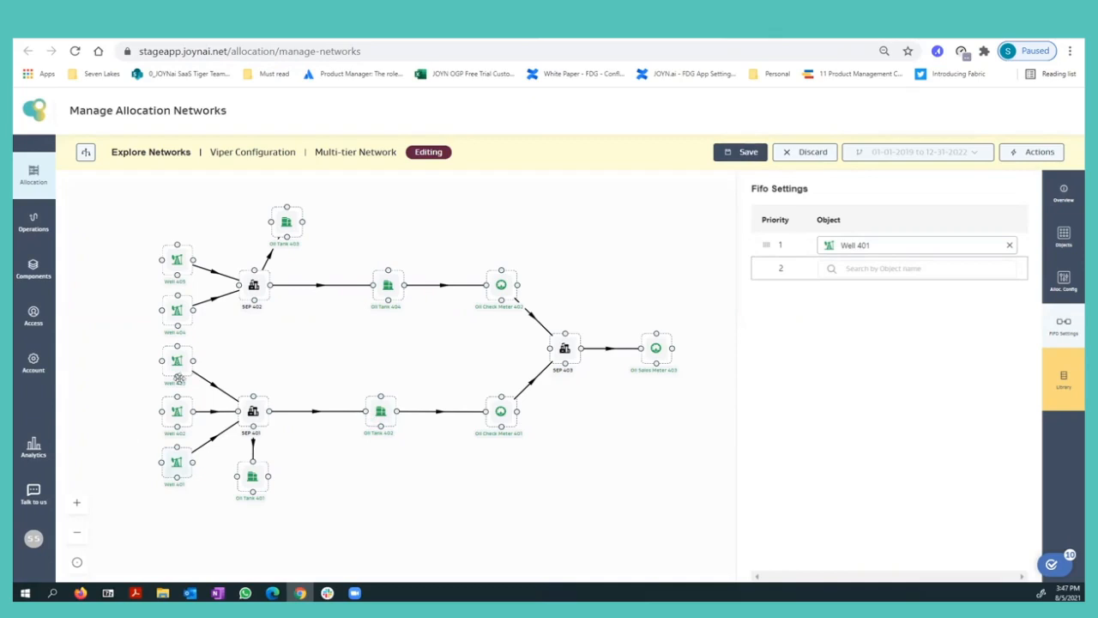
Save the network with update type Override Existing version, validate the version and read the note on other network versions.
{"action": "left_click", "coordinate": [744, 154]}
{"action": "left_click", "coordinate": [455, 319]}
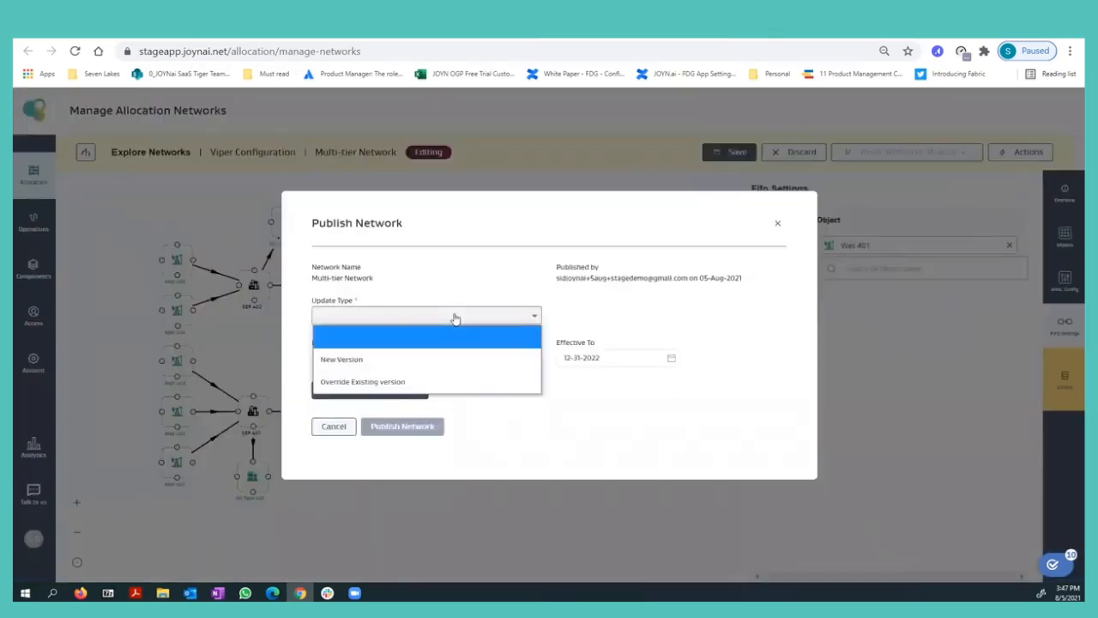
{"action": "left_click", "coordinate": [432, 381]}
{"action": "left_click", "coordinate": [386, 392]}
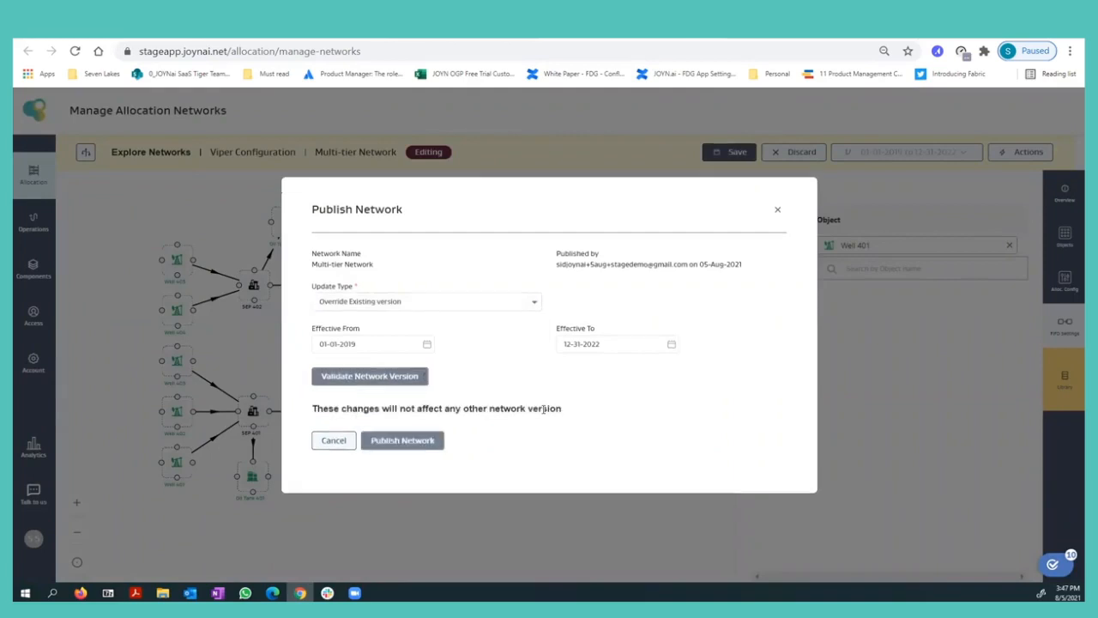
{"action": "triple_click", "coordinate": [558, 410]}
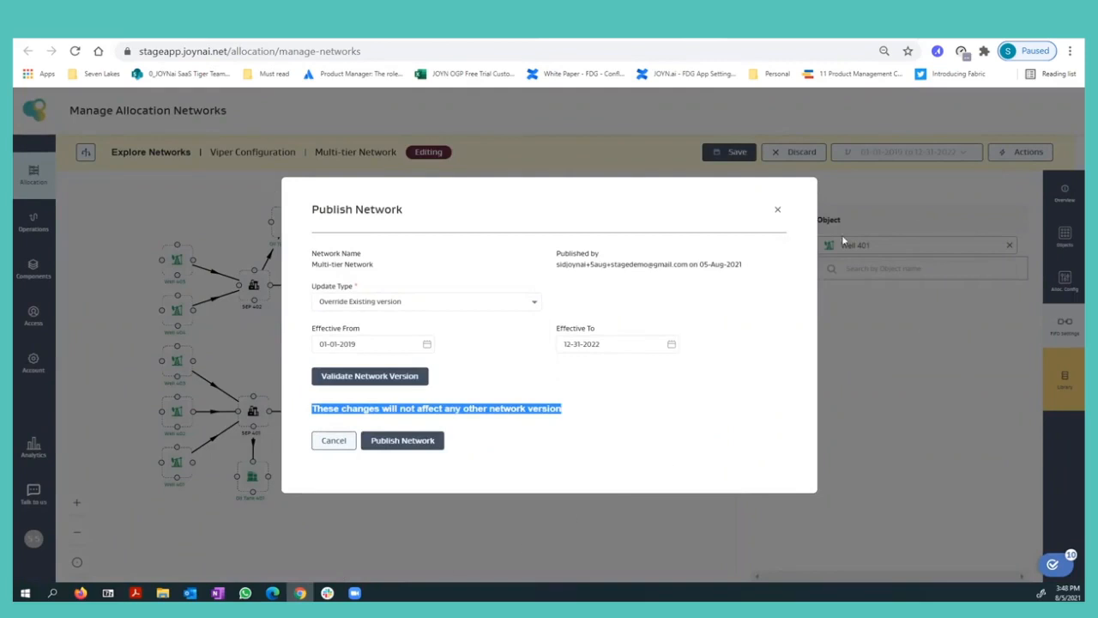
{"action": "left_click", "coordinate": [673, 440]}
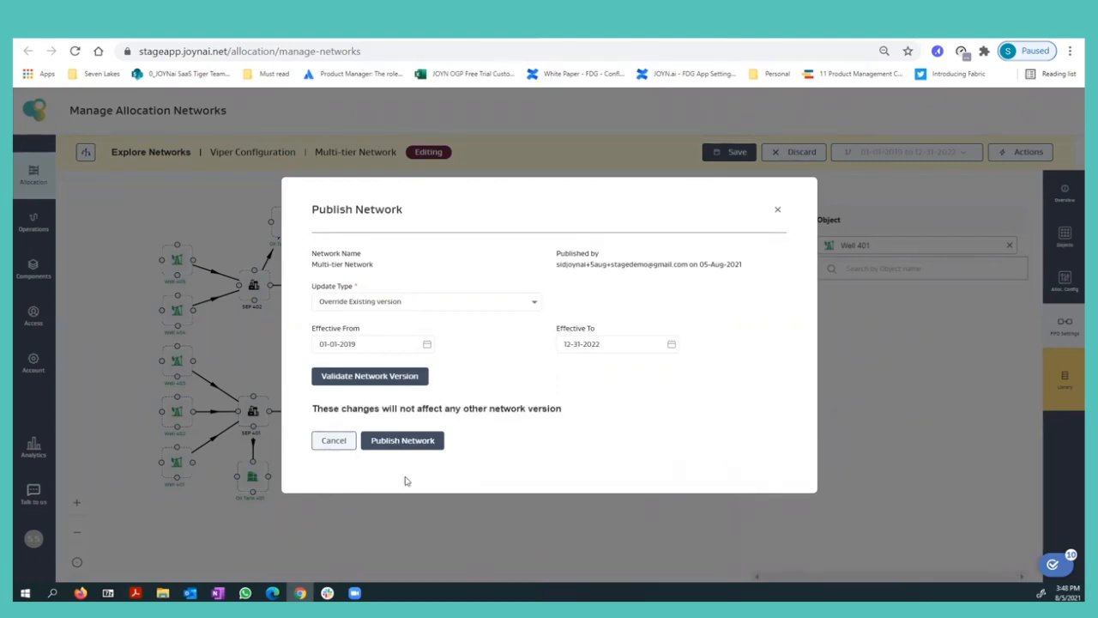
Try the New Version update type and look at the effective date options in the Publish Network dialog.
{"action": "left_click", "coordinate": [633, 345]}
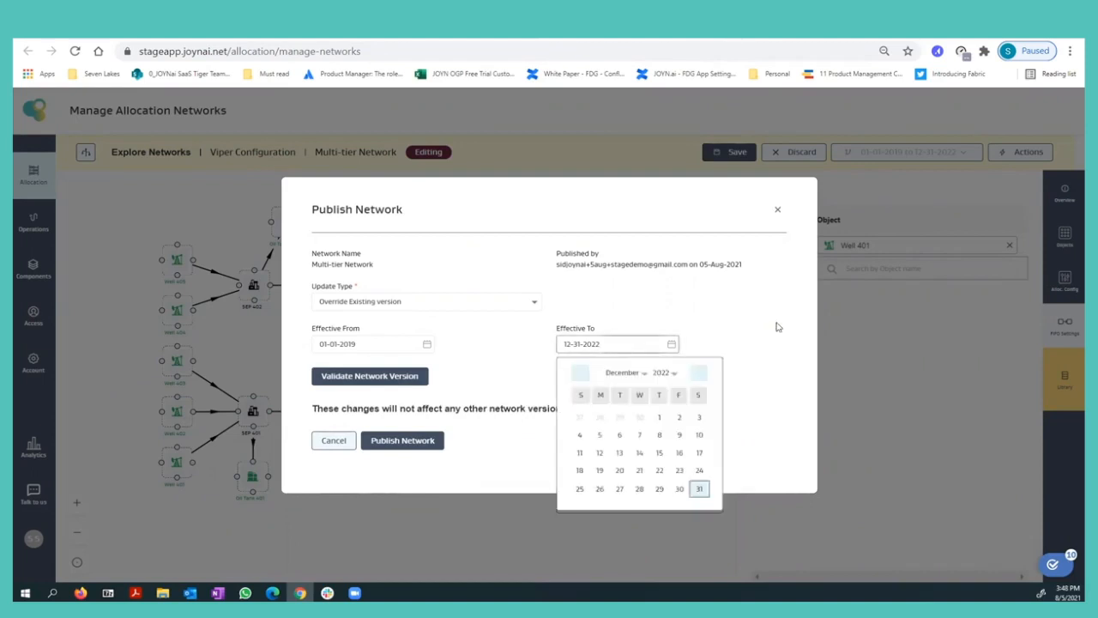
{"action": "left_click", "coordinate": [417, 314]}
{"action": "left_click", "coordinate": [414, 344]}
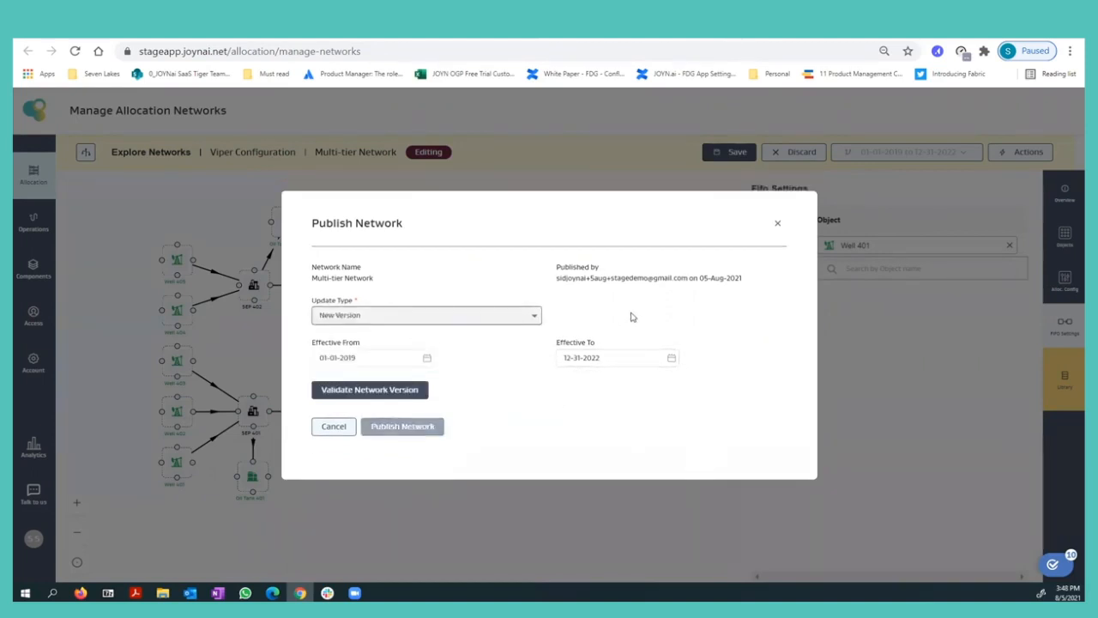
{"action": "left_click", "coordinate": [381, 359]}
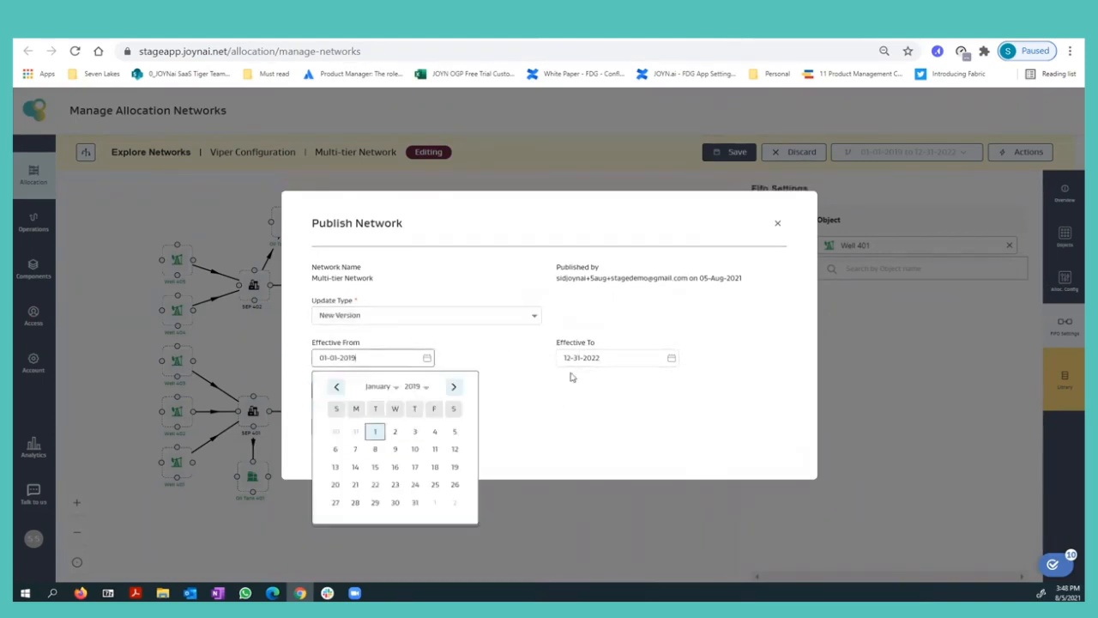
{"action": "left_click", "coordinate": [623, 405]}
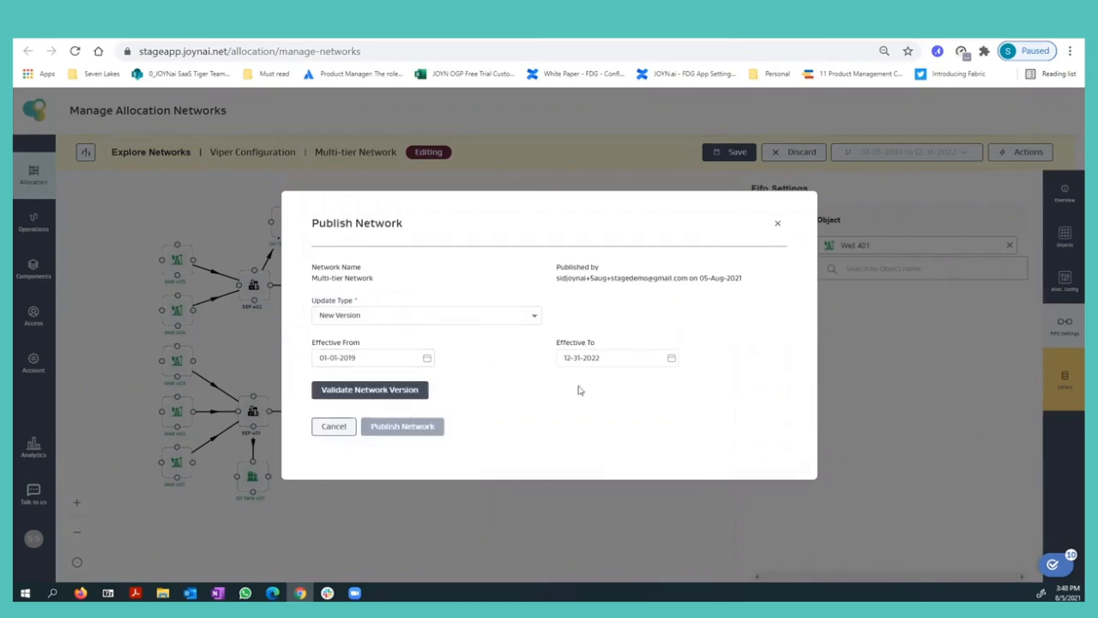
Set the update type to Override Existing version, validate the network version and publish the network.
{"action": "left_click", "coordinate": [458, 318]}
{"action": "left_click", "coordinate": [419, 383]}
{"action": "left_click", "coordinate": [427, 392]}
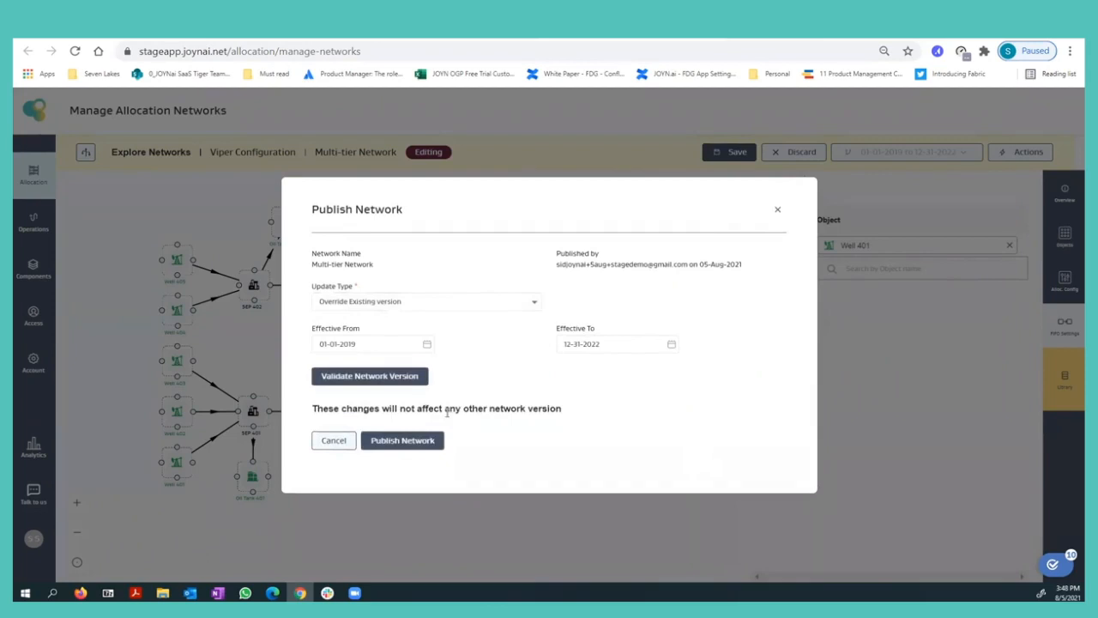
{"action": "left_click", "coordinate": [429, 440]}
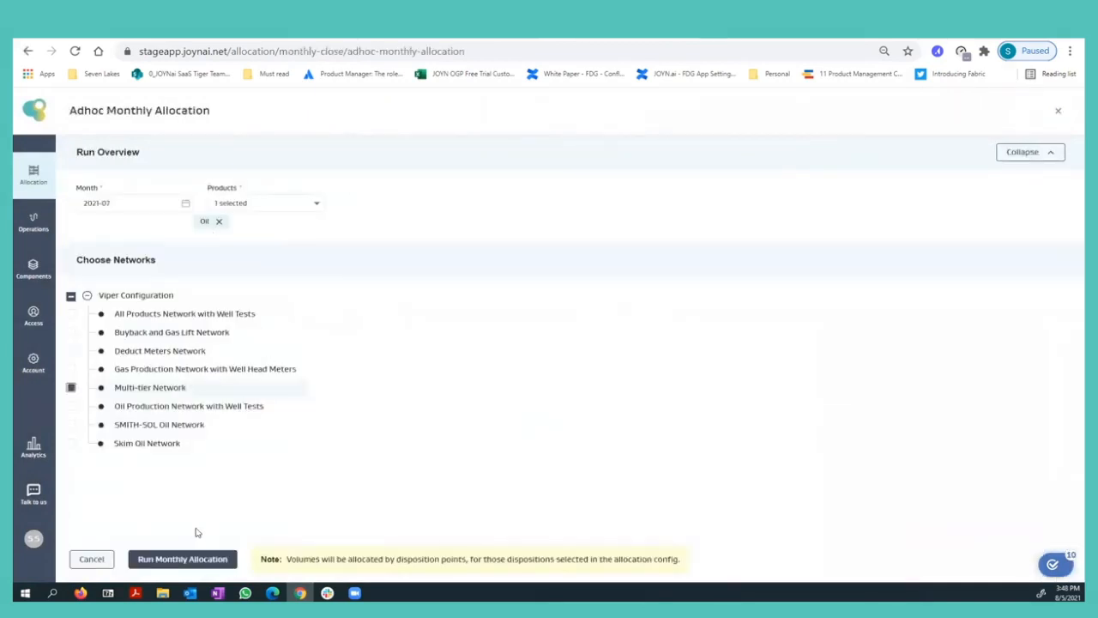
Run the adhoc monthly allocation of Oil for the Multi-tier Network for month 2021-07.
{"action": "left_click", "coordinate": [190, 558]}
{"action": "left_click", "coordinate": [516, 378]}
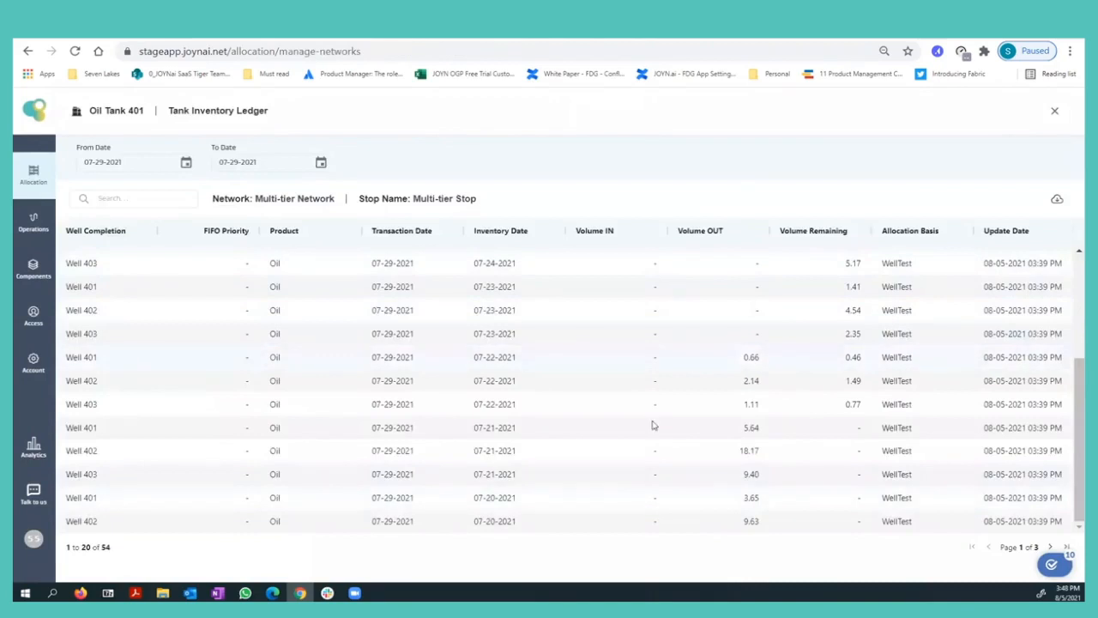
Examine the per-well volumes and inventory dates on the first page of Oil Tank 401's earlier ledger, then close it.
{"action": "scroll", "coordinate": [661, 460], "scroll_direction": "up", "scroll_amount": 2}
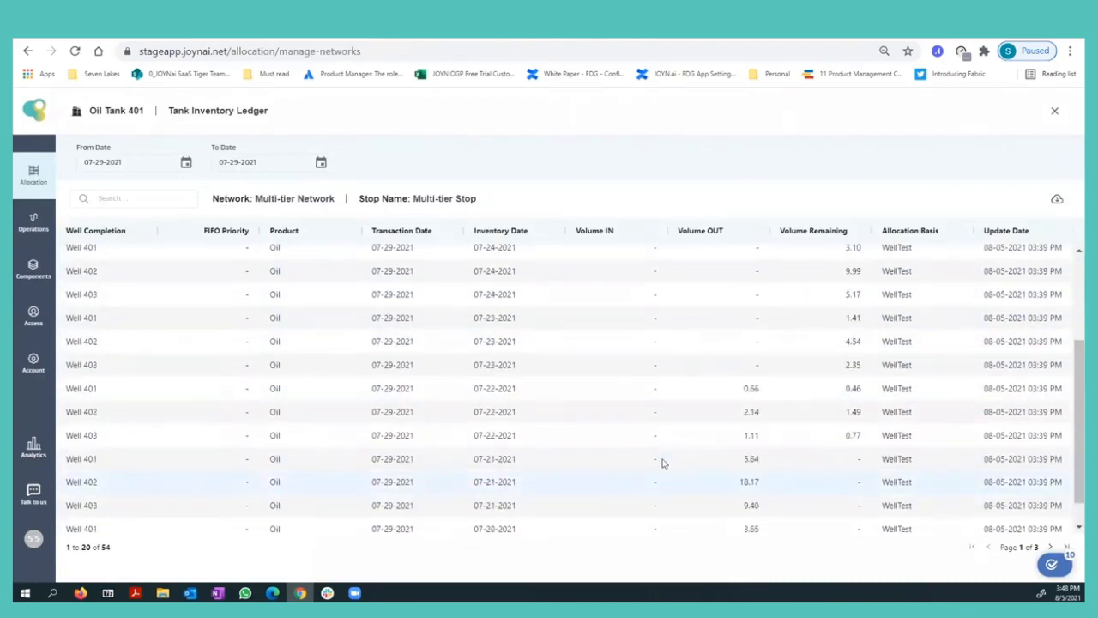
{"action": "scroll", "coordinate": [661, 463], "scroll_direction": "up", "scroll_amount": 2}
{"action": "scroll", "coordinate": [661, 463], "scroll_direction": "down", "scroll_amount": 3}
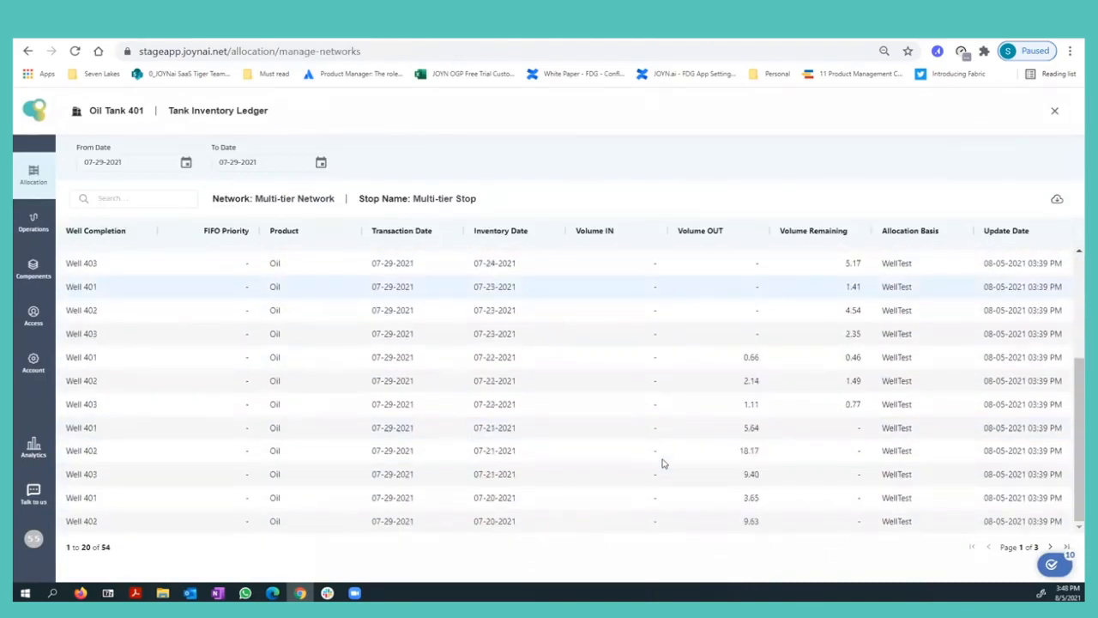
{"action": "scroll", "coordinate": [662, 463], "scroll_direction": "up", "scroll_amount": 3}
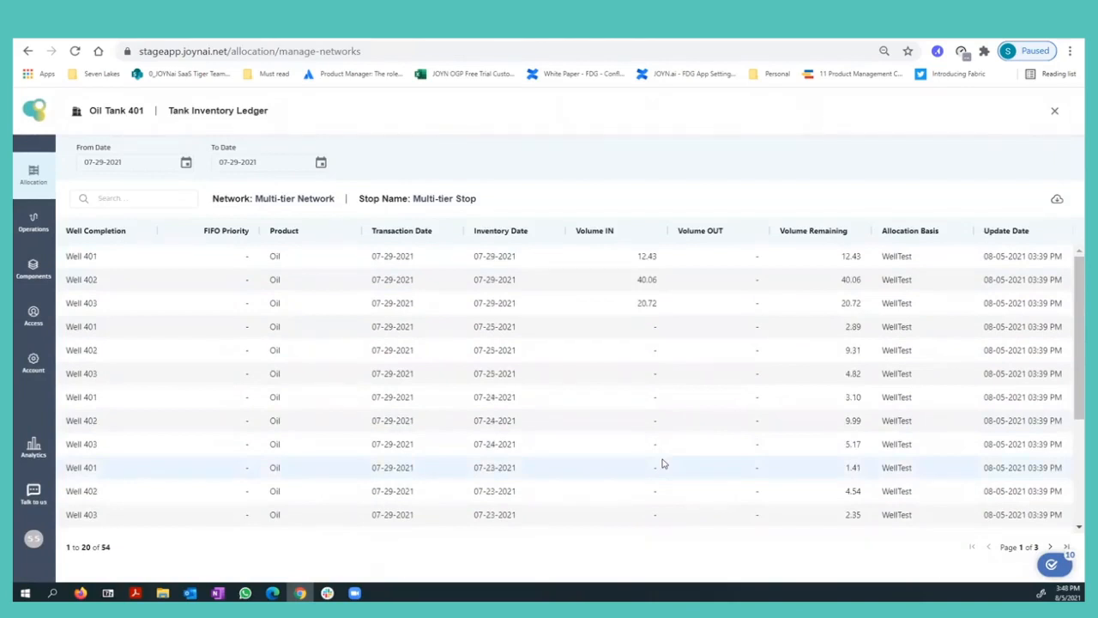
{"action": "scroll", "coordinate": [662, 464], "scroll_direction": "down", "scroll_amount": 4}
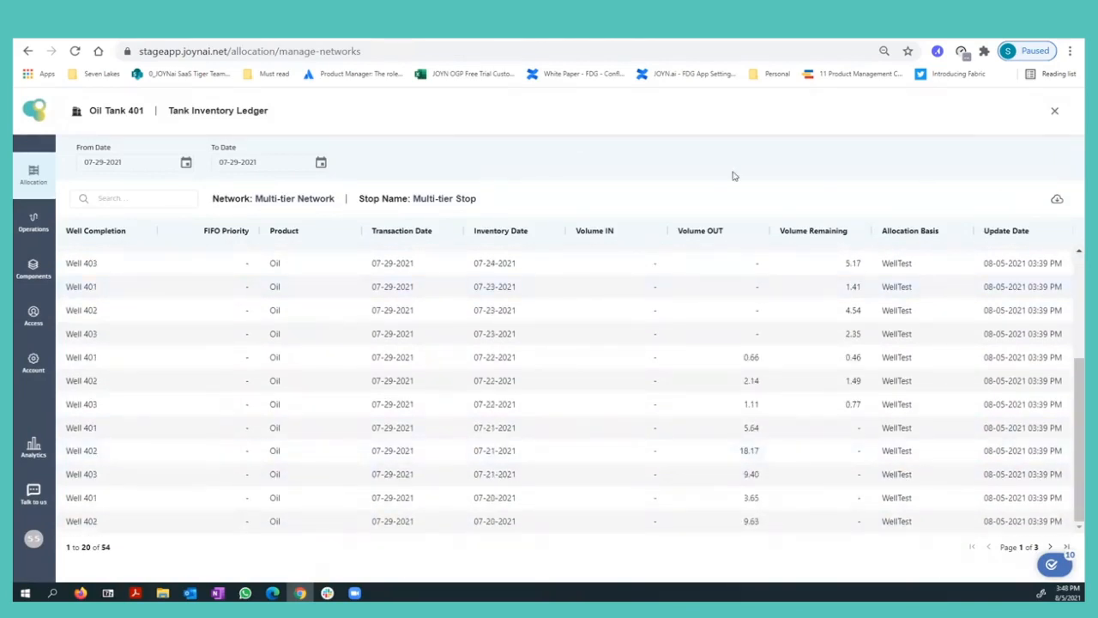
{"action": "left_click", "coordinate": [1054, 111]}
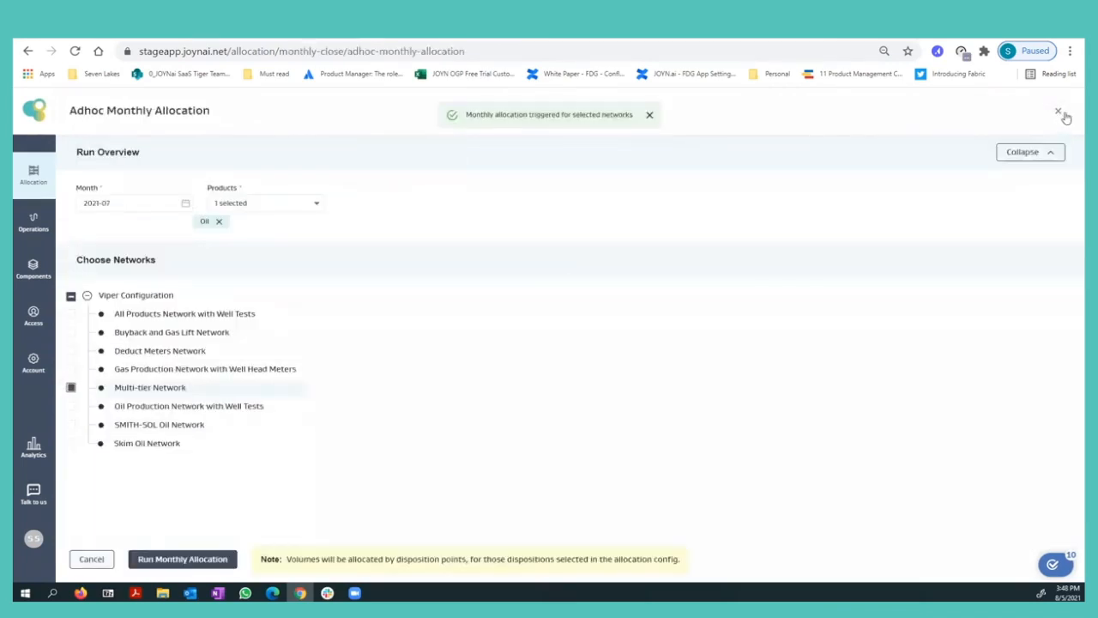
Filter the monthly allocation results to allocation month 2021-07 and refresh the list repeatedly to check the run's status.
{"action": "left_click", "coordinate": [1060, 114]}
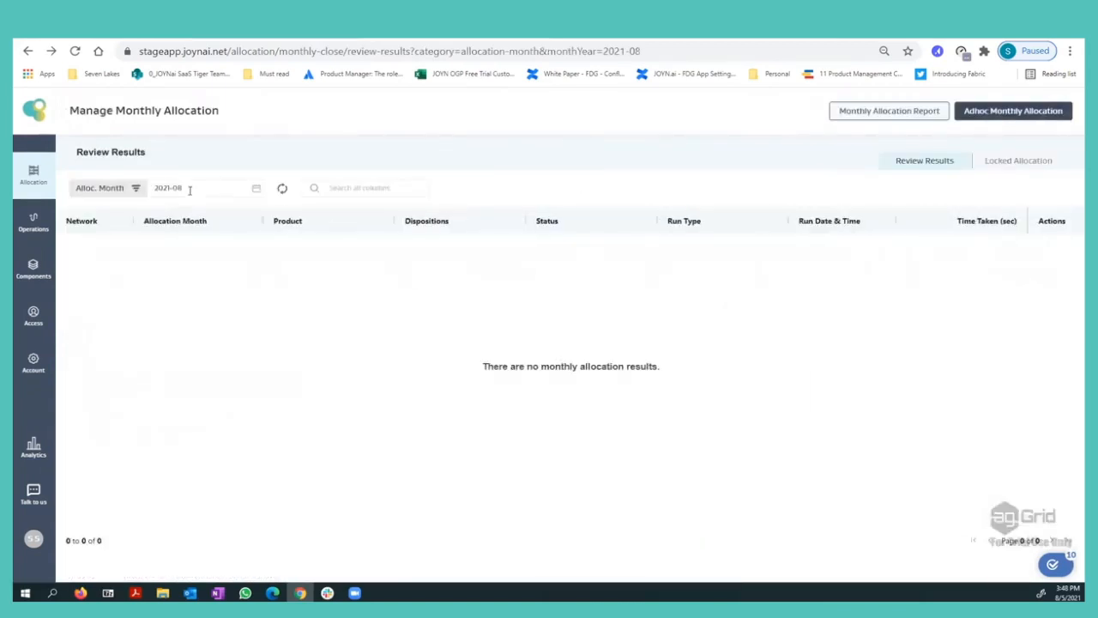
{"action": "left_click", "coordinate": [189, 188]}
{"action": "left_click", "coordinate": [179, 287]}
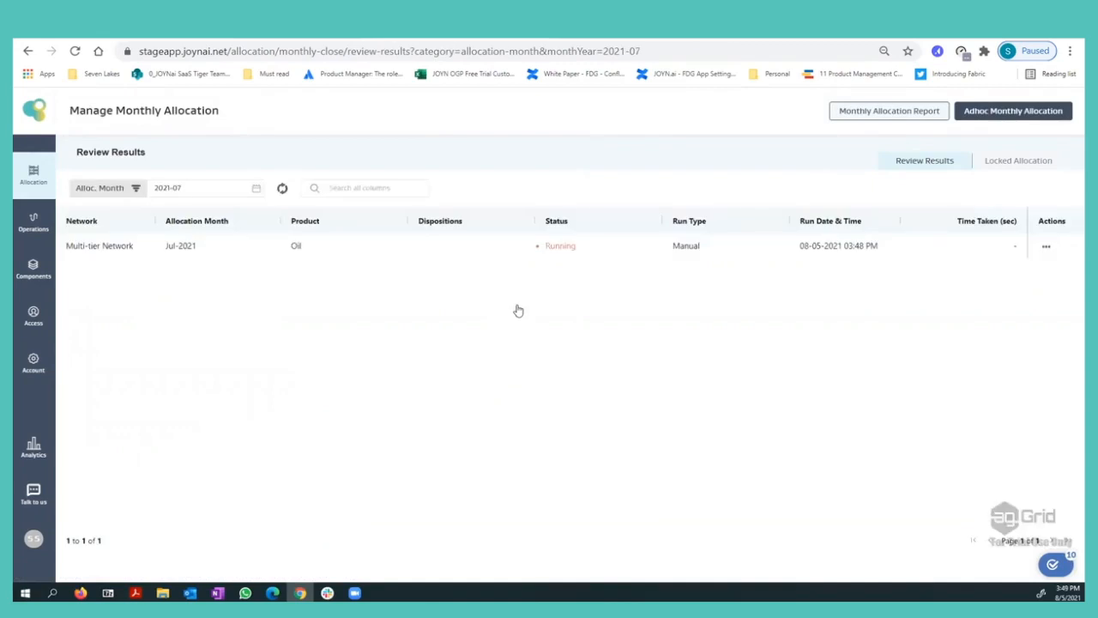
{"action": "left_click", "coordinate": [283, 189]}
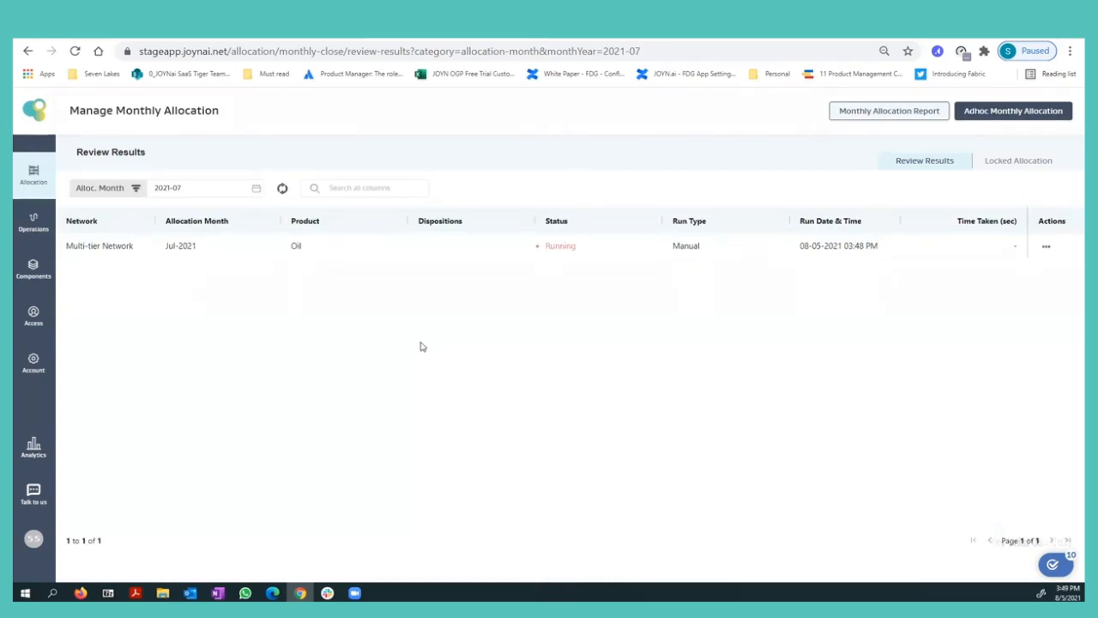
{"action": "left_click", "coordinate": [282, 188]}
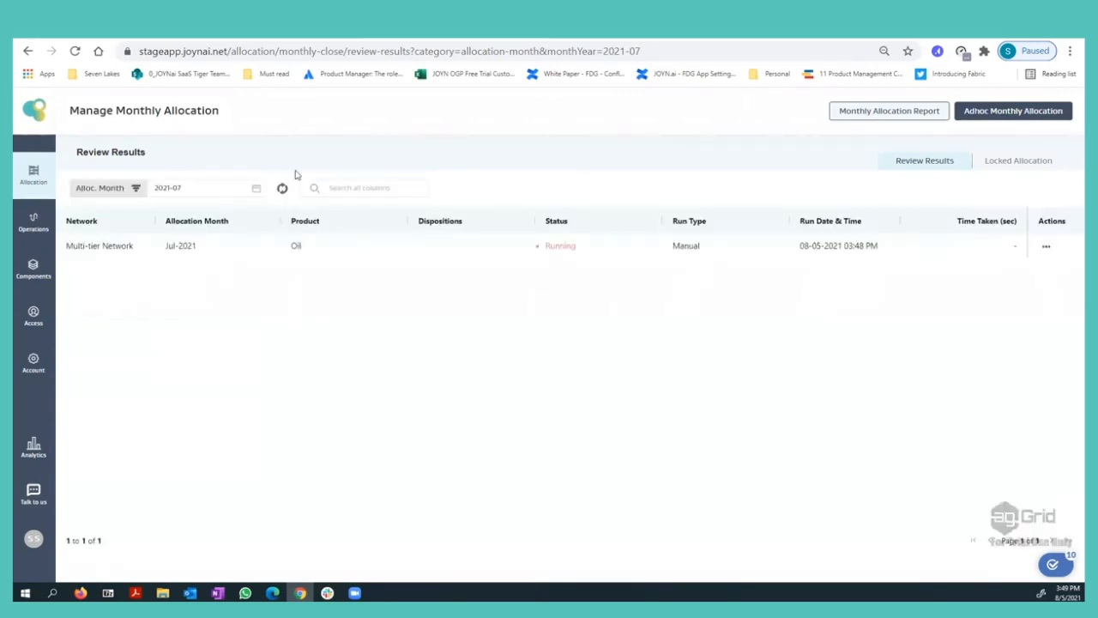
{"action": "left_click", "coordinate": [283, 188]}
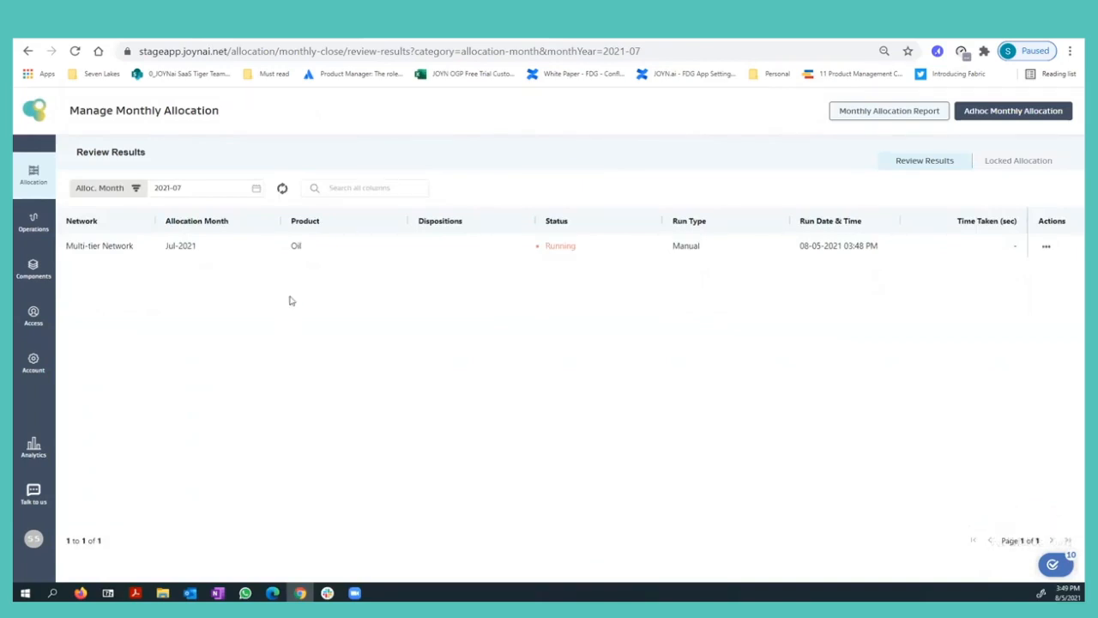
{"action": "left_click", "coordinate": [283, 188]}
{"action": "left_click", "coordinate": [282, 188]}
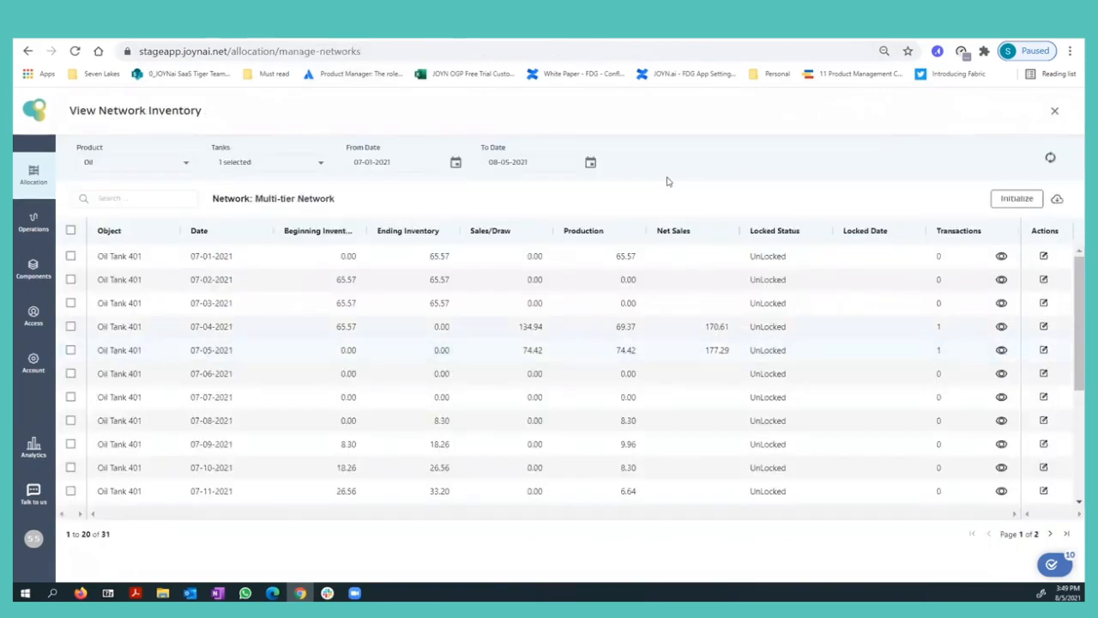
Refresh the network inventory, sorted with the newest date first, and open Oil Tank 401's ledger for 07-29-2021.
{"action": "left_click", "coordinate": [1049, 160]}
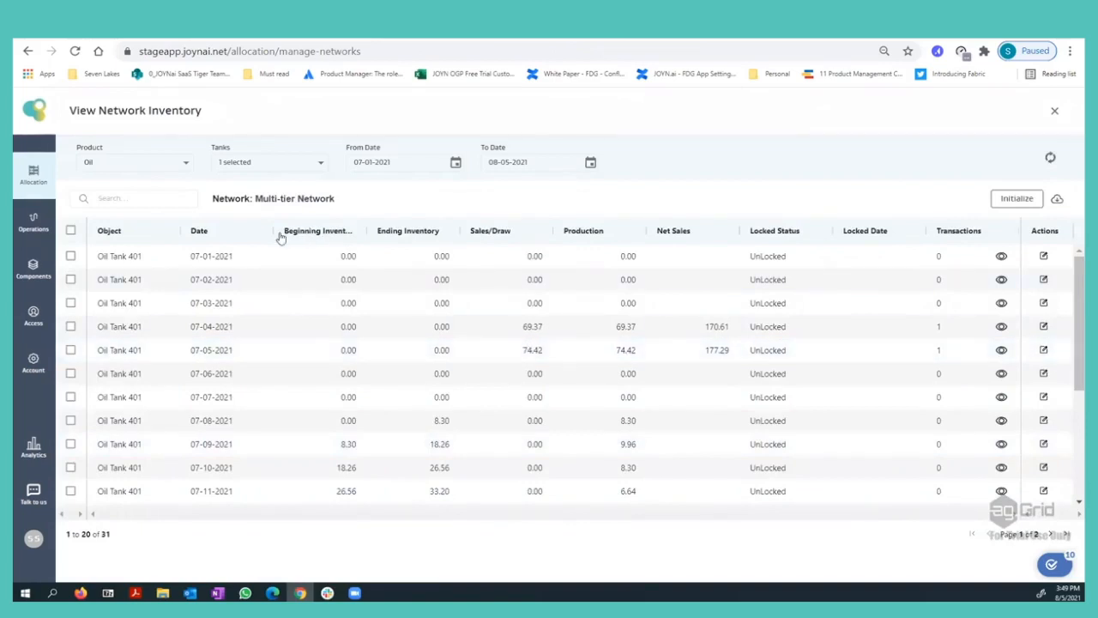
{"action": "left_click", "coordinate": [240, 234]}
{"action": "left_click", "coordinate": [240, 234]}
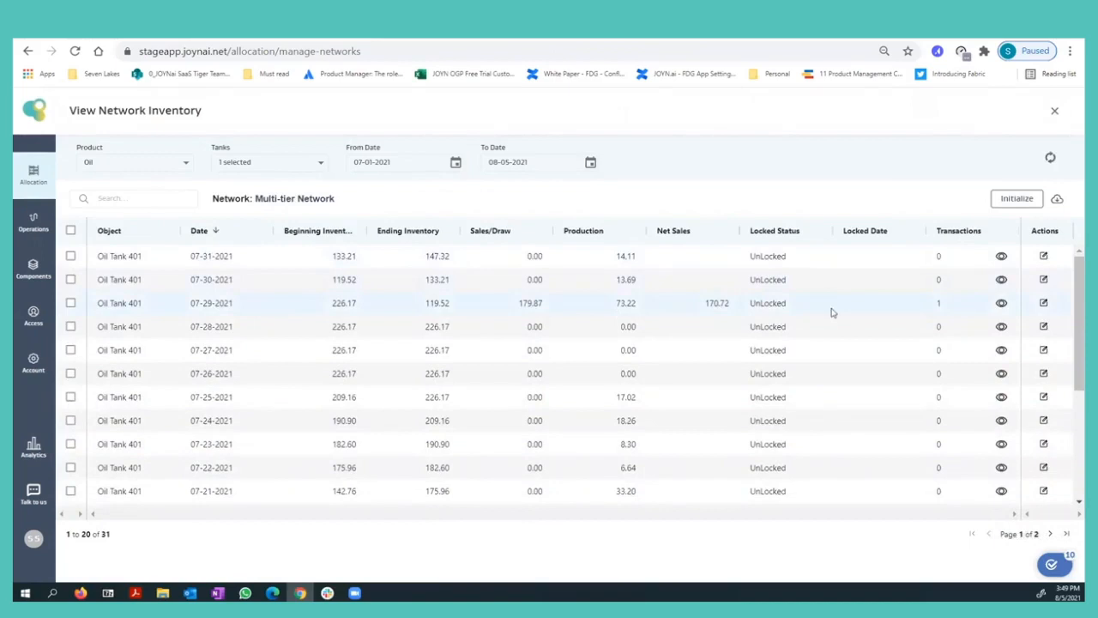
{"action": "left_click", "coordinate": [1000, 303]}
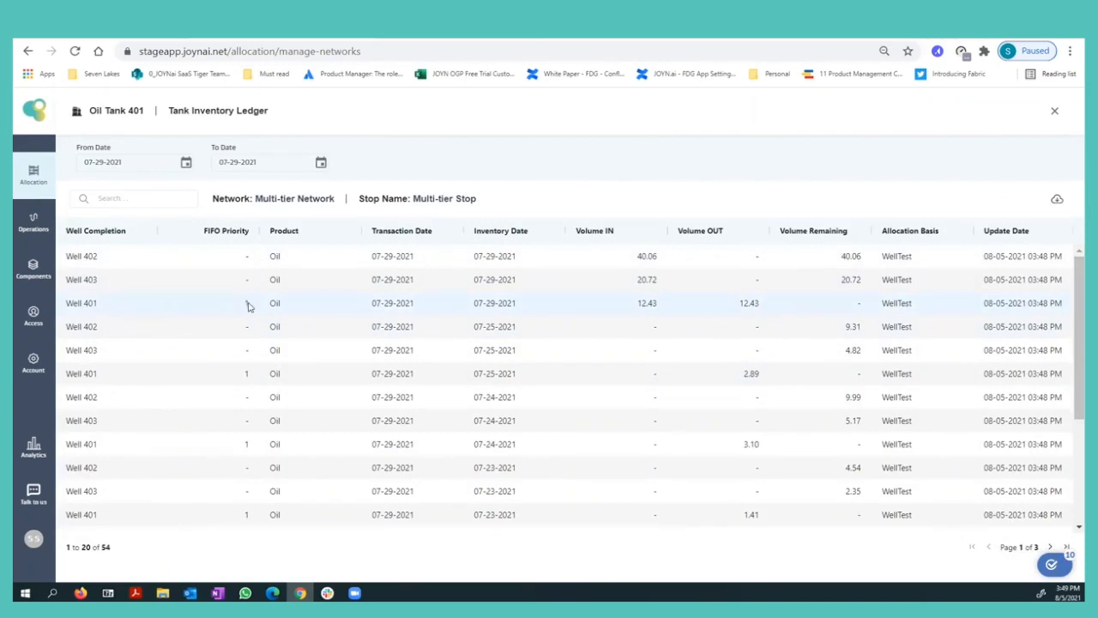
Go through the recalculated ledger's pages and compare FIFO priority, Volume OUT and Volume Remaining for each well and inventory date.
{"action": "scroll", "coordinate": [591, 315], "scroll_direction": "down", "scroll_amount": 2}
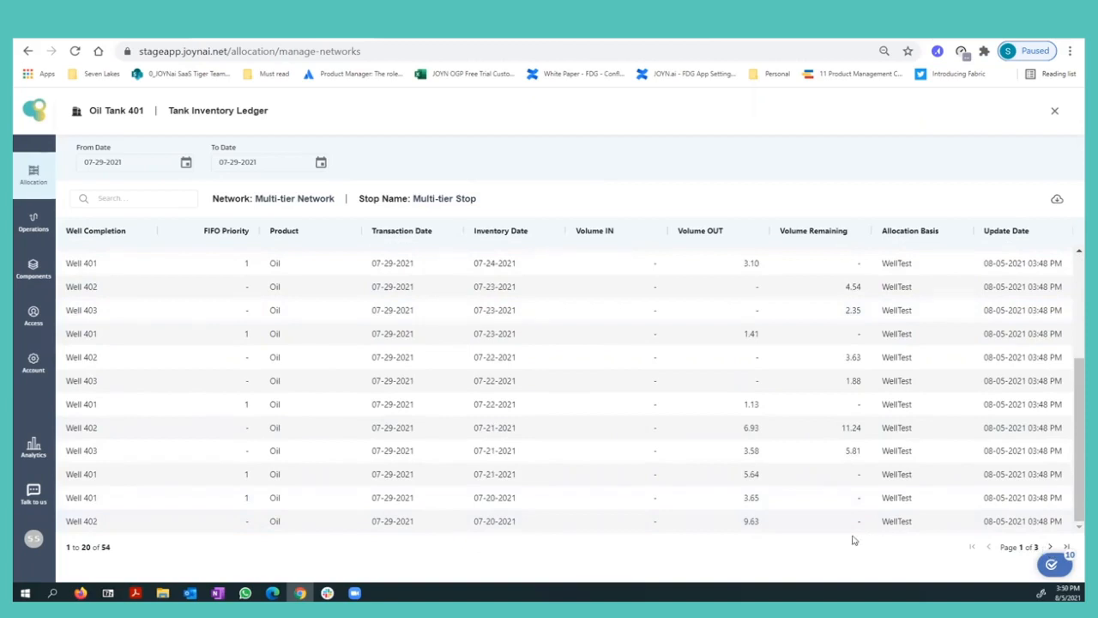
{"action": "left_click", "coordinate": [1052, 546]}
{"action": "left_click", "coordinate": [1053, 547]}
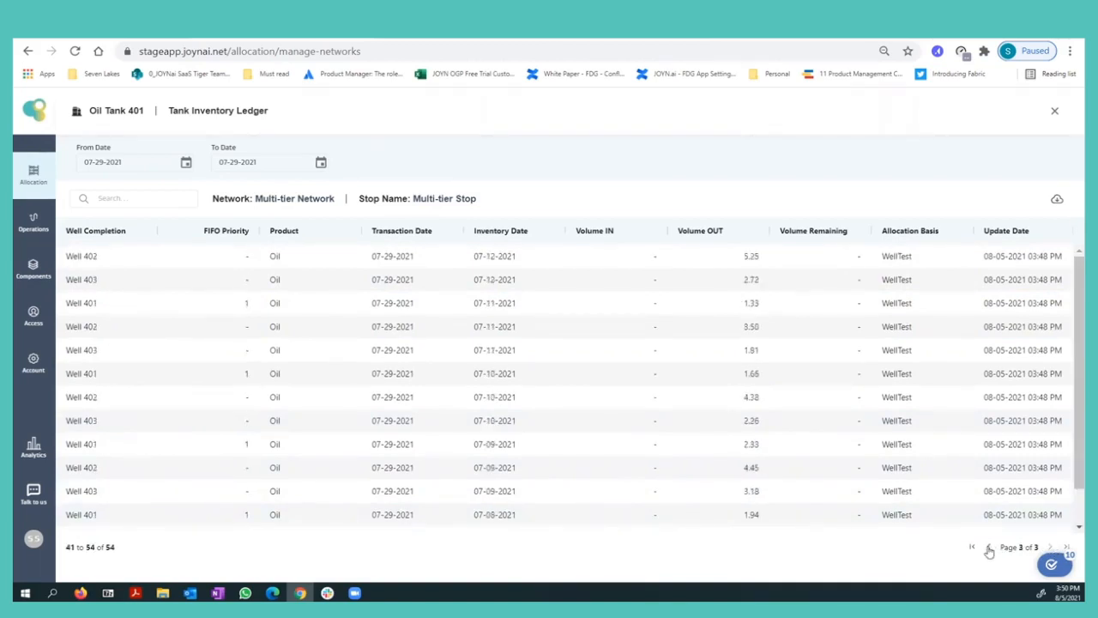
{"action": "left_click", "coordinate": [989, 547]}
{"action": "left_click", "coordinate": [988, 547]}
{"action": "scroll", "coordinate": [606, 410], "scroll_direction": "down", "scroll_amount": 2}
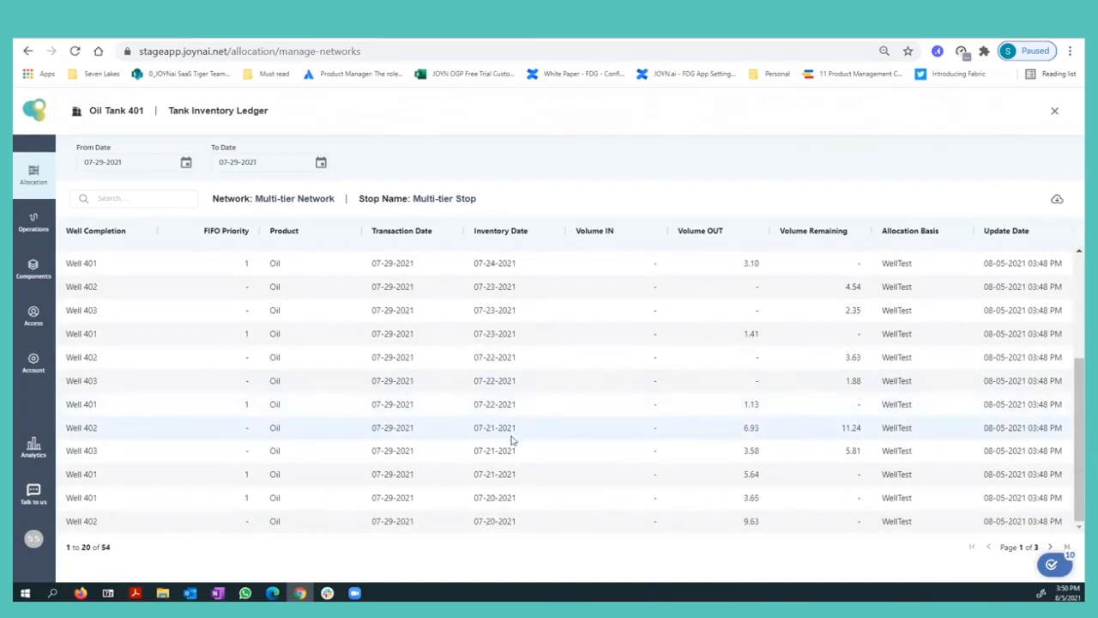
{"action": "scroll", "coordinate": [595, 452], "scroll_direction": "up", "scroll_amount": 2}
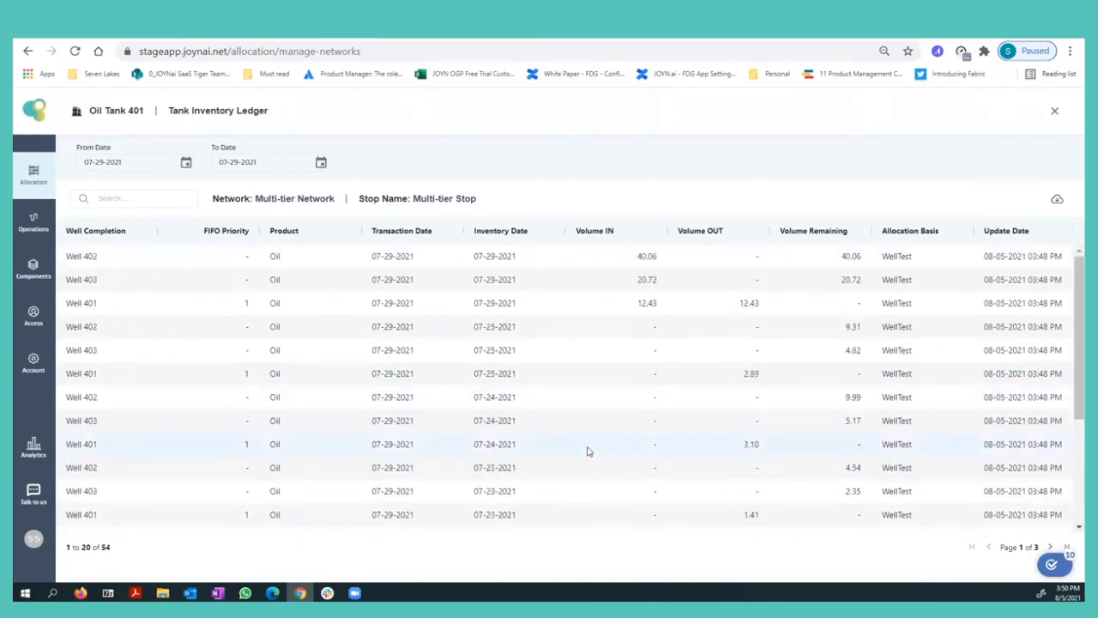
{"action": "scroll", "coordinate": [642, 429], "scroll_direction": "down", "scroll_amount": 2}
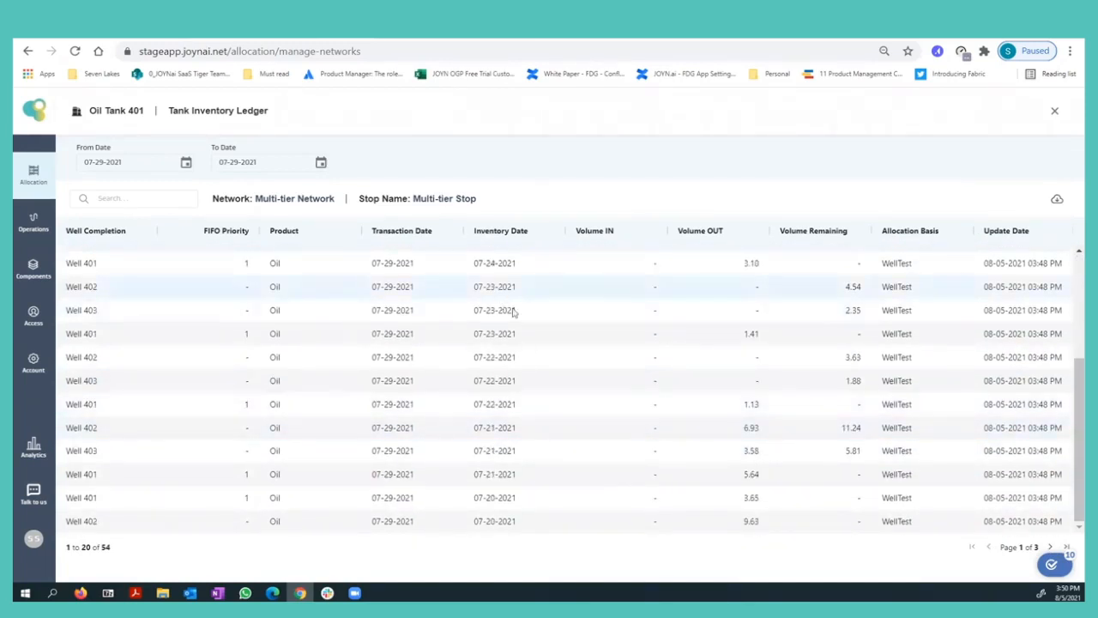
{"action": "scroll", "coordinate": [742, 460], "scroll_direction": "up", "scroll_amount": 2}
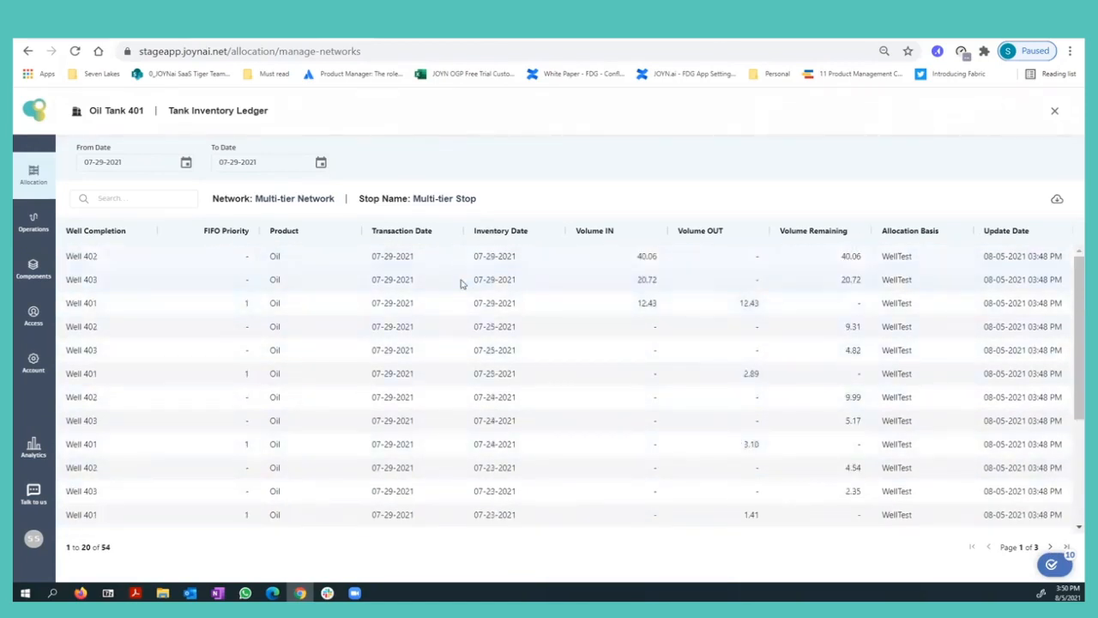
Sort Oil Tank 401's 07-29-2021 ledger by well completion and examine Well 401's Volume OUT and Volume Remaining for every inventory date.
{"action": "left_click", "coordinate": [118, 234]}
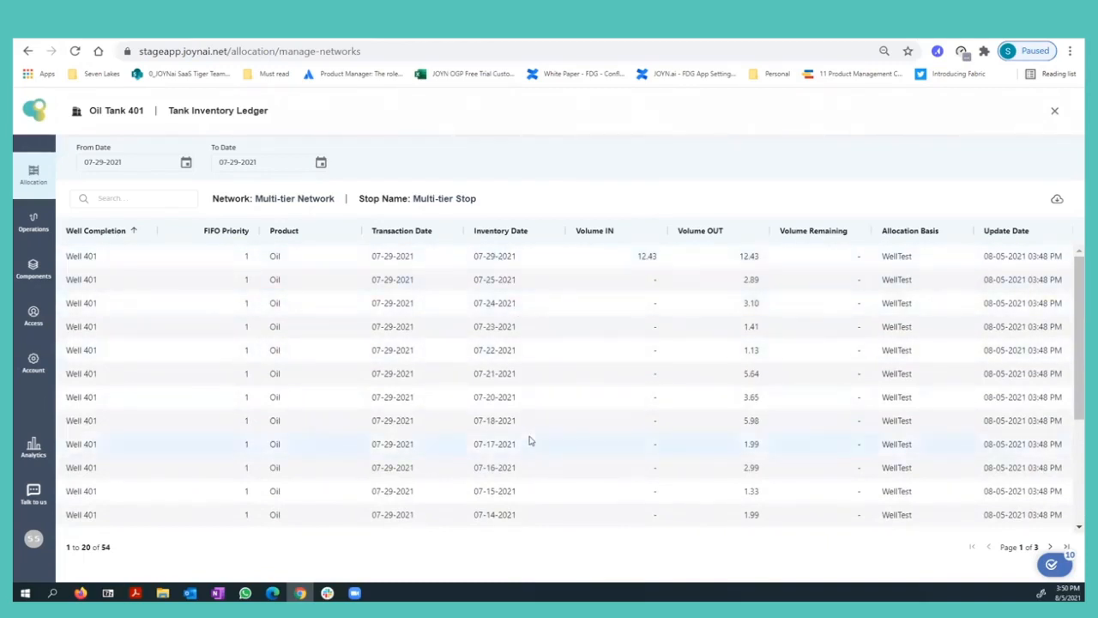
{"action": "scroll", "coordinate": [529, 440], "scroll_direction": "down", "scroll_amount": 3}
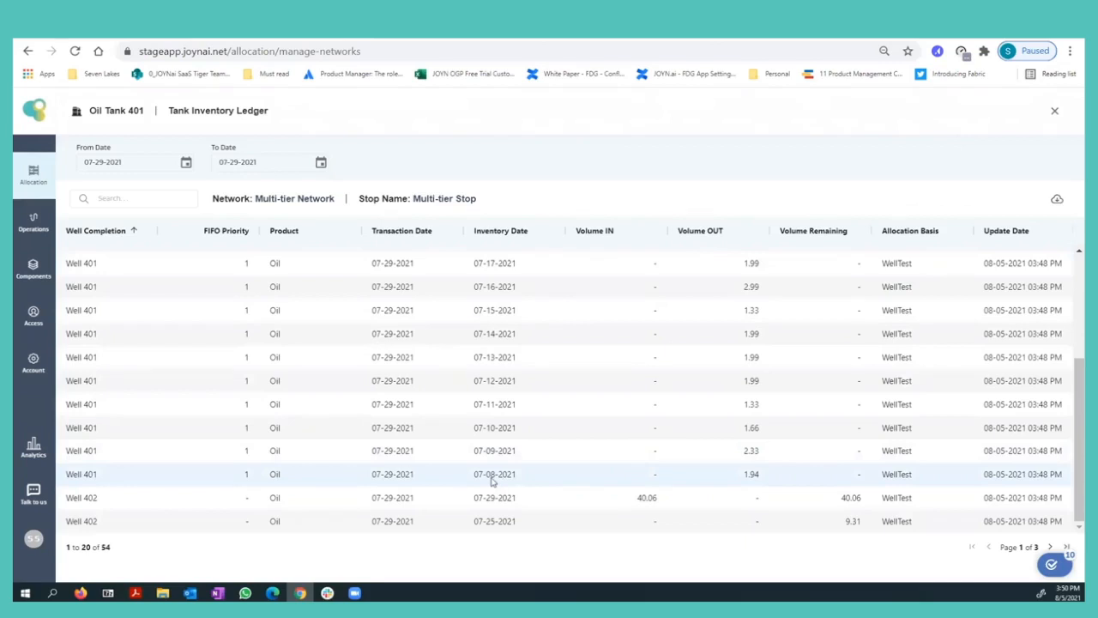
{"action": "scroll", "coordinate": [493, 481], "scroll_direction": "up", "scroll_amount": 3}
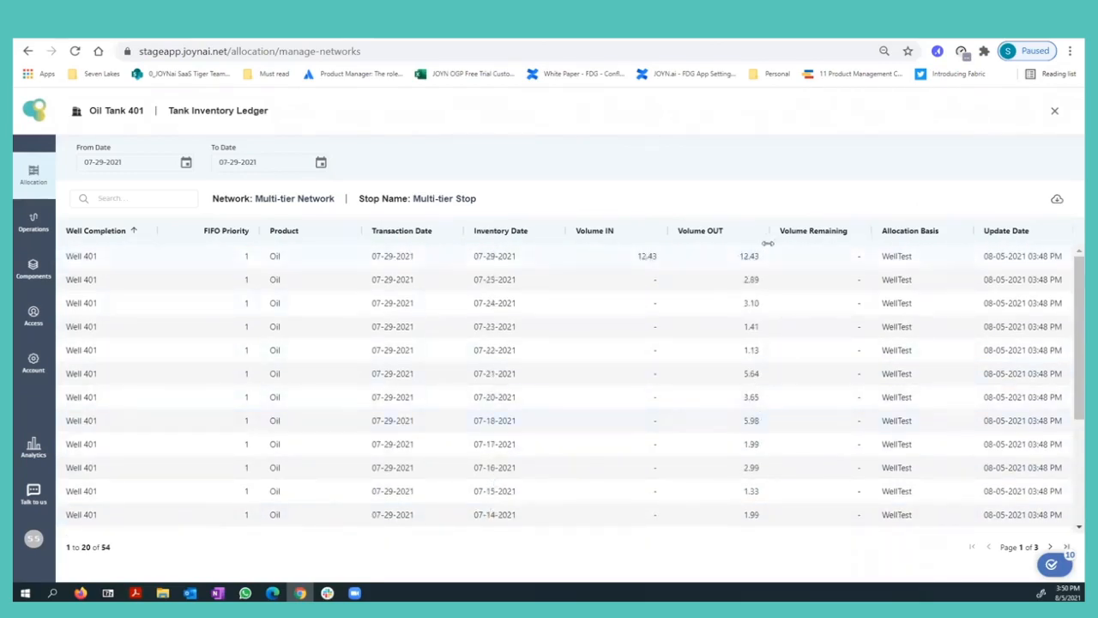
{"action": "scroll", "coordinate": [753, 369], "scroll_direction": "down", "scroll_amount": 3}
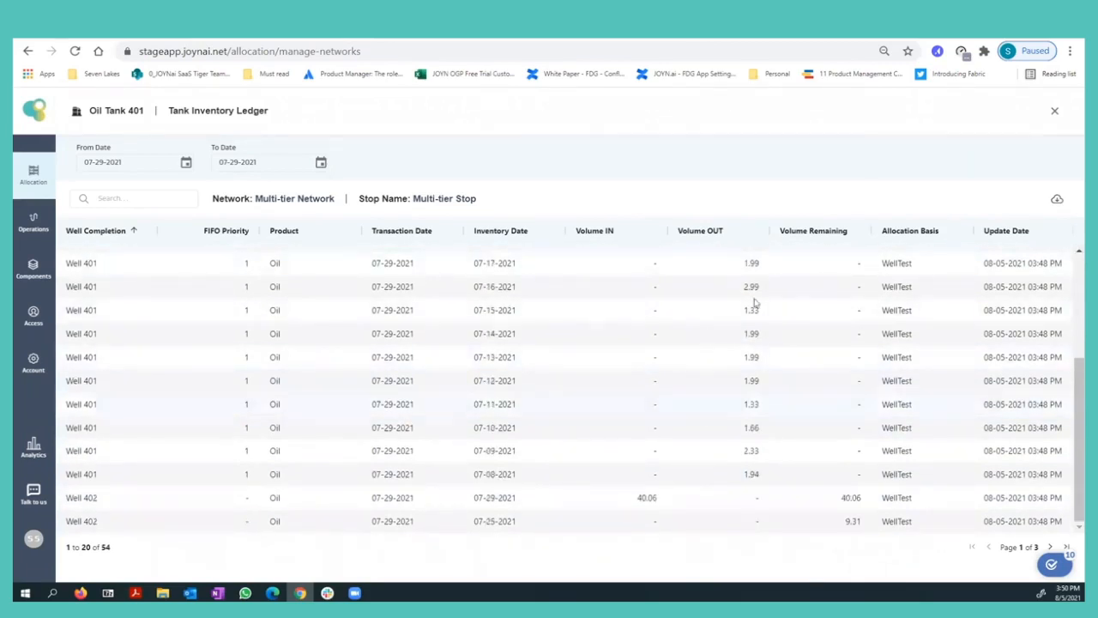
{"action": "scroll", "coordinate": [742, 360], "scroll_direction": "up", "scroll_amount": 3}
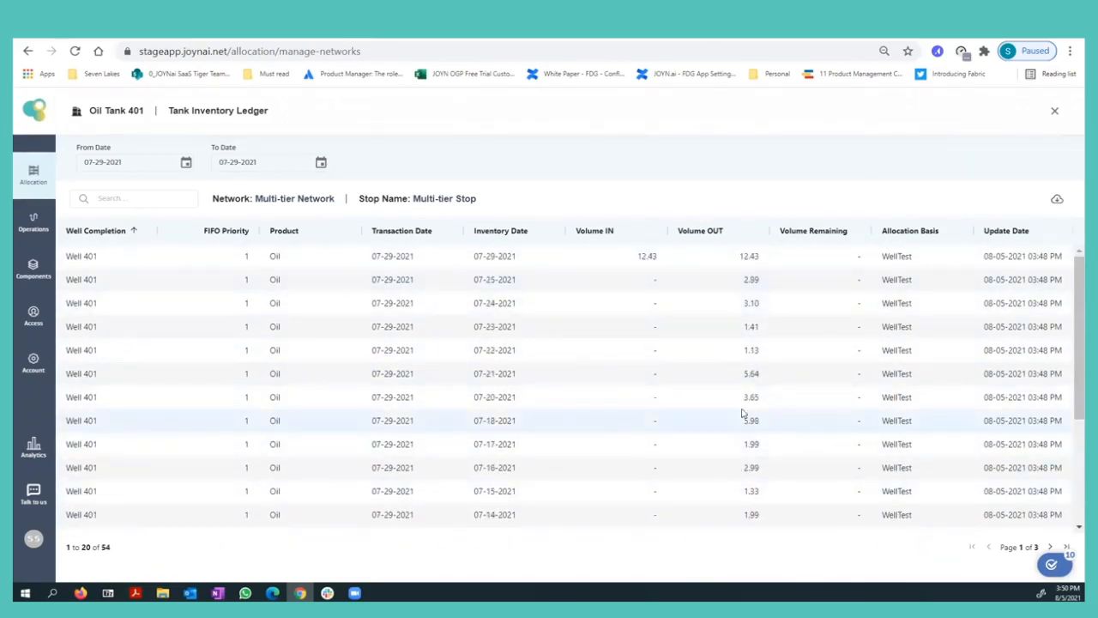
{"action": "scroll", "coordinate": [743, 413], "scroll_direction": "down", "scroll_amount": 3}
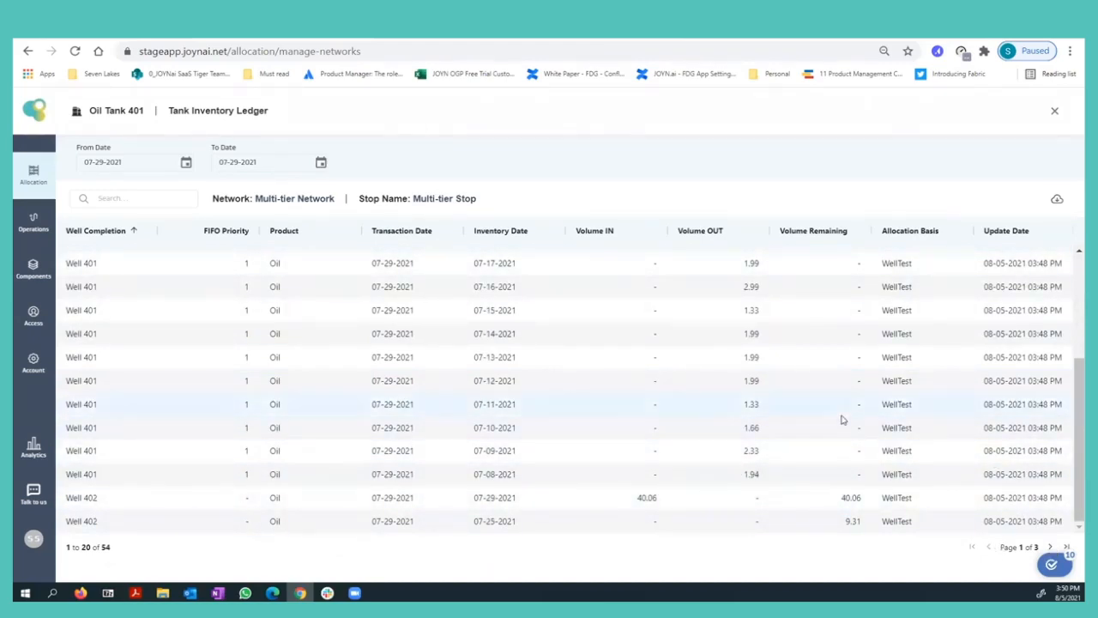
{"action": "scroll", "coordinate": [875, 356], "scroll_direction": "up", "scroll_amount": 3}
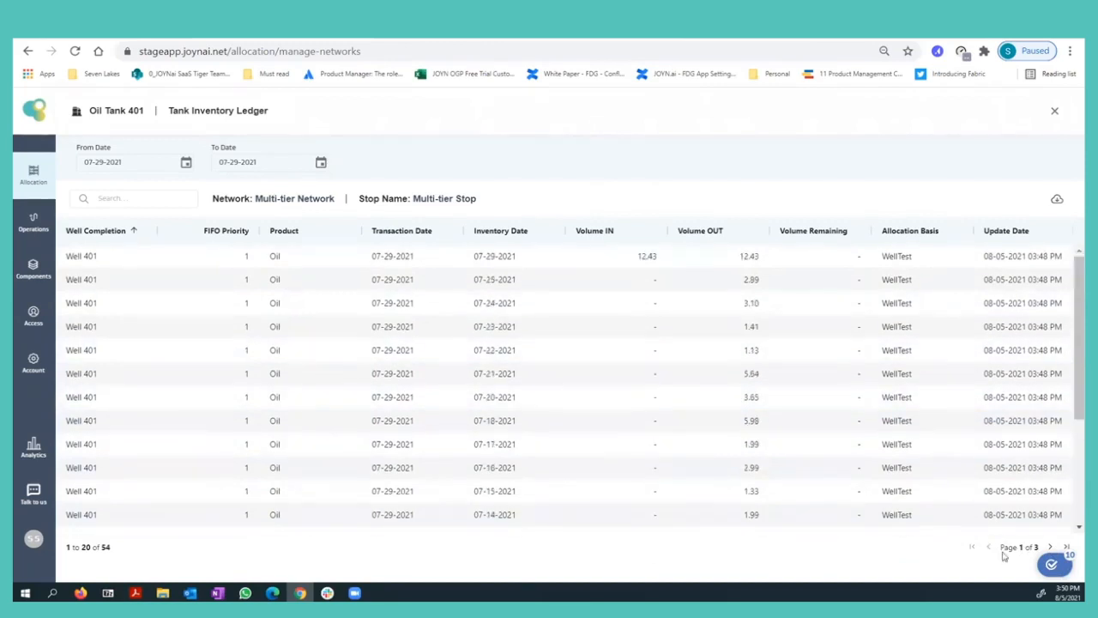
Clear the well completion sort, check Volume Remaining for Wells 402 and 403, and close the ledger.
{"action": "left_click", "coordinate": [134, 232]}
{"action": "left_click", "coordinate": [136, 239]}
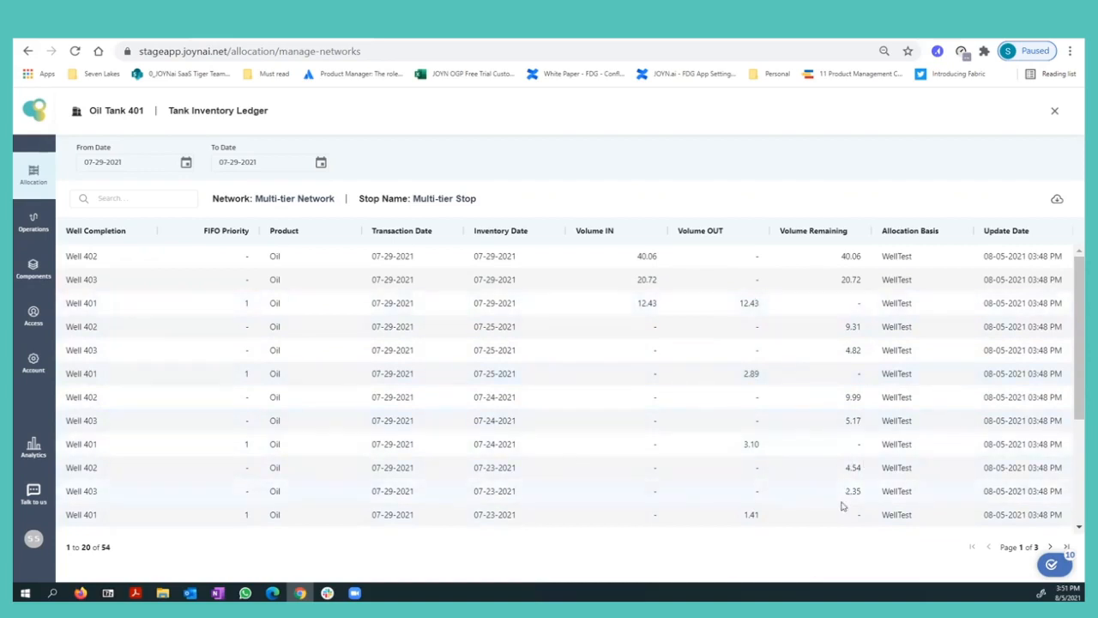
{"action": "scroll", "coordinate": [849, 418], "scroll_direction": "down", "scroll_amount": 2}
{"action": "scroll", "coordinate": [852, 416], "scroll_direction": "up", "scroll_amount": 3}
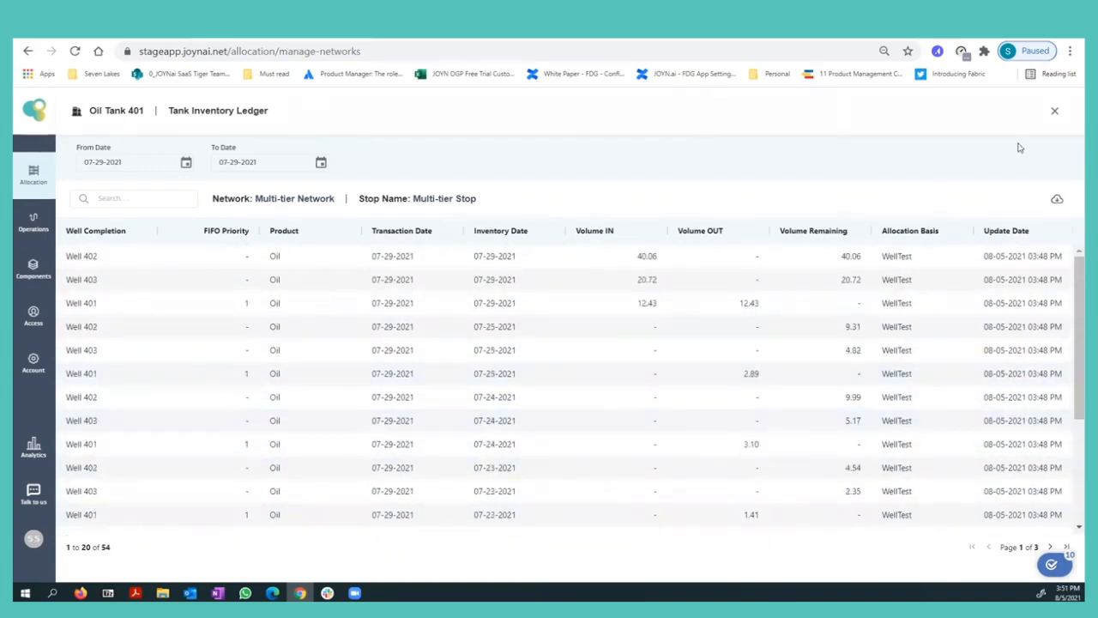
{"action": "left_click", "coordinate": [1055, 110]}
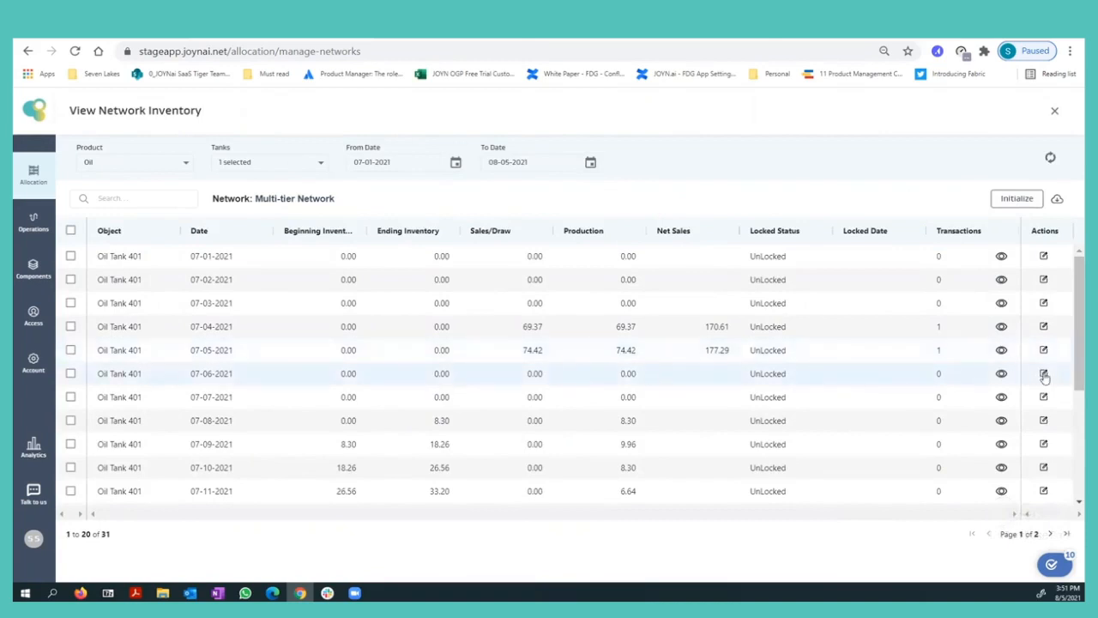
Open Oil Tank 401's ledger for 07-30-2021 from the newest inventory dates, examine which wells still hold volume, and close it.
{"action": "left_click", "coordinate": [213, 231]}
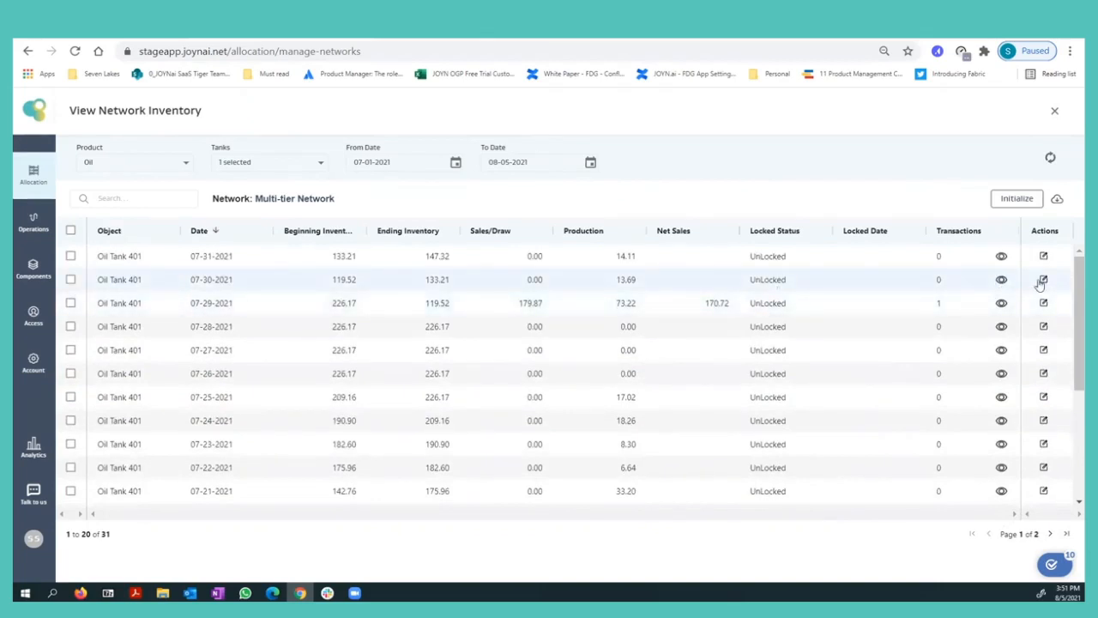
{"action": "left_click", "coordinate": [1043, 280]}
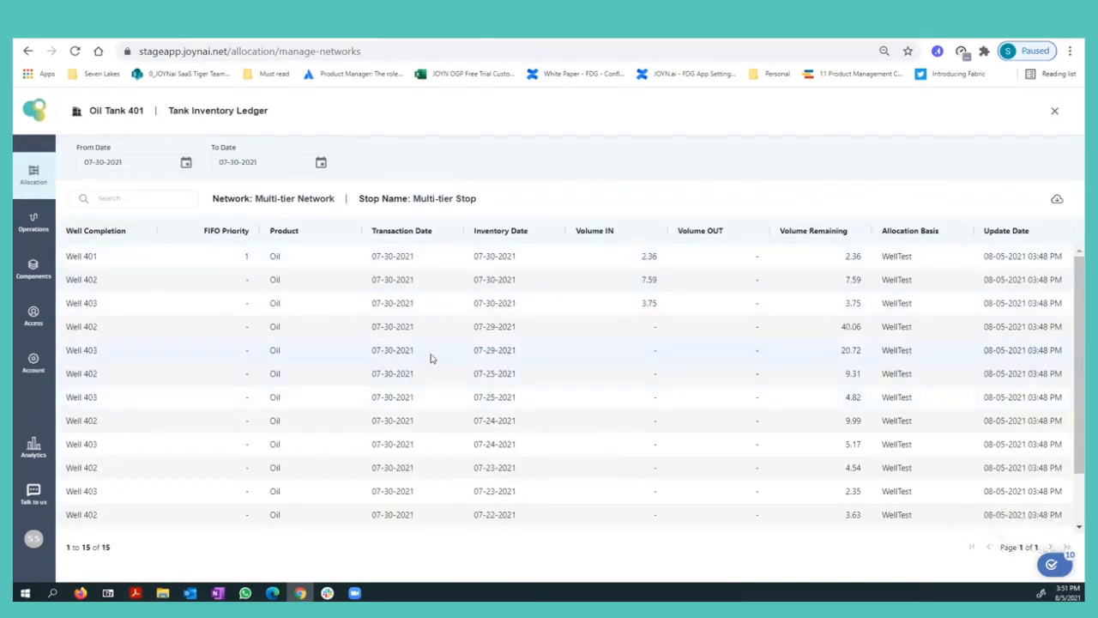
{"action": "scroll", "coordinate": [120, 326], "scroll_direction": "down", "scroll_amount": 2}
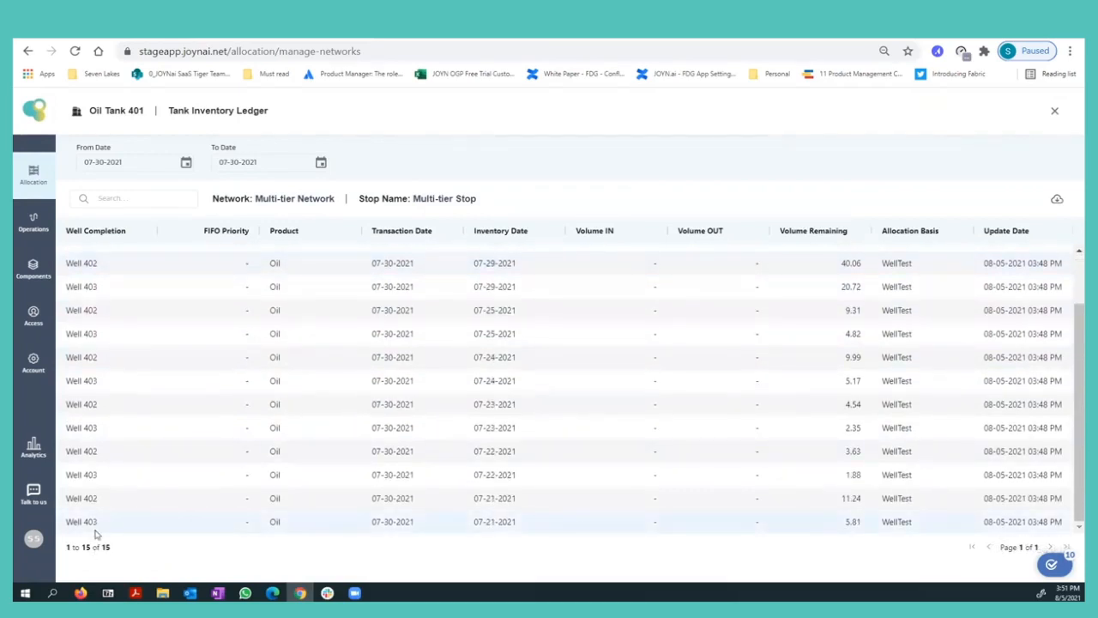
{"action": "scroll", "coordinate": [91, 419], "scroll_direction": "up", "scroll_amount": 2}
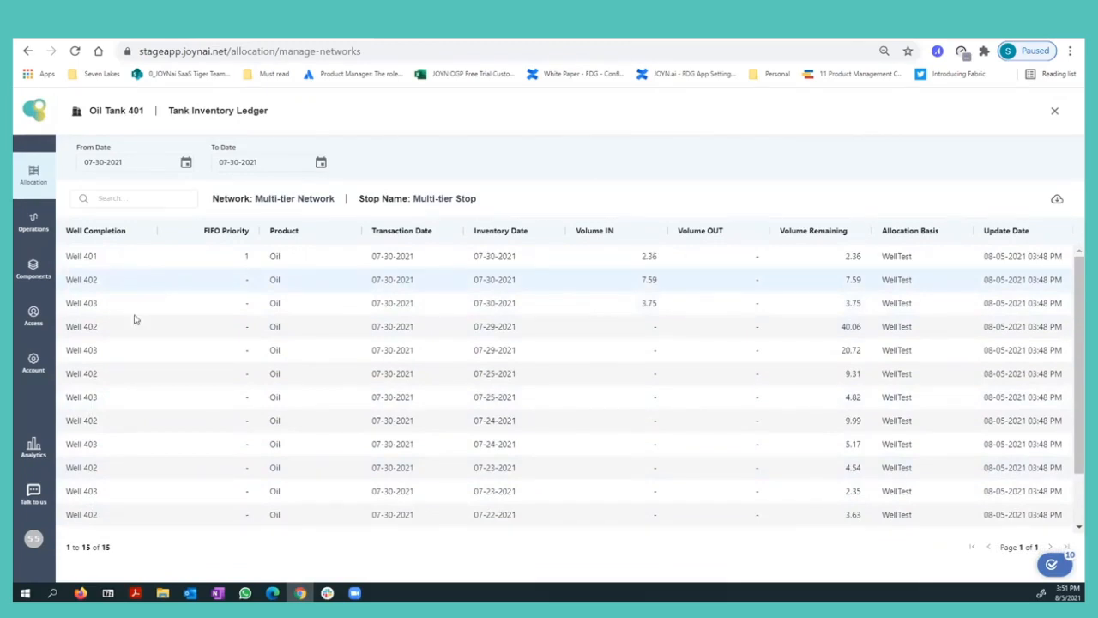
{"action": "scroll", "coordinate": [218, 404], "scroll_direction": "down", "scroll_amount": 2}
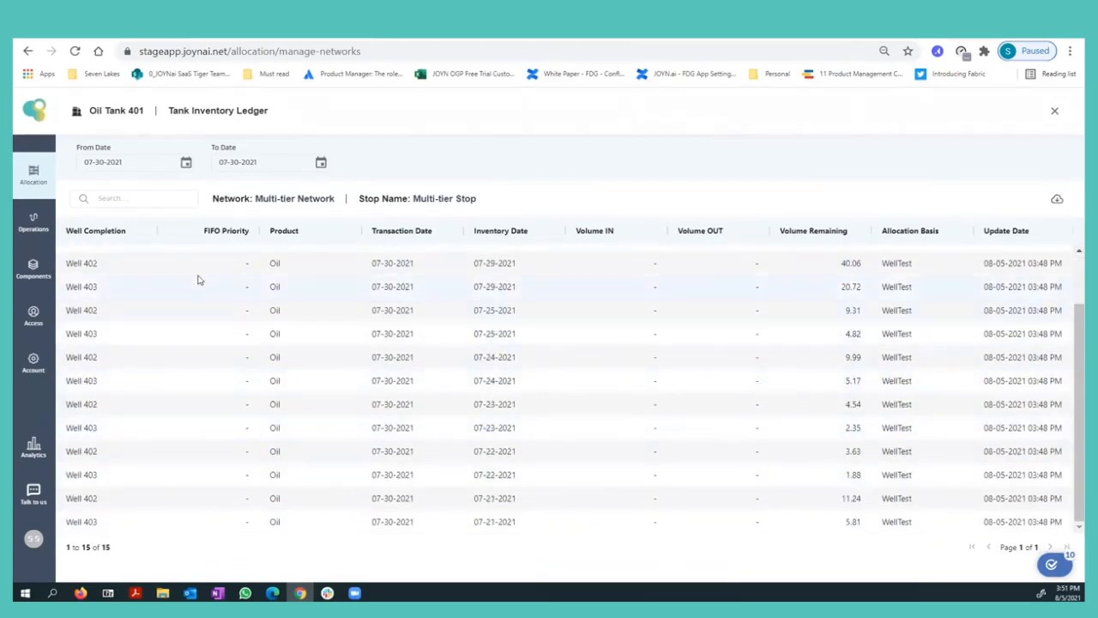
{"action": "scroll", "coordinate": [229, 486], "scroll_direction": "up", "scroll_amount": 2}
{"action": "scroll", "coordinate": [489, 436], "scroll_direction": "down", "scroll_amount": 2}
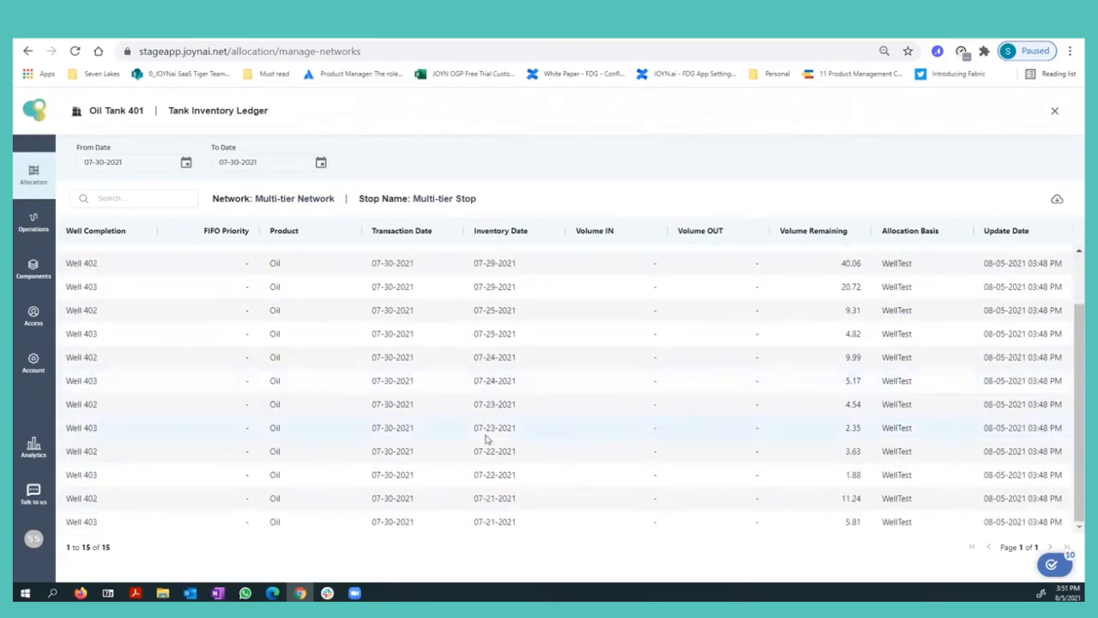
{"action": "scroll", "coordinate": [951, 372], "scroll_direction": "up", "scroll_amount": 2}
{"action": "left_click", "coordinate": [1054, 111]}
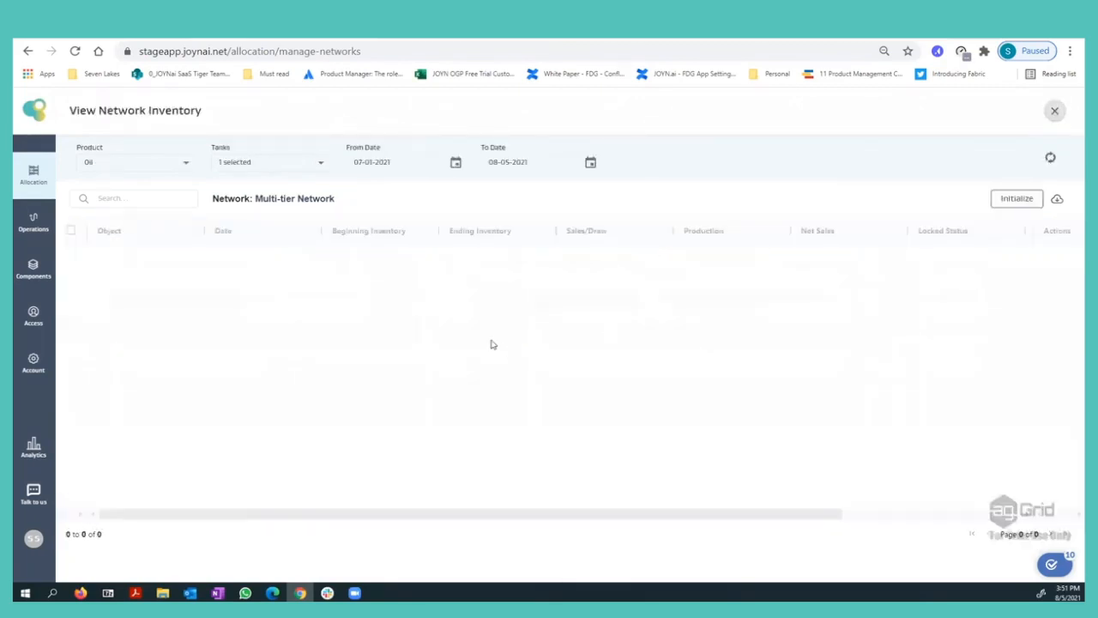
Switch the network inventory to Oil Tank 402 and open its 07-07-2021 ledger, checking the tank's place in the network diagram.
{"action": "left_click", "coordinate": [277, 160]}
{"action": "left_click", "coordinate": [232, 222]}
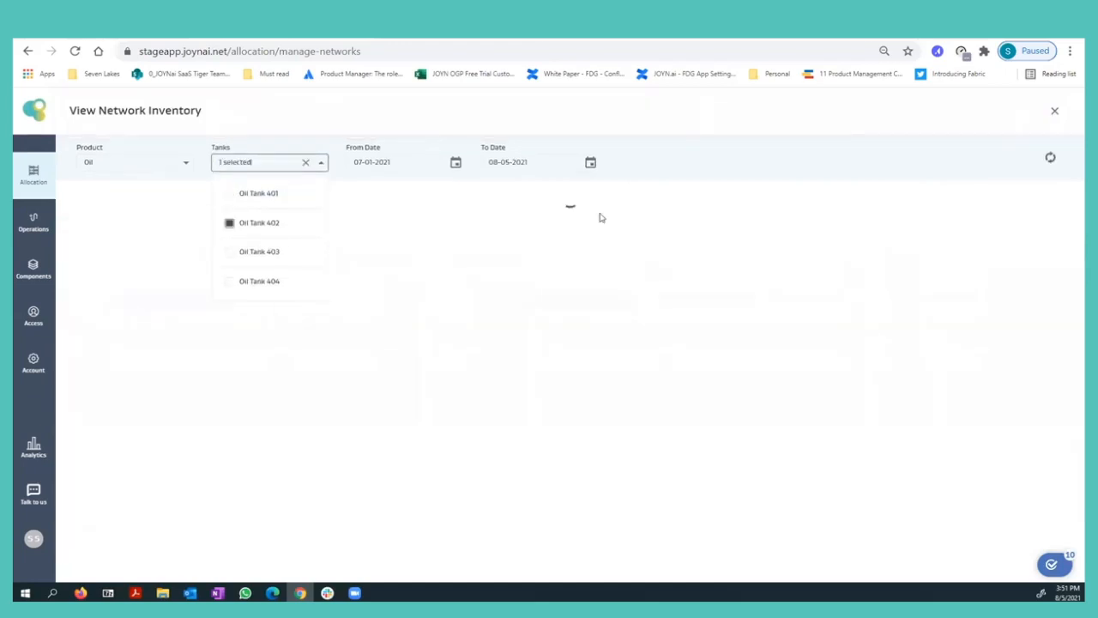
{"action": "left_click", "coordinate": [714, 203]}
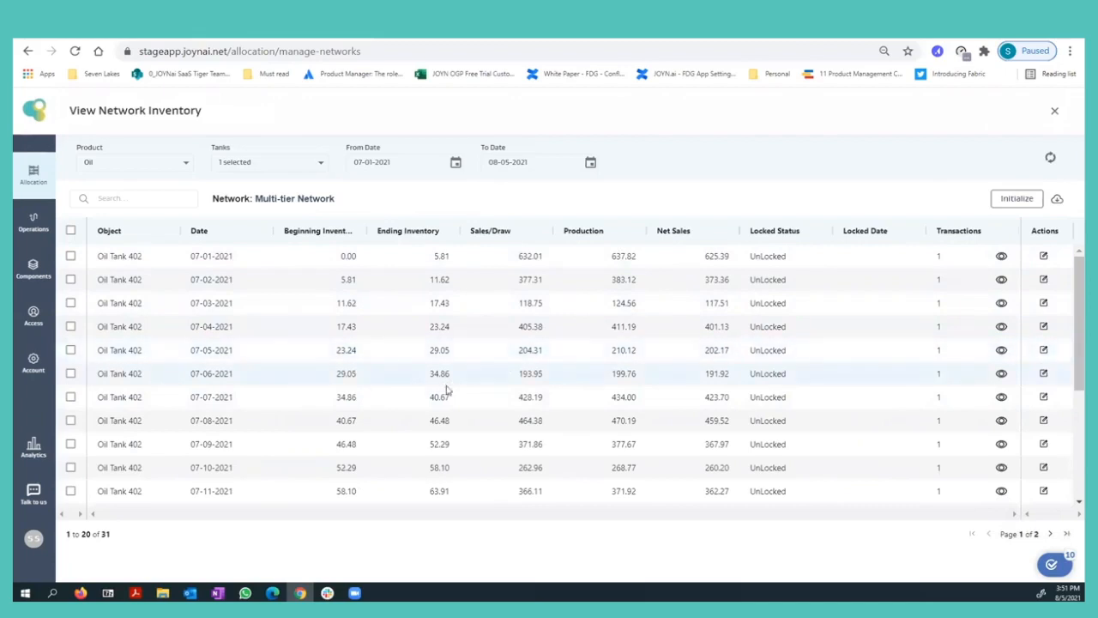
{"action": "left_click", "coordinate": [1043, 400]}
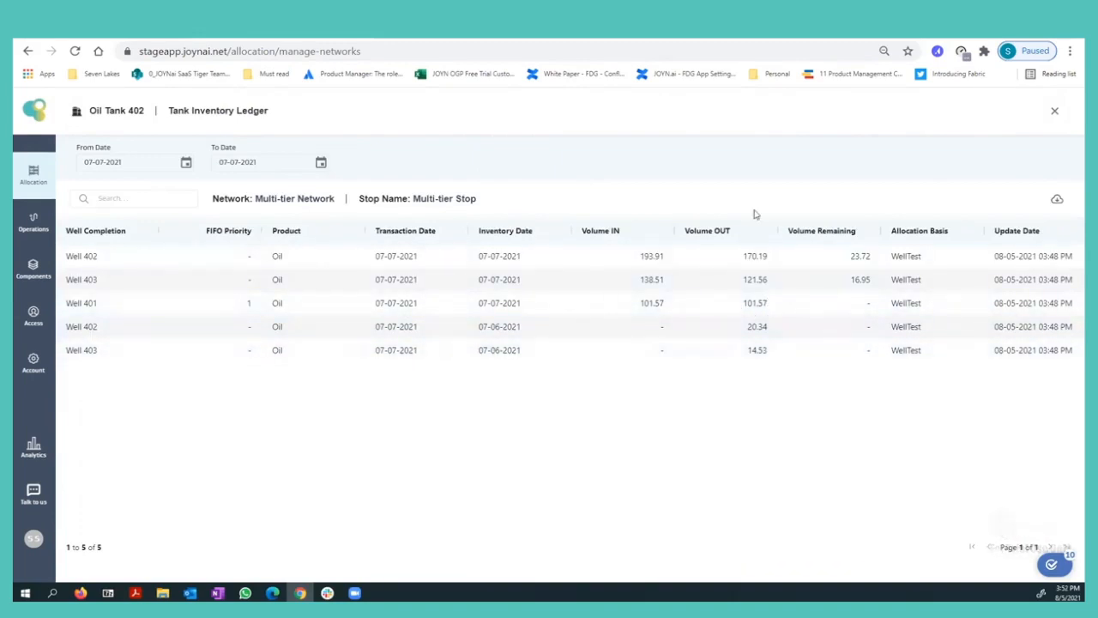
{"action": "left_click", "coordinate": [1054, 110]}
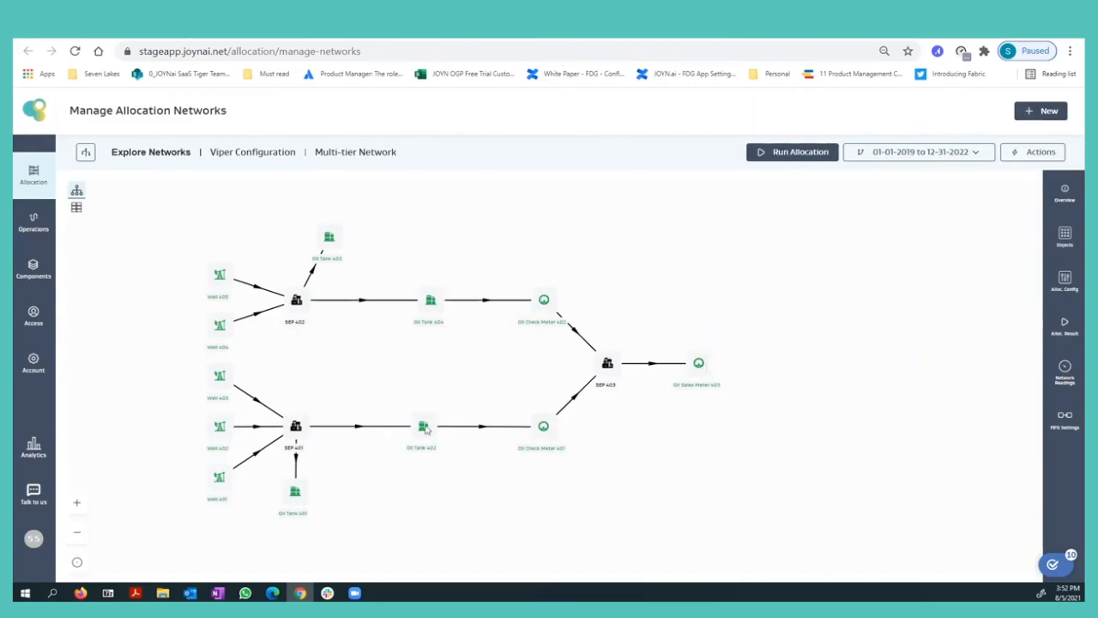
{"action": "left_click", "coordinate": [413, 31]}
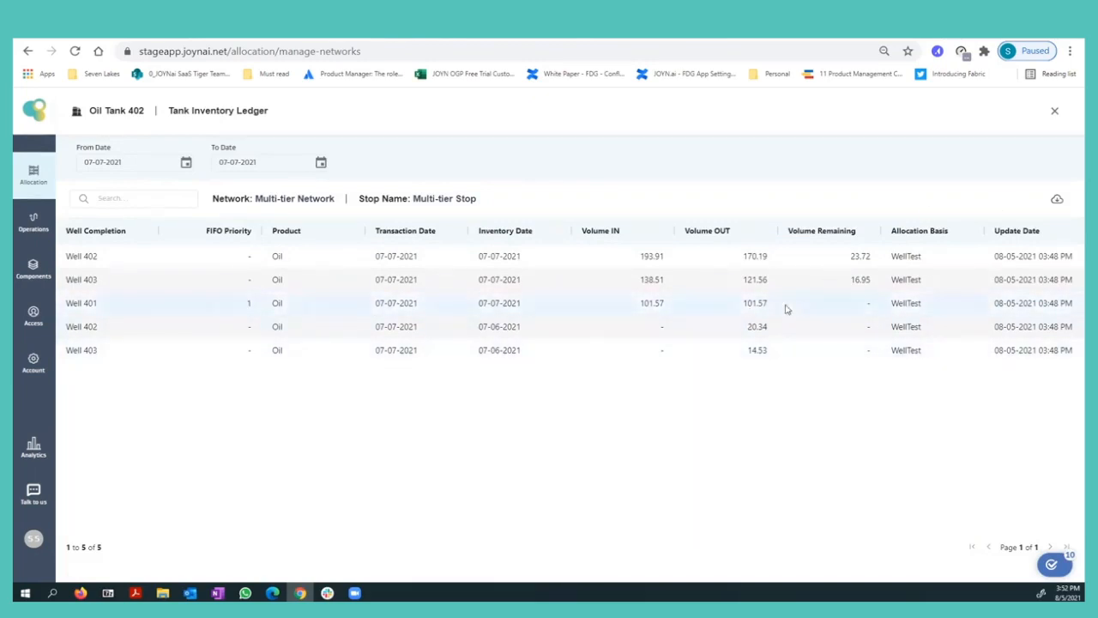
Set the Oil Tank 402 ledger's date range from 07-06-2021 to 07-14-2021.
{"action": "left_click", "coordinate": [185, 162]}
{"action": "left_click", "coordinate": [102, 254]}
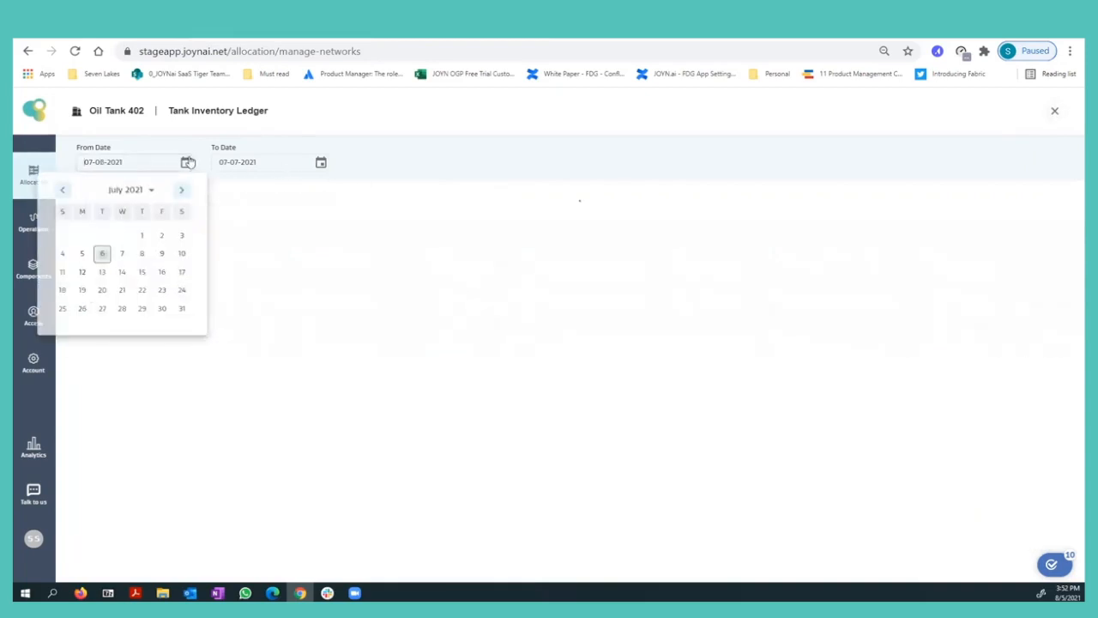
{"action": "left_click", "coordinate": [245, 162]}
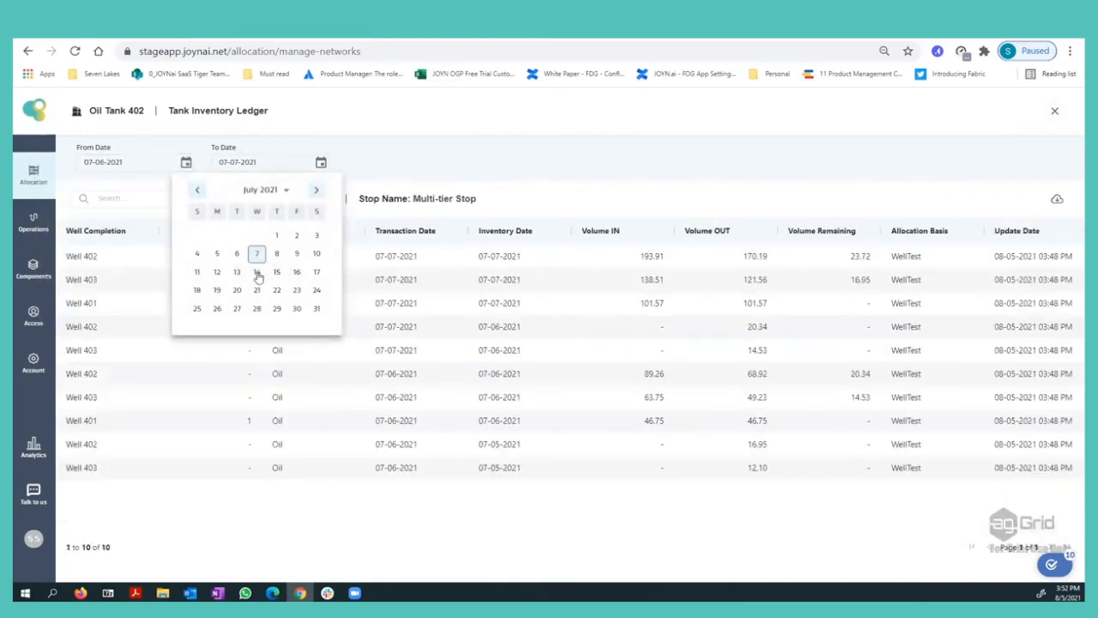
{"action": "left_click", "coordinate": [257, 272]}
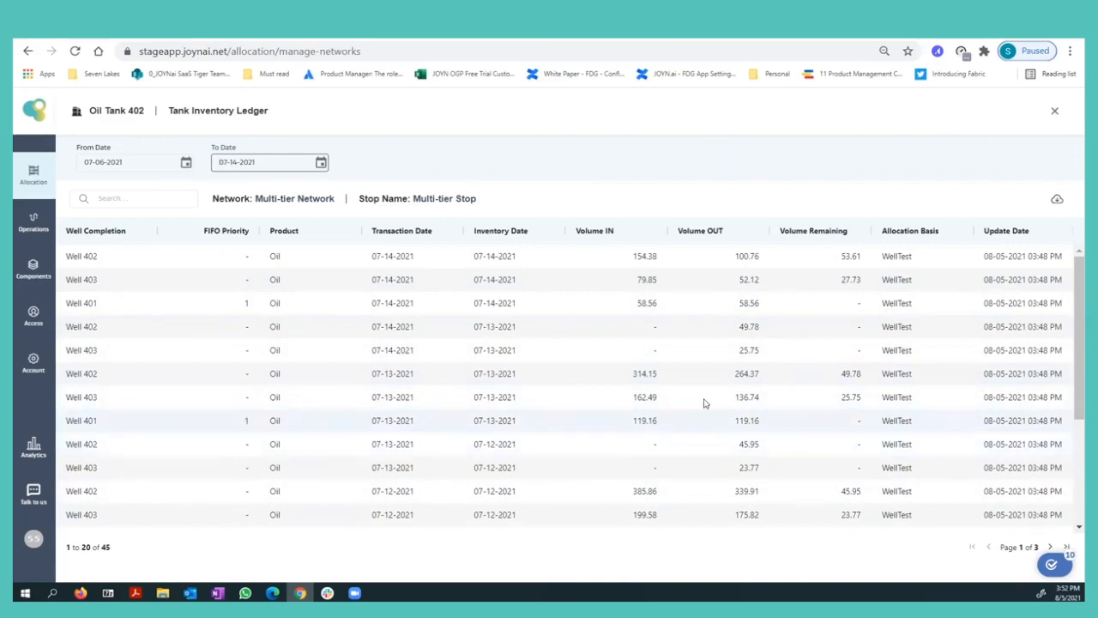
Compare FIFO priority and volumes per well in Oil Tank 402's ledger, then close the ledger and the network inventory.
{"action": "scroll", "coordinate": [698, 399], "scroll_direction": "down", "scroll_amount": 2}
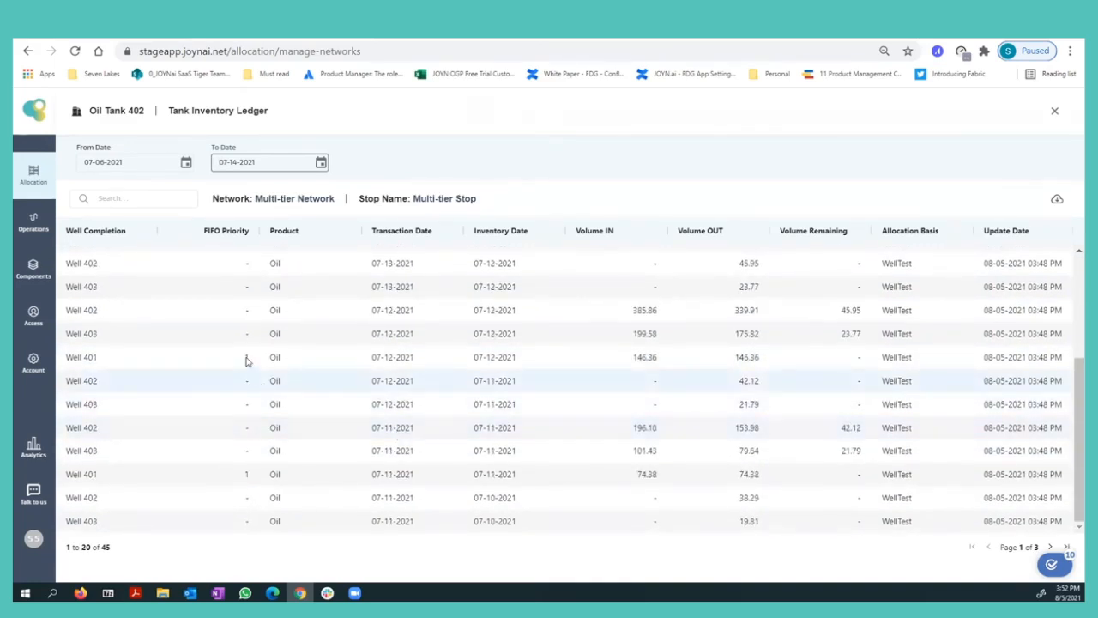
{"action": "scroll", "coordinate": [245, 424], "scroll_direction": "up", "scroll_amount": 3}
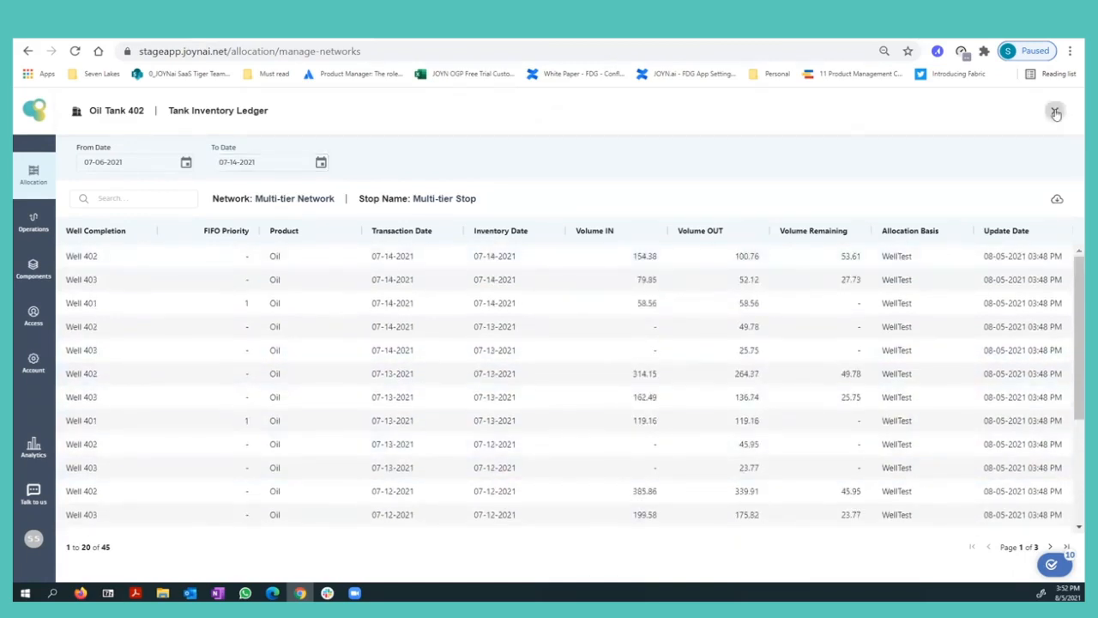
{"action": "left_click", "coordinate": [1056, 114]}
{"action": "left_click", "coordinate": [1056, 113]}
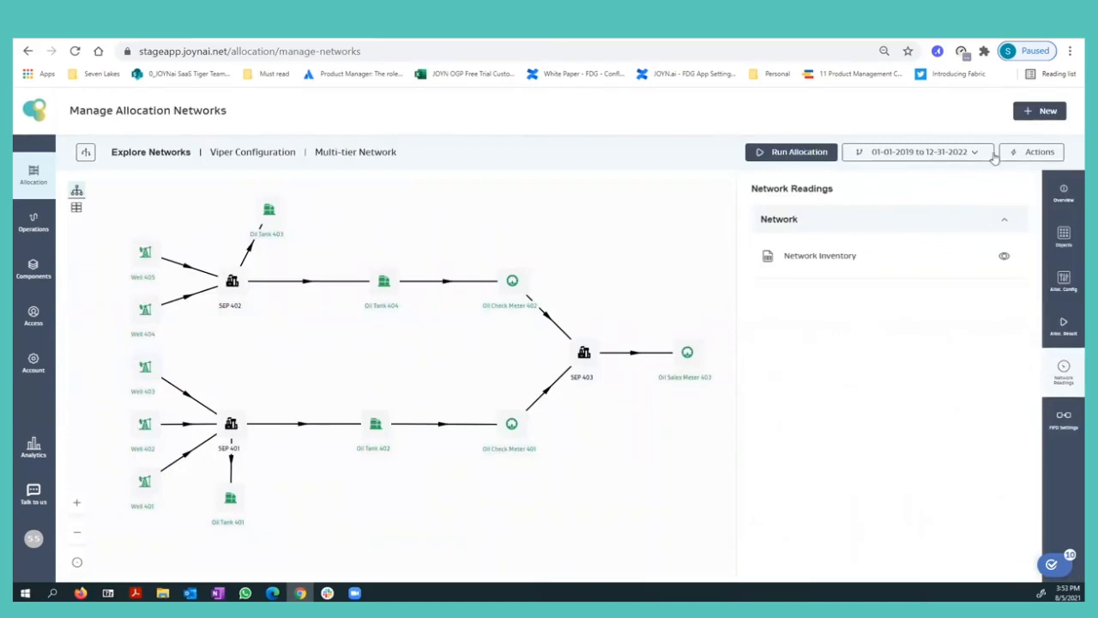
Open the Multi-tier Network for editing to view its FIFO settings, then discard the edit.
{"action": "left_click", "coordinate": [1033, 156]}
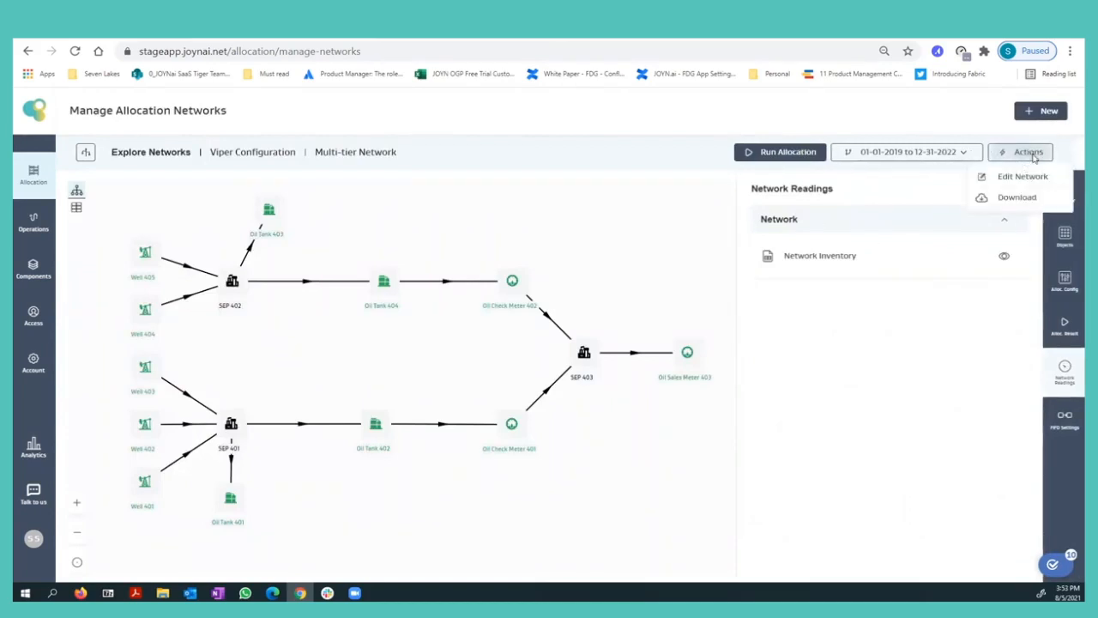
{"action": "left_click", "coordinate": [1008, 177]}
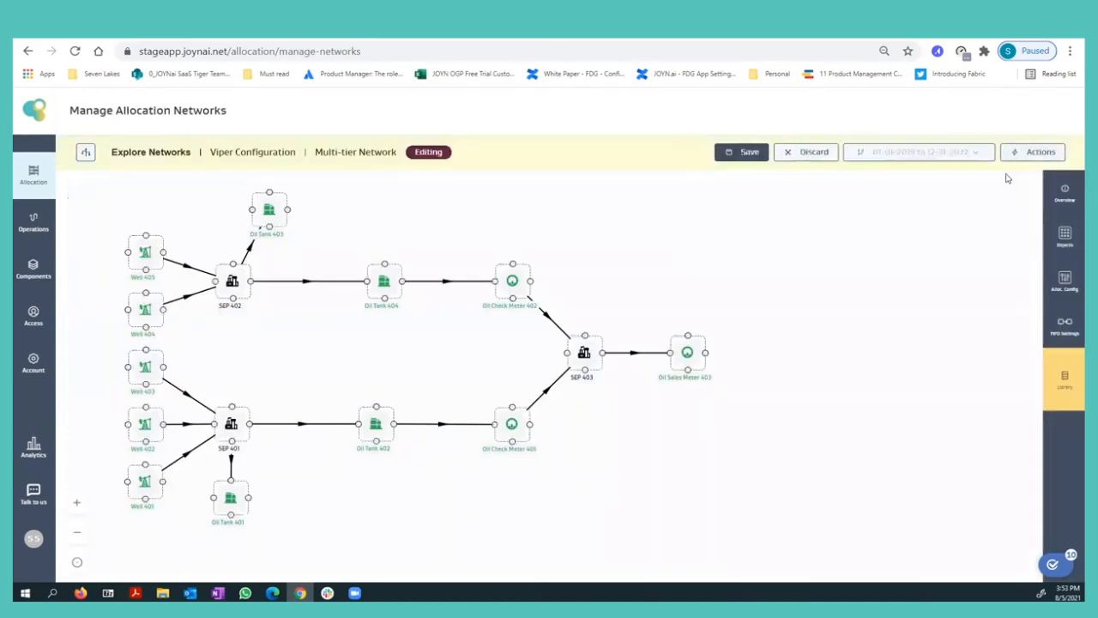
{"action": "left_click", "coordinate": [1065, 326]}
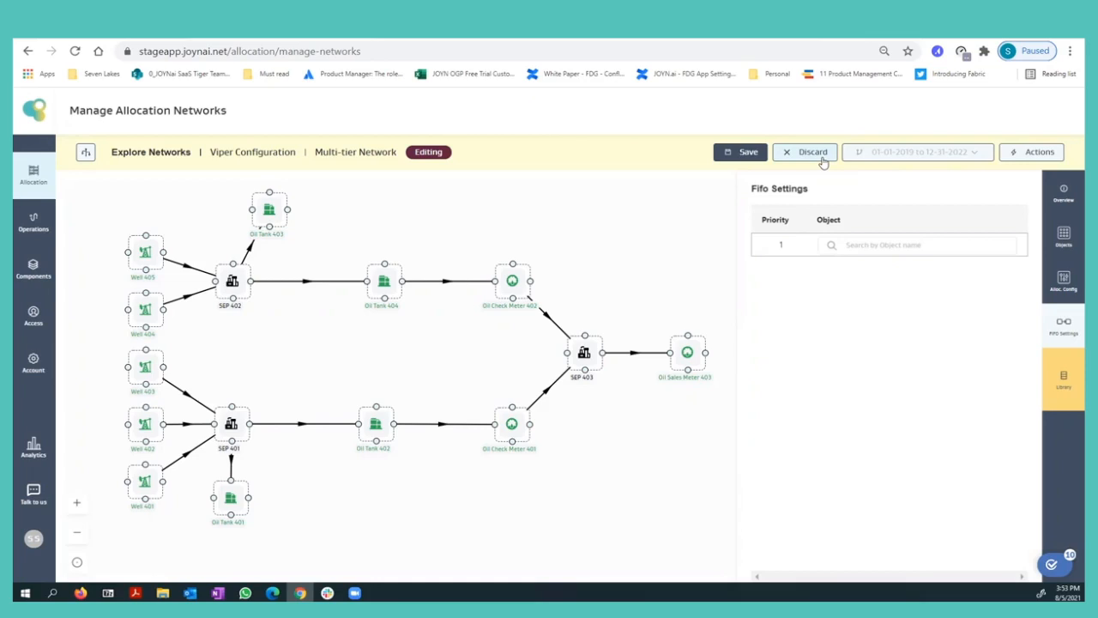
{"action": "left_click", "coordinate": [820, 158]}
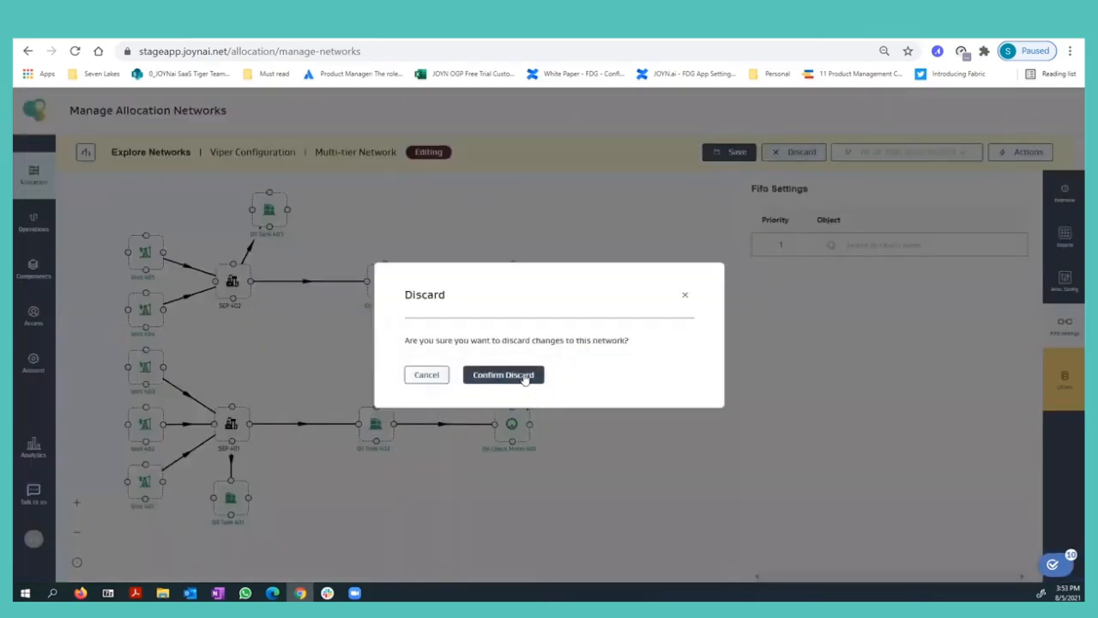
{"action": "left_click", "coordinate": [434, 374]}
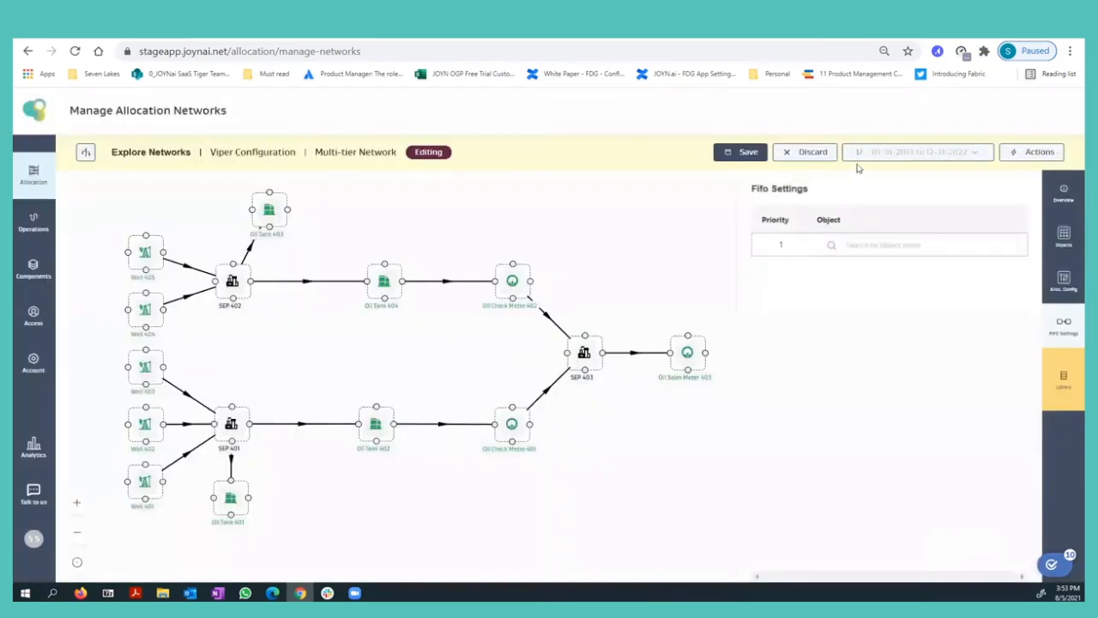
{"action": "left_click", "coordinate": [799, 154]}
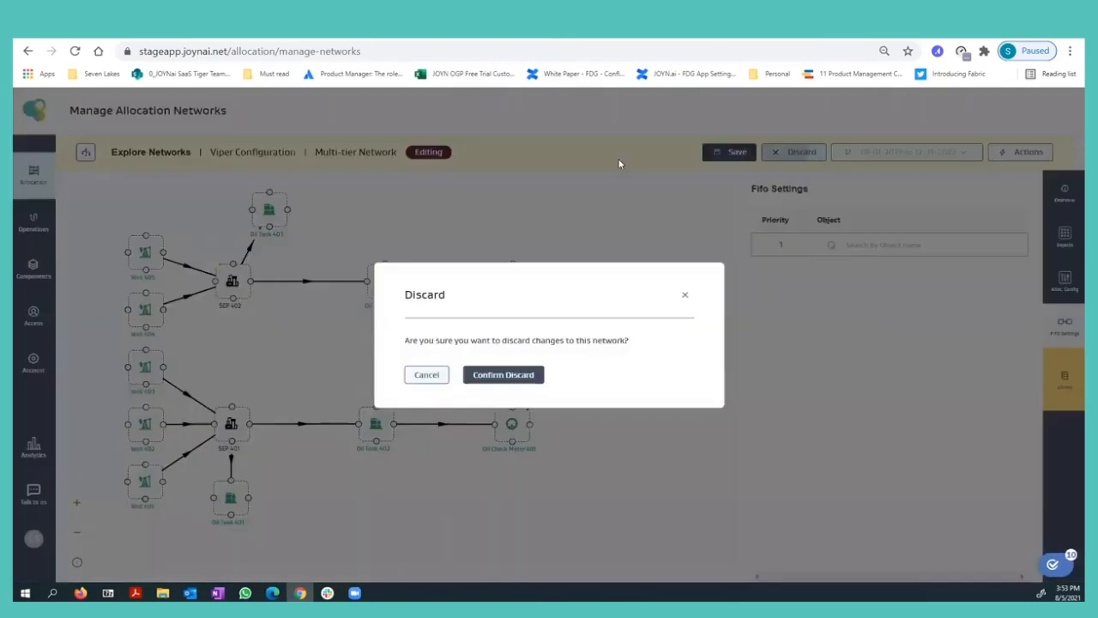
{"action": "left_click", "coordinate": [492, 375]}
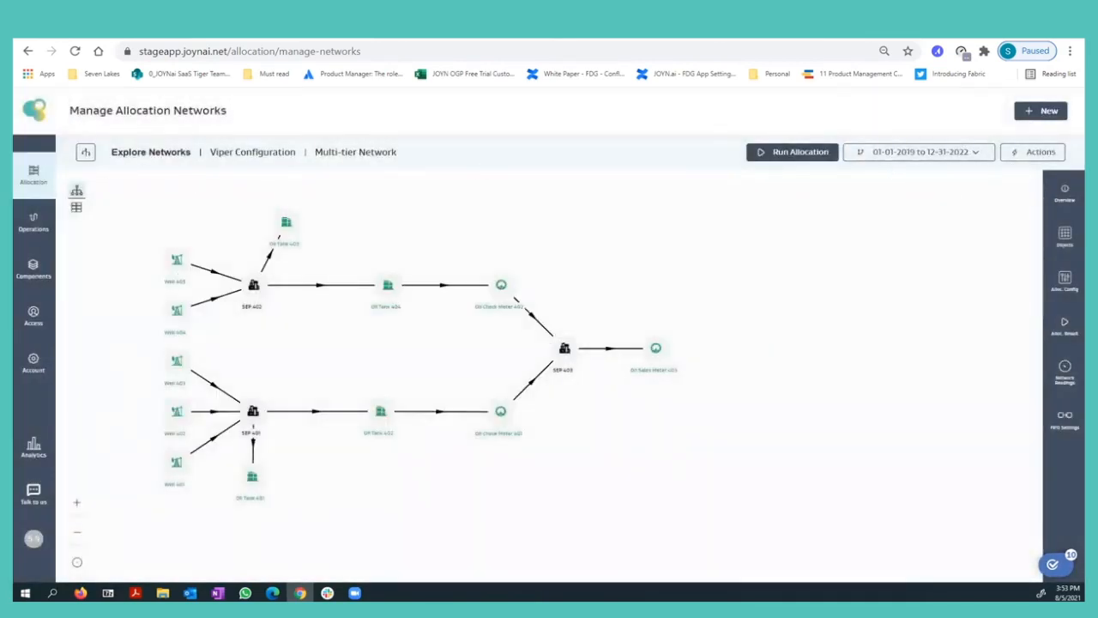
Reopen the Multi-tier Network from Viper Configuration and display its FIFO settings.
{"action": "left_click", "coordinate": [1064, 326]}
{"action": "left_click", "coordinate": [1061, 421]}
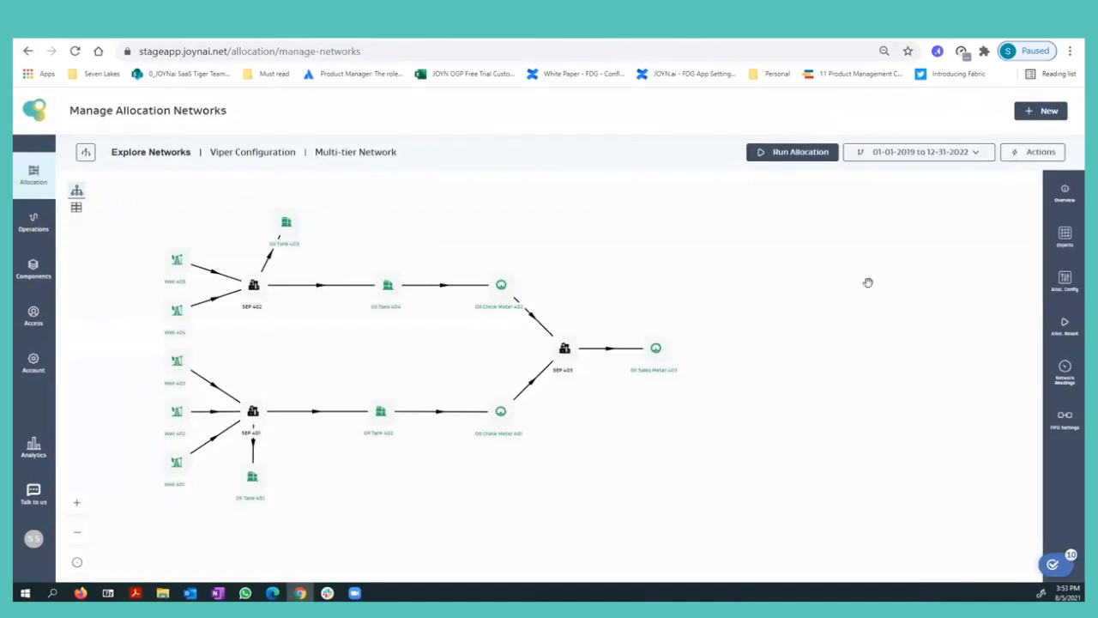
{"action": "left_click", "coordinate": [243, 153]}
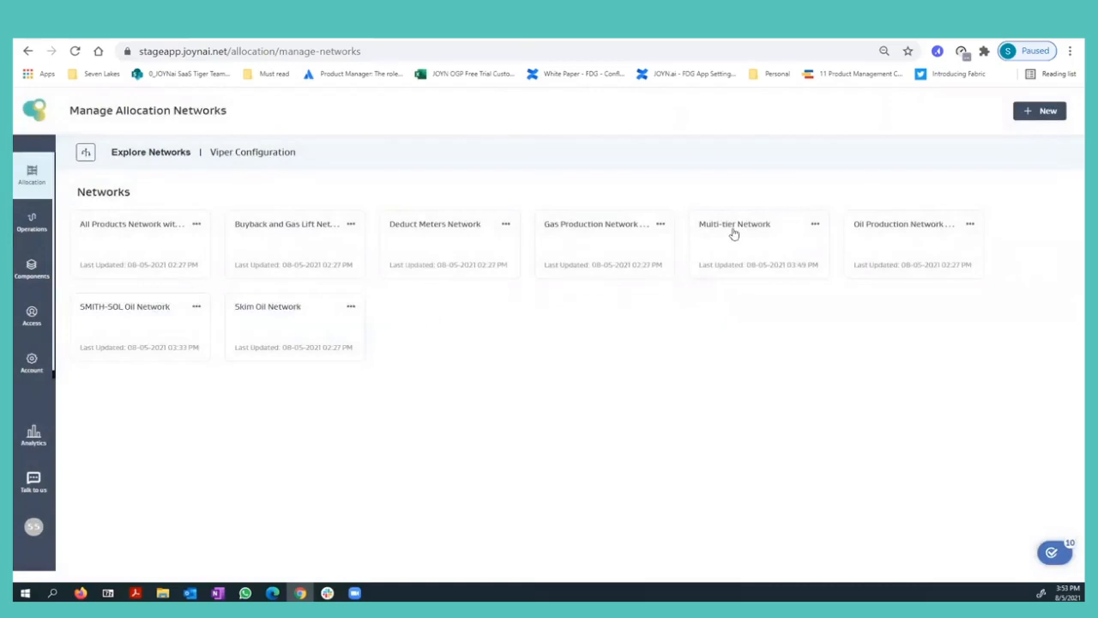
{"action": "left_click", "coordinate": [734, 230]}
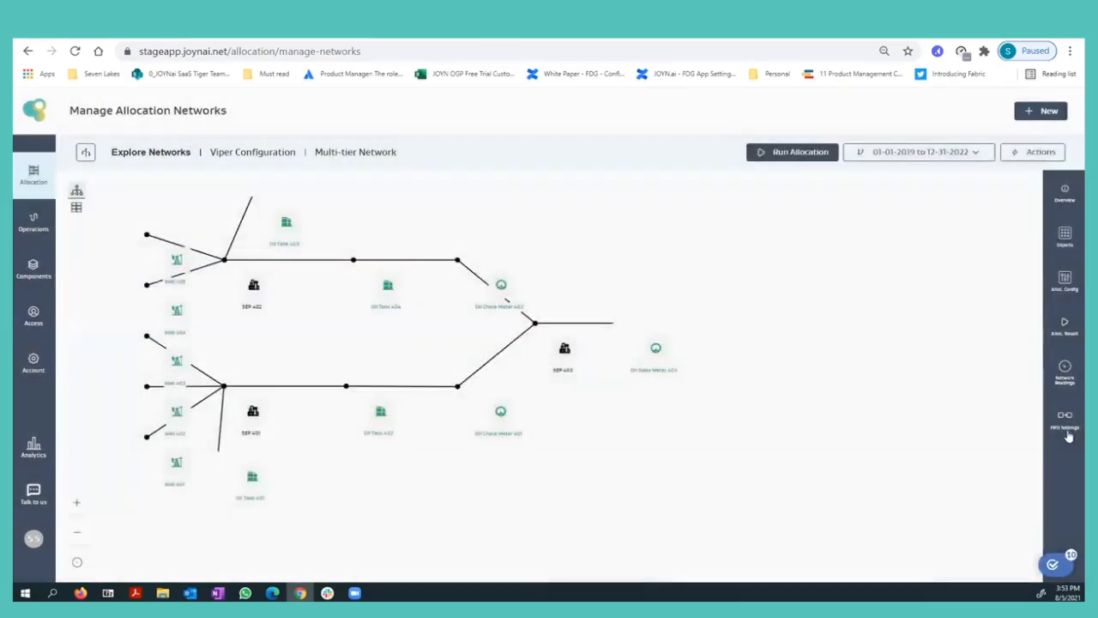
{"action": "left_click", "coordinate": [1068, 429]}
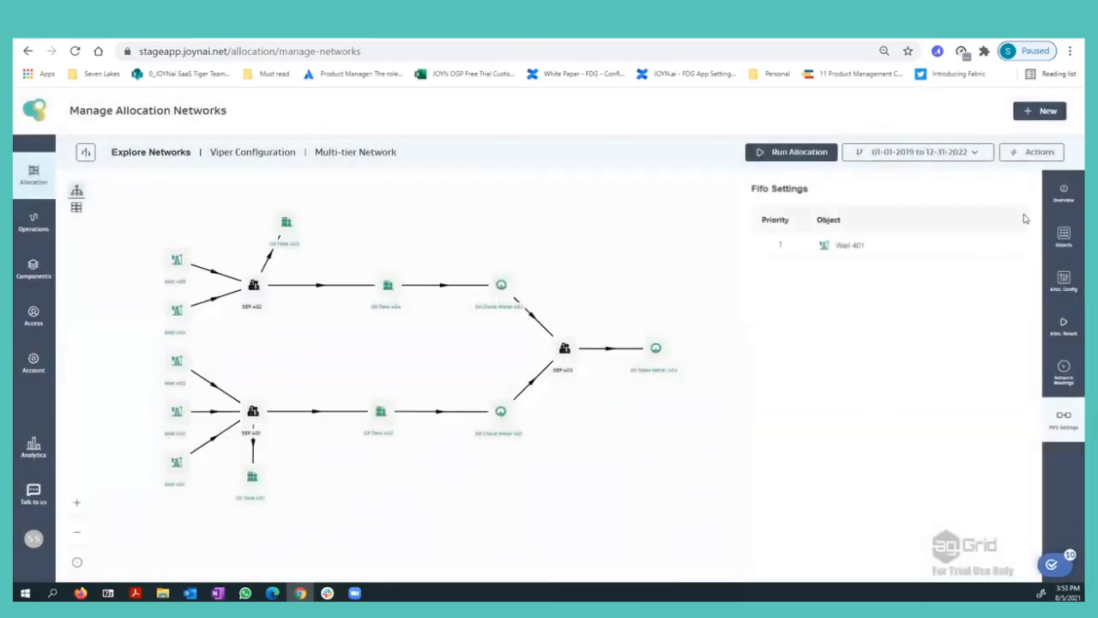
Edit the Multi-tier Network's FIFO settings, adding Well 402 as priority 2 and Well 404 as priority 3.
{"action": "left_click", "coordinate": [1045, 152]}
{"action": "left_click", "coordinate": [1040, 176]}
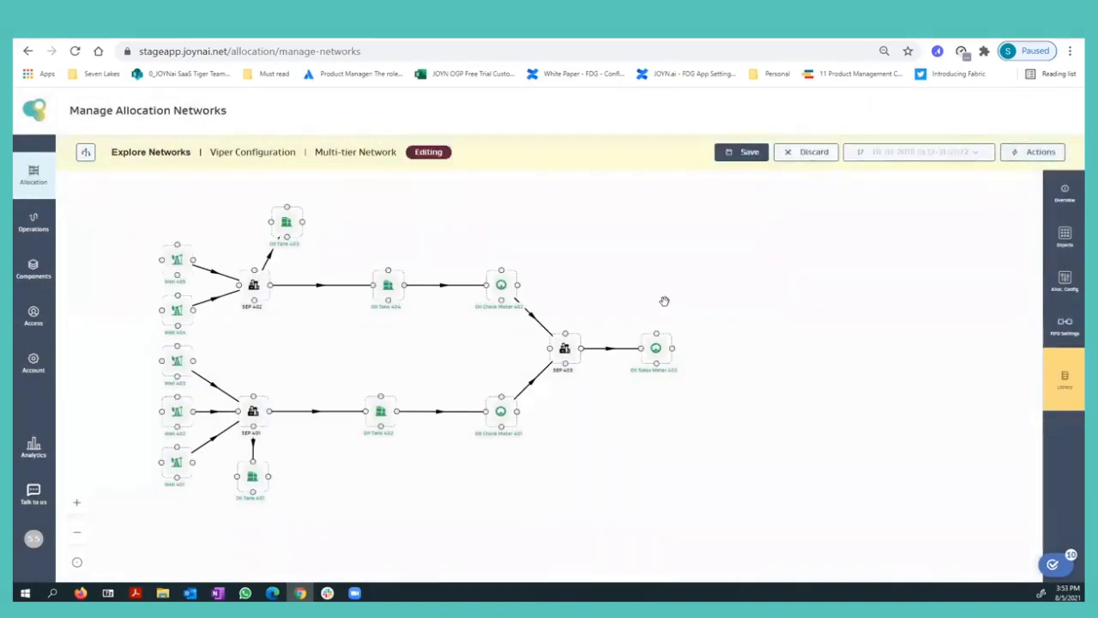
{"action": "left_click", "coordinate": [1063, 326]}
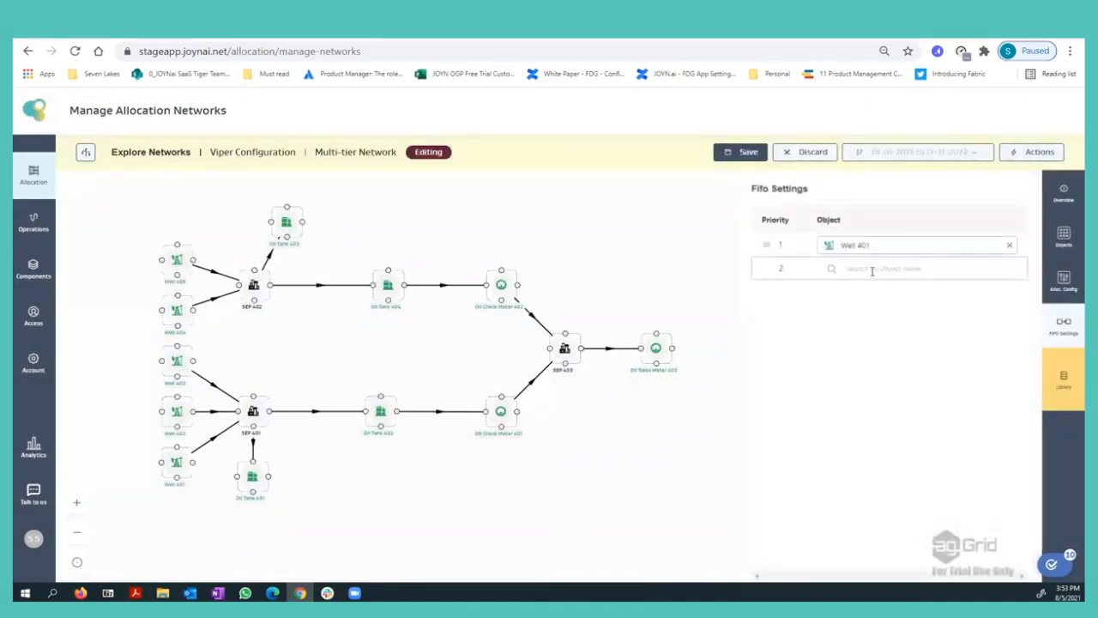
{"action": "left_click", "coordinate": [884, 269]}
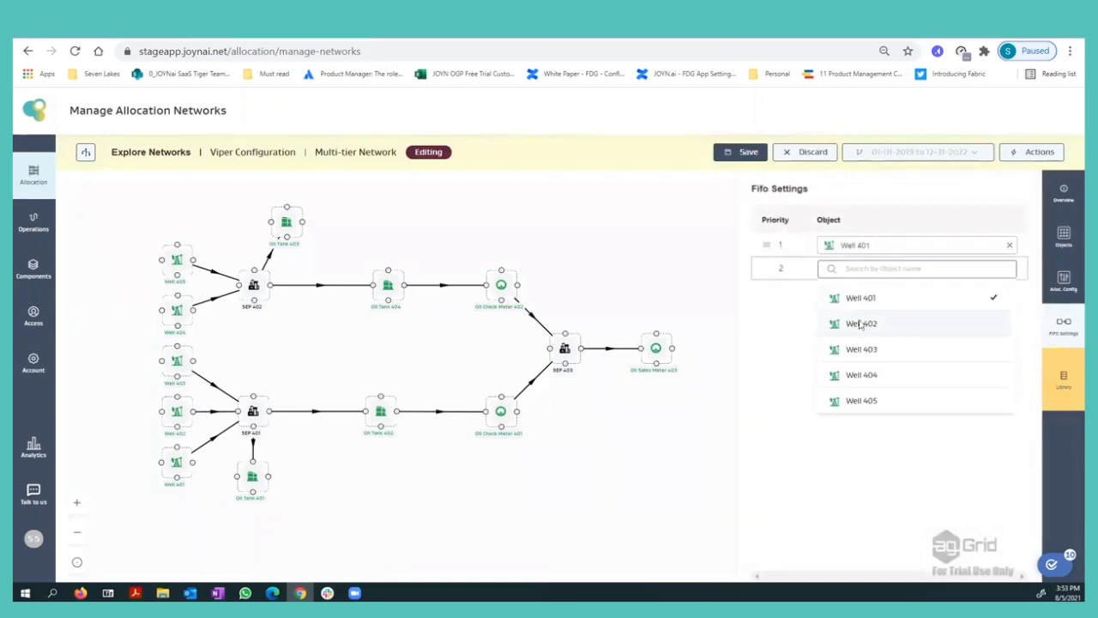
{"action": "left_click", "coordinate": [860, 323]}
{"action": "left_click", "coordinate": [851, 292]}
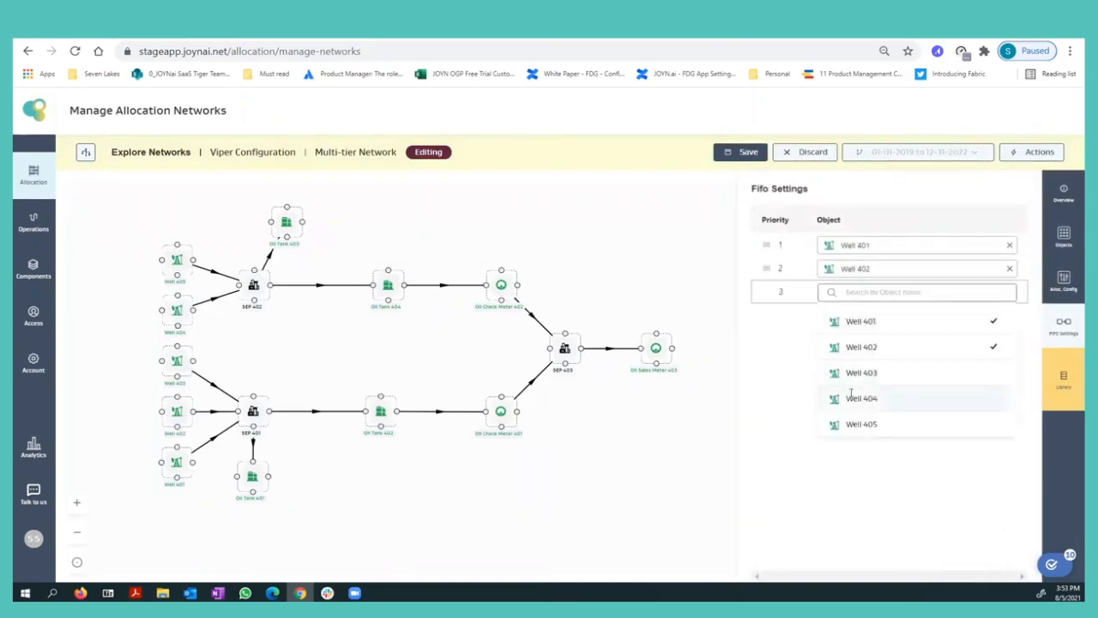
{"action": "left_click", "coordinate": [860, 397]}
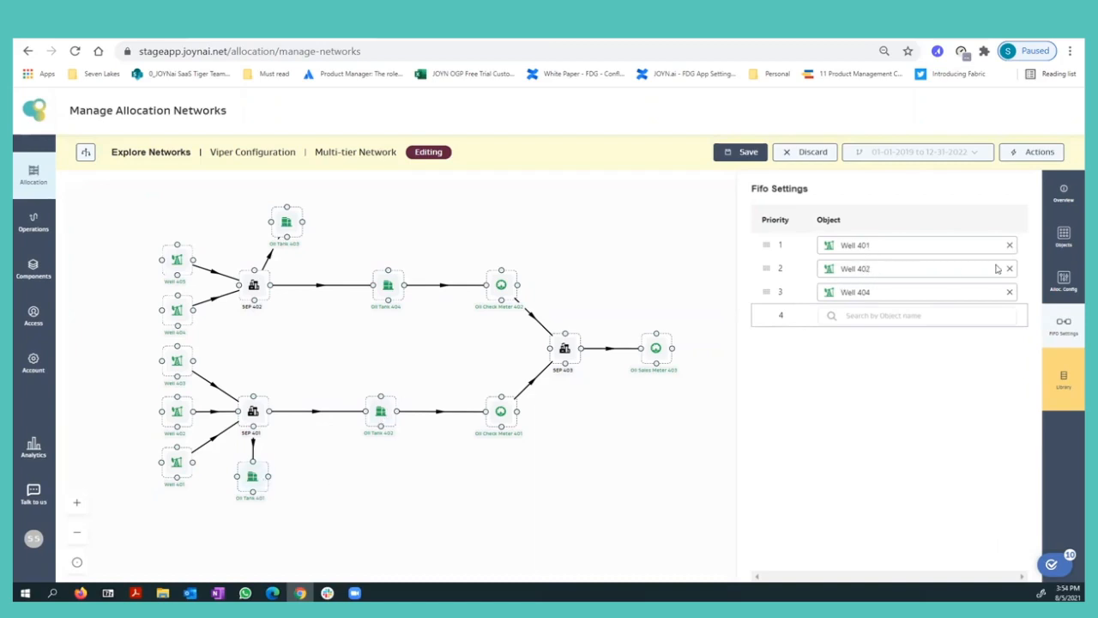
Save the edited FIFO settings of the Multi-tier Network.
{"action": "left_click", "coordinate": [740, 157]}
{"action": "left_click", "coordinate": [743, 154]}
{"action": "left_click", "coordinate": [745, 152]}
{"action": "left_click", "coordinate": [407, 315]}
{"action": "left_click", "coordinate": [380, 385]}
{"action": "left_click", "coordinate": [380, 389]}
{"action": "left_click", "coordinate": [400, 440]}
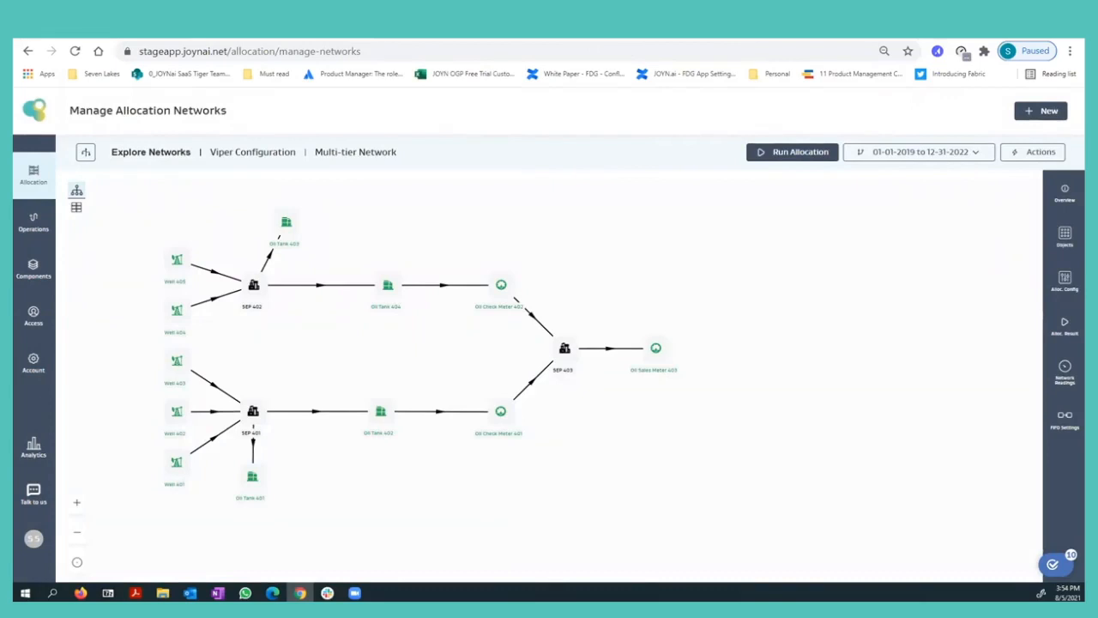
Run an adhoc monthly allocation for 2021-07 with product Oil on the Multi-tier Network, then close the run form.
{"action": "left_click", "coordinate": [429, 36]}
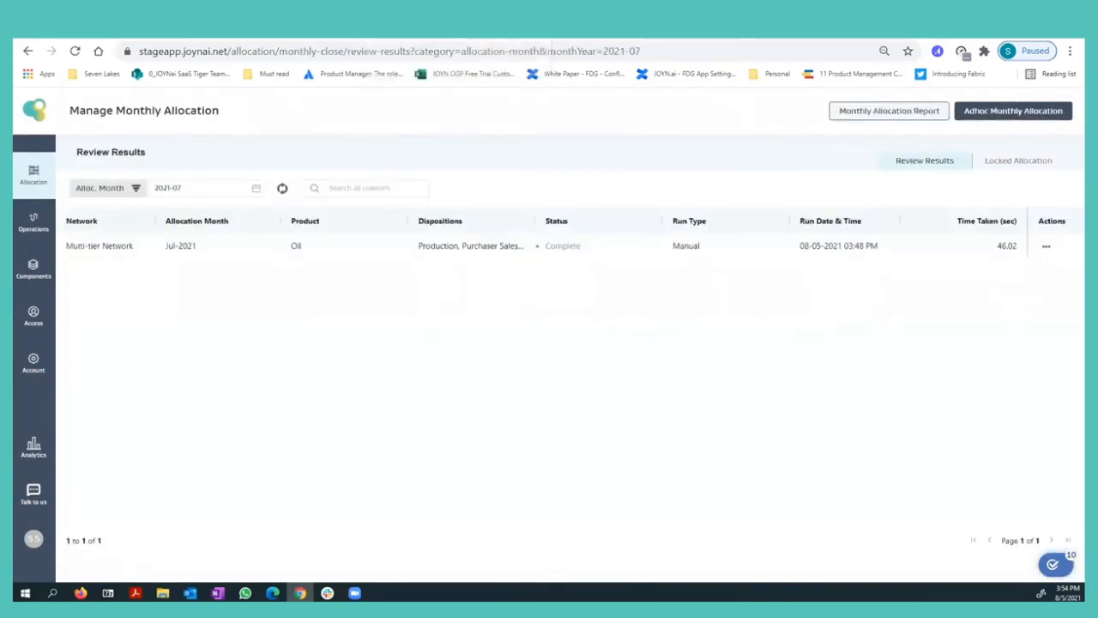
{"action": "left_click", "coordinate": [977, 114]}
{"action": "left_click", "coordinate": [114, 303]}
{"action": "left_click", "coordinate": [262, 205]}
{"action": "left_click", "coordinate": [245, 263]}
{"action": "left_click", "coordinate": [86, 297]}
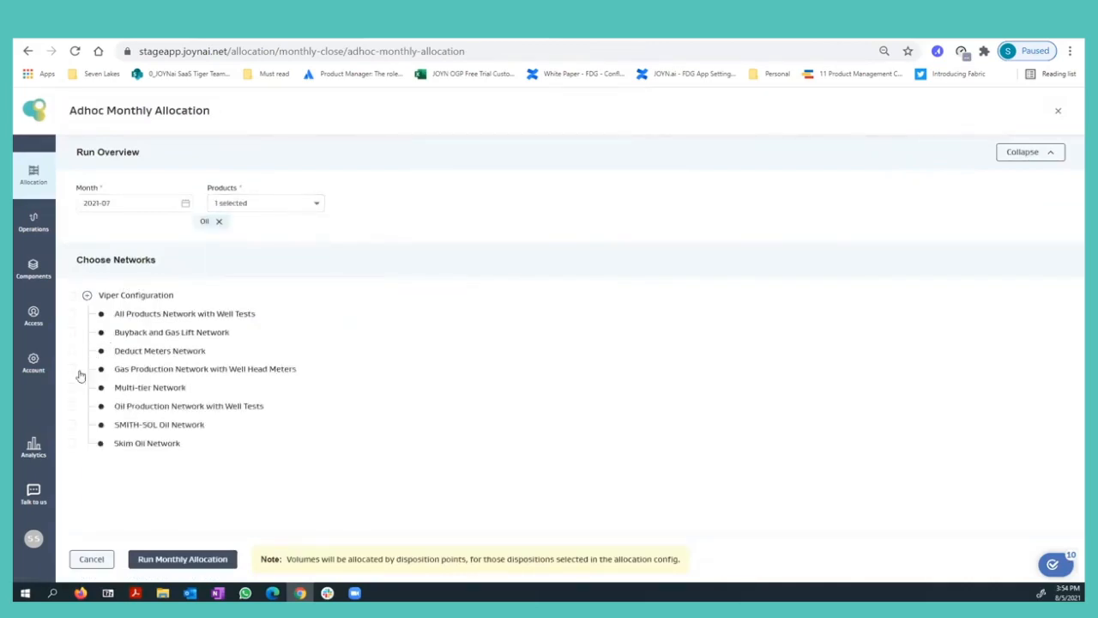
{"action": "left_click", "coordinate": [71, 387]}
{"action": "left_click", "coordinate": [194, 560]}
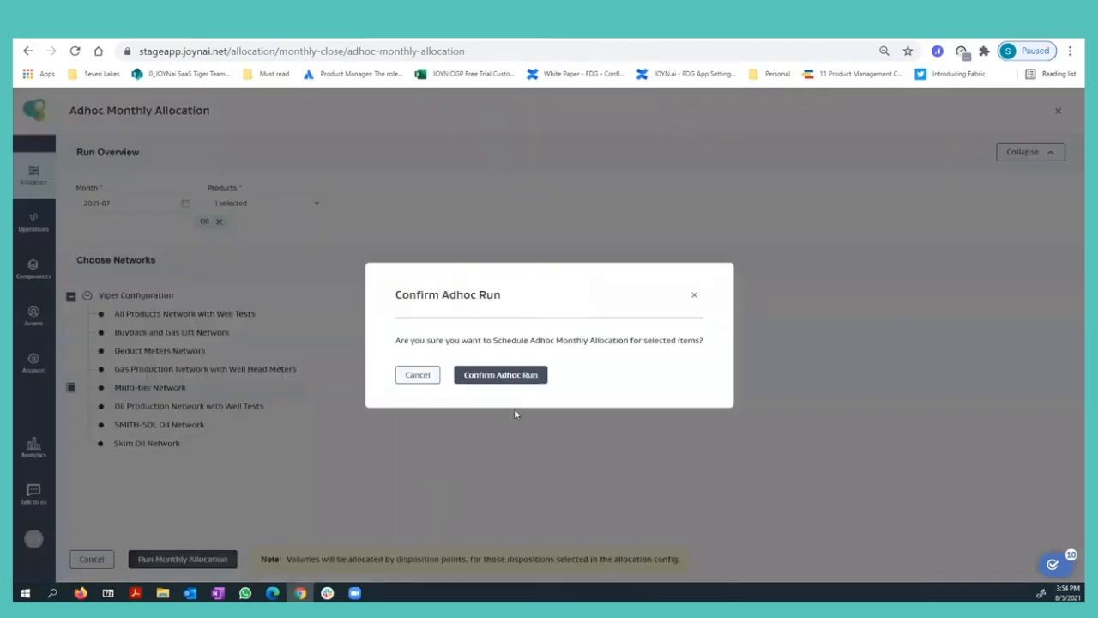
{"action": "left_click", "coordinate": [526, 377]}
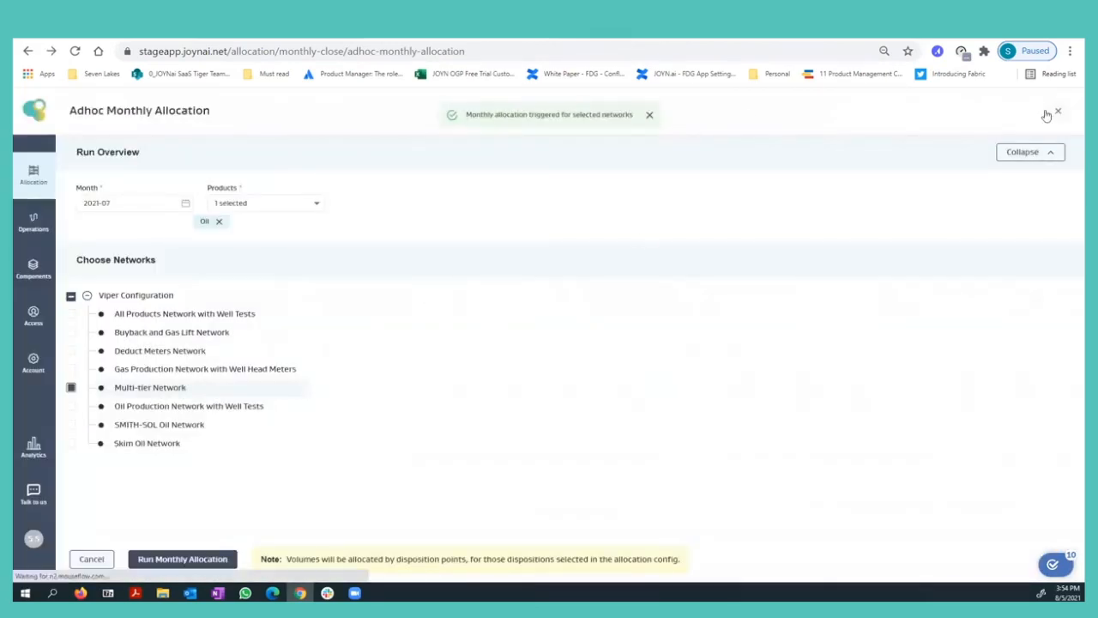
{"action": "left_click", "coordinate": [1055, 112]}
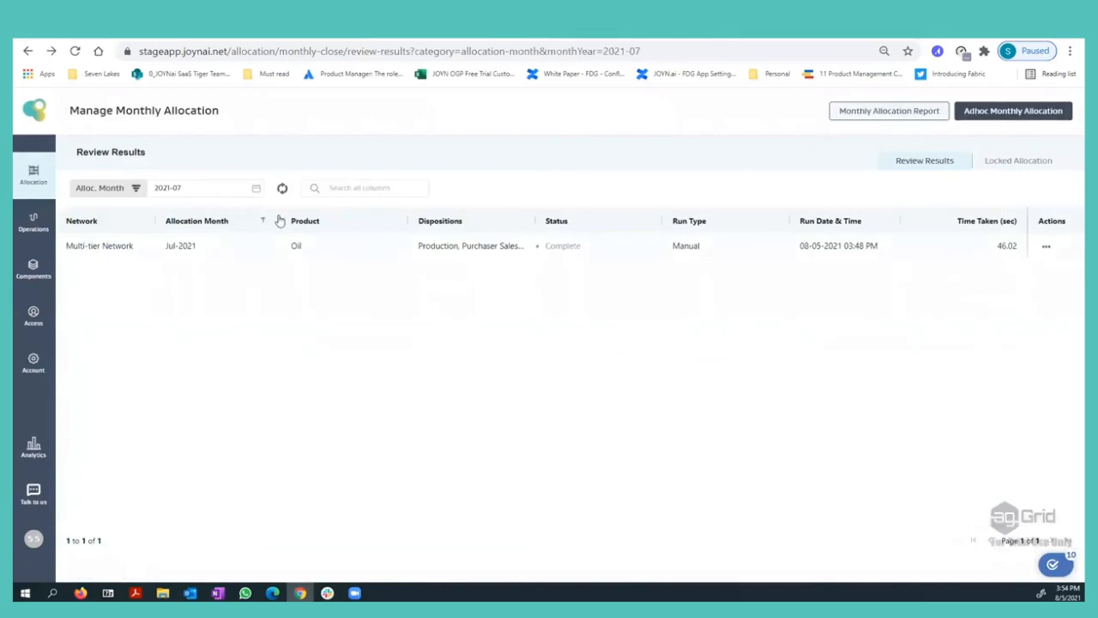
Refresh the 2021-07 monthly allocation review results to look for the new run.
{"action": "left_click", "coordinate": [282, 188]}
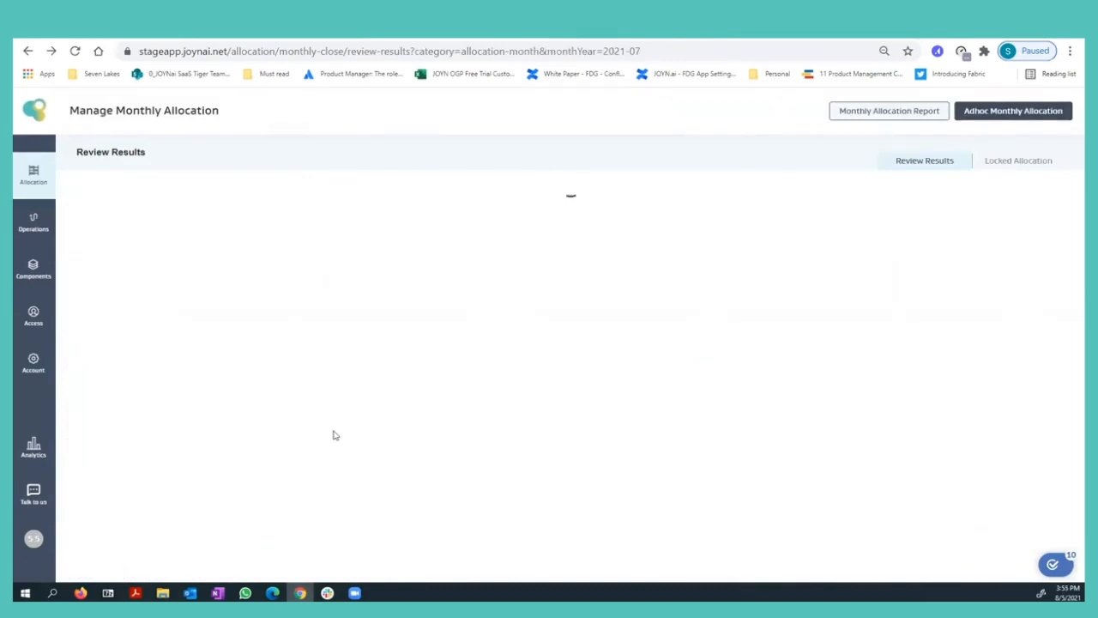
{"action": "left_click", "coordinate": [219, 184]}
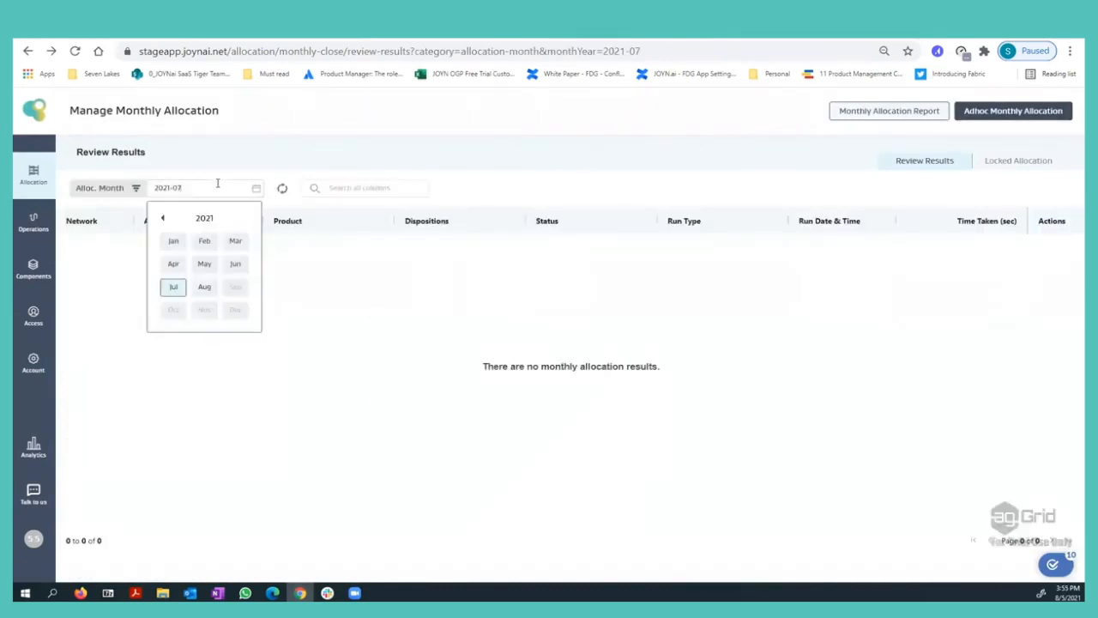
{"action": "left_click", "coordinate": [282, 188]}
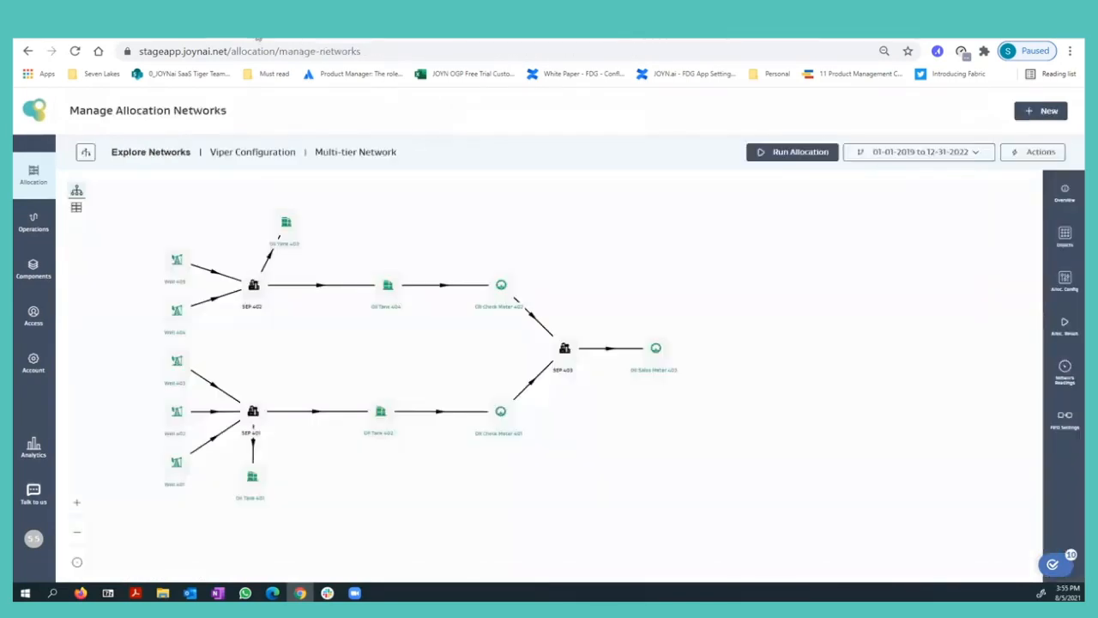
Check the Multi-tier Network's saved FIFO priorities and open the 07-30-2021 oil Production allocation results.
{"action": "left_click", "coordinate": [1062, 376]}
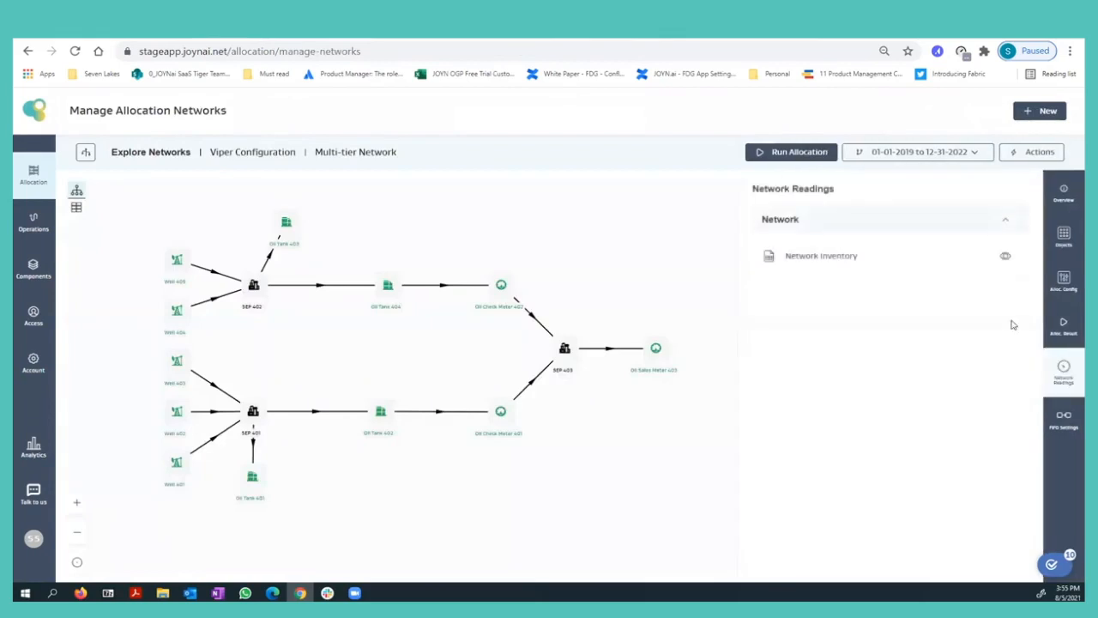
{"action": "left_click", "coordinate": [1054, 436]}
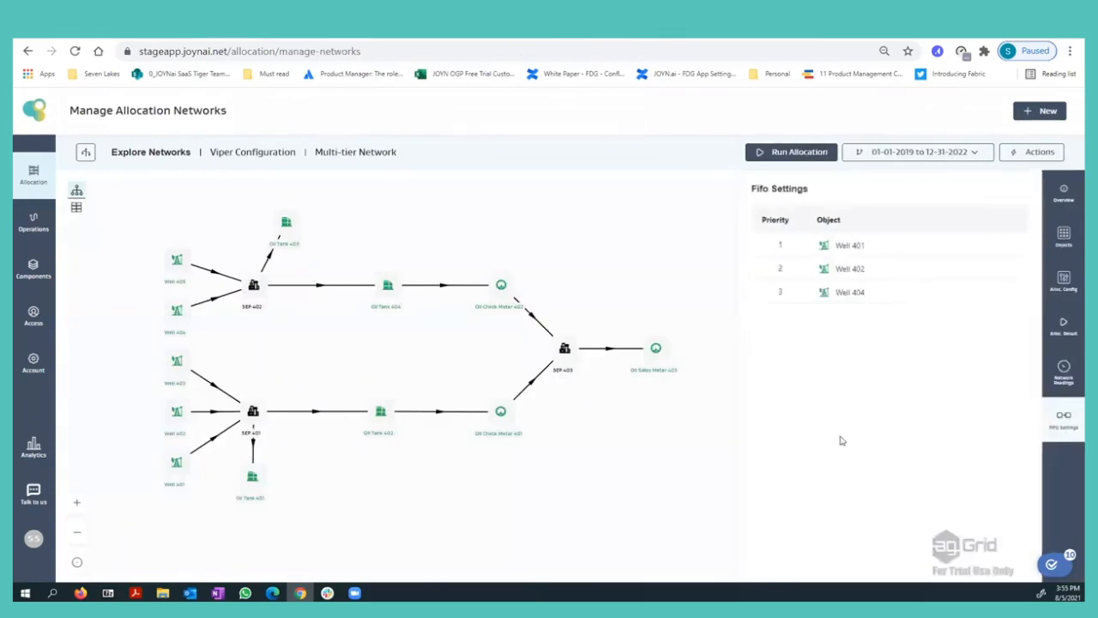
{"action": "left_click", "coordinate": [1062, 326]}
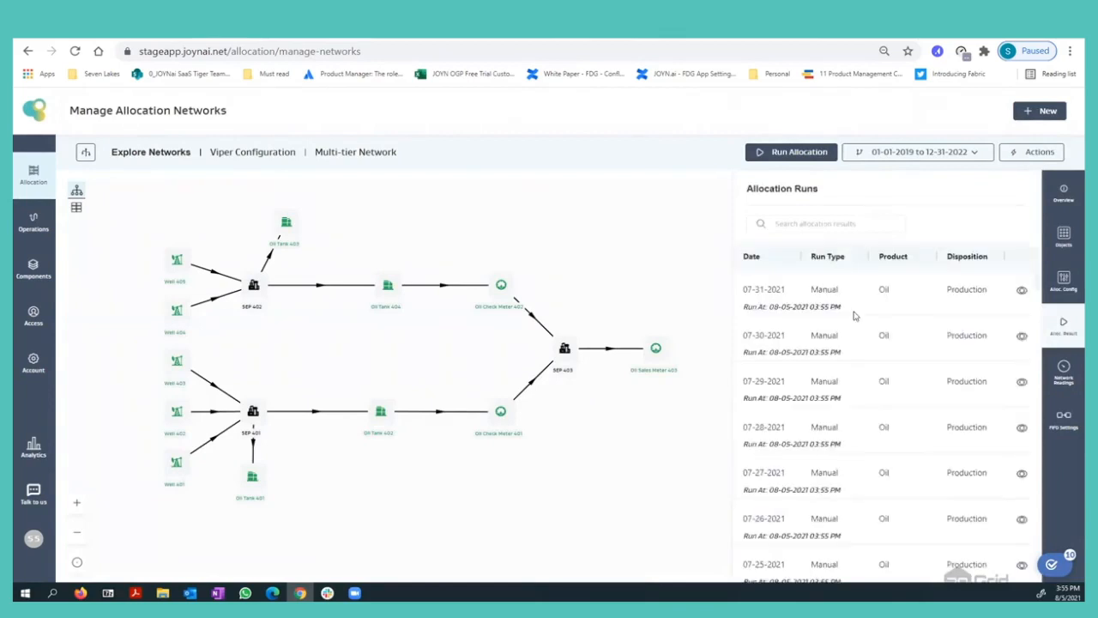
{"action": "left_click", "coordinate": [1022, 336]}
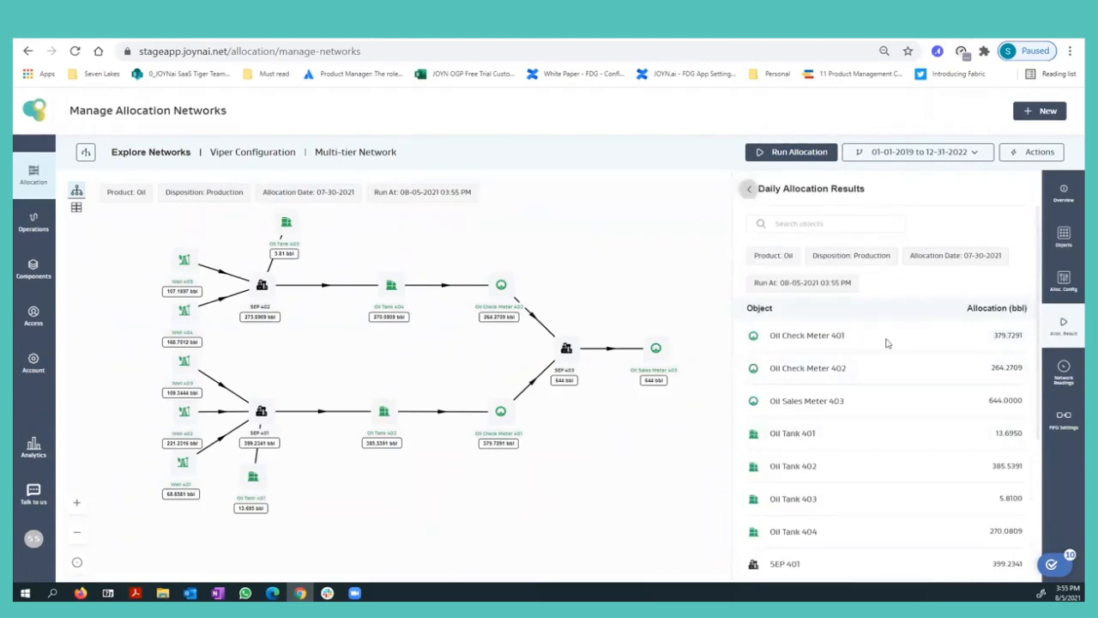
Return to the list of allocation runs and open the 07-18-2021 oil Sales allocation results.
{"action": "left_click", "coordinate": [749, 188]}
{"action": "scroll", "coordinate": [942, 391], "scroll_direction": "down", "scroll_amount": 8}
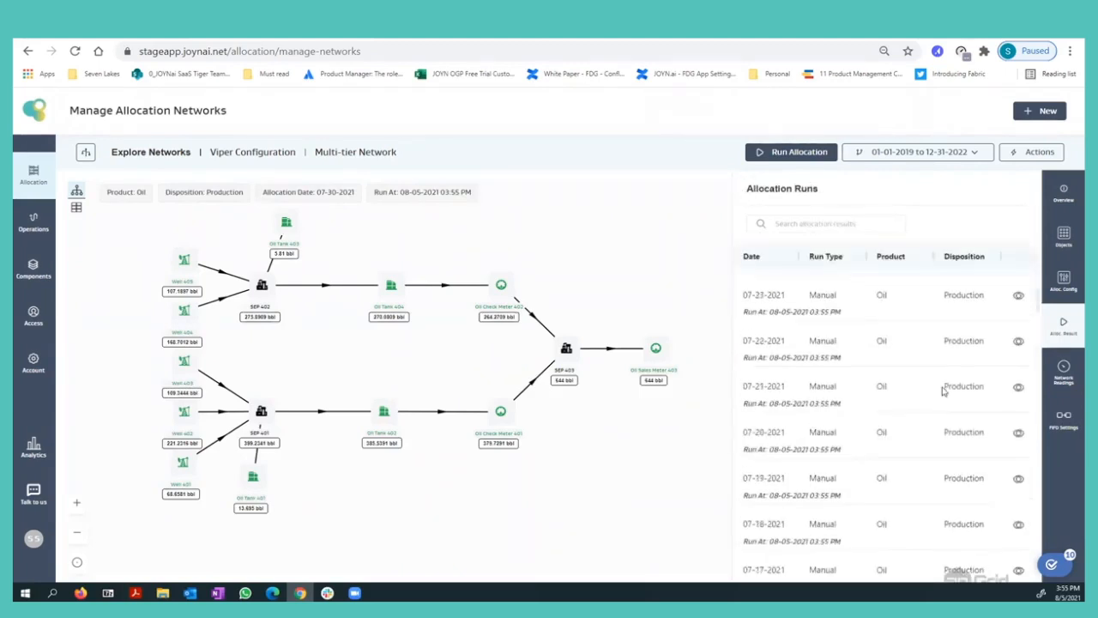
{"action": "scroll", "coordinate": [943, 391], "scroll_direction": "down", "scroll_amount": 15}
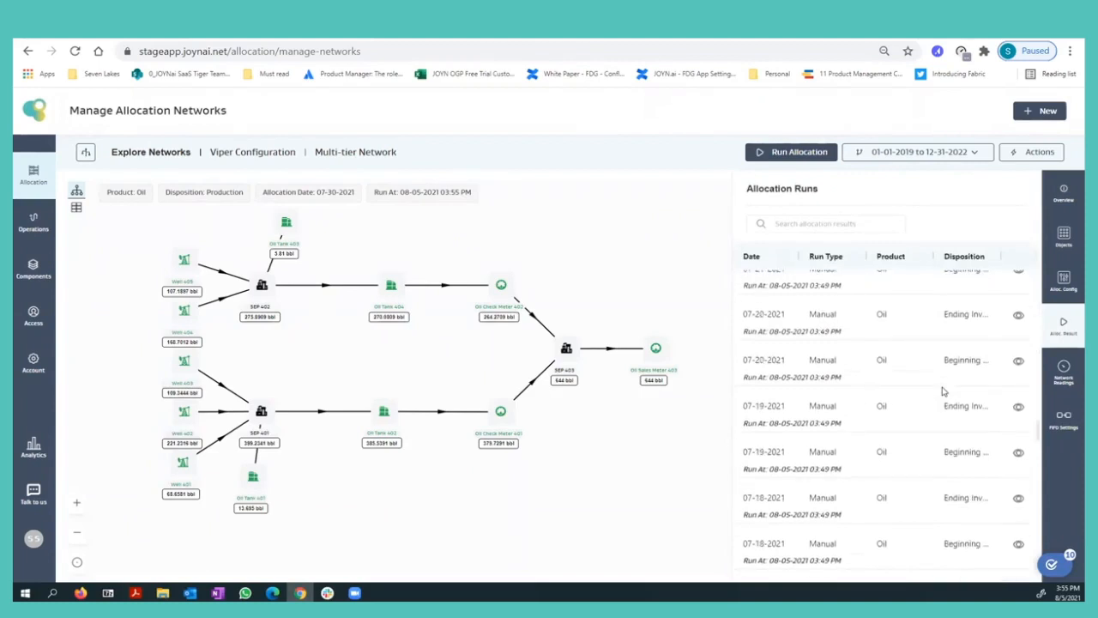
{"action": "scroll", "coordinate": [943, 391], "scroll_direction": "down", "scroll_amount": 10}
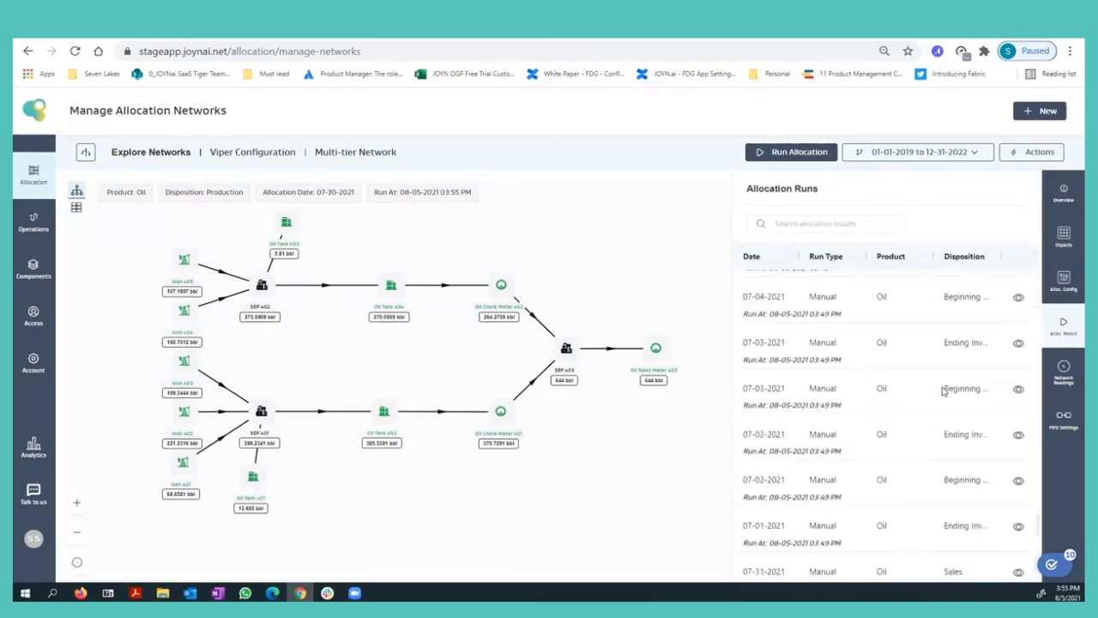
{"action": "scroll", "coordinate": [940, 389], "scroll_direction": "up", "scroll_amount": 20}
{"action": "left_click", "coordinate": [1018, 405]}
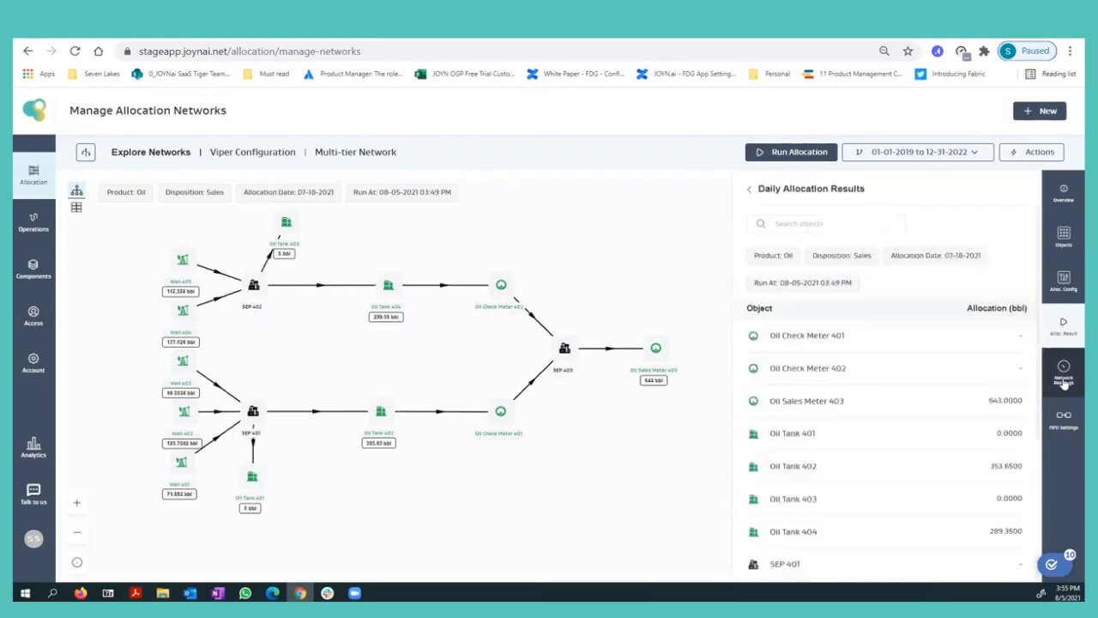
Compare the 07-18-2021 Sales allocations per tank and well with the network's FIFO priorities.
{"action": "left_click", "coordinate": [1064, 378]}
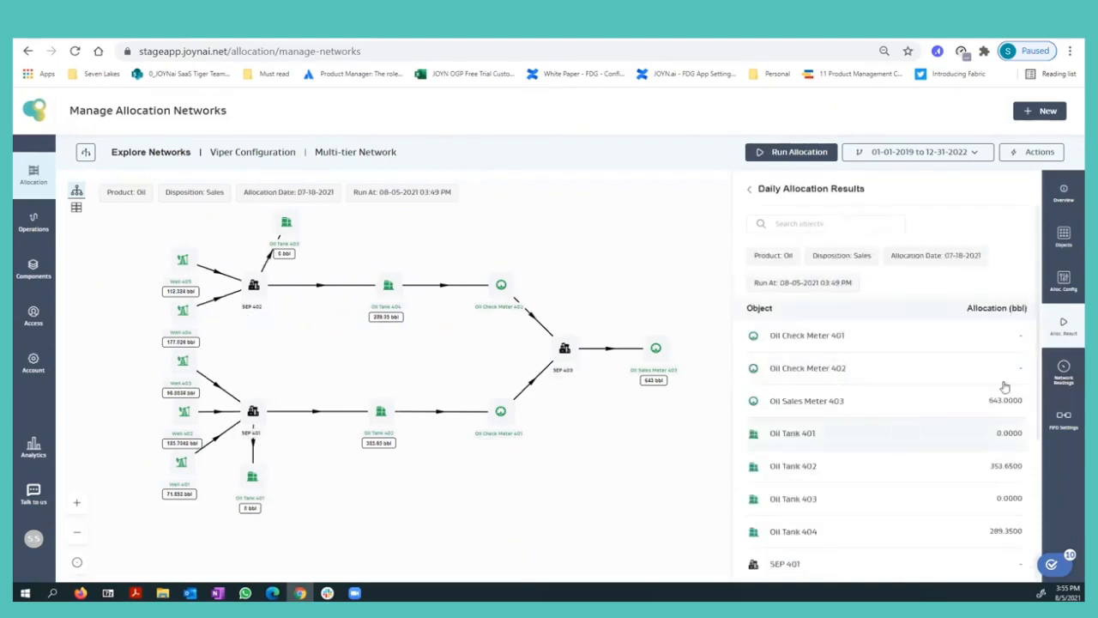
{"action": "left_click", "coordinate": [1068, 336]}
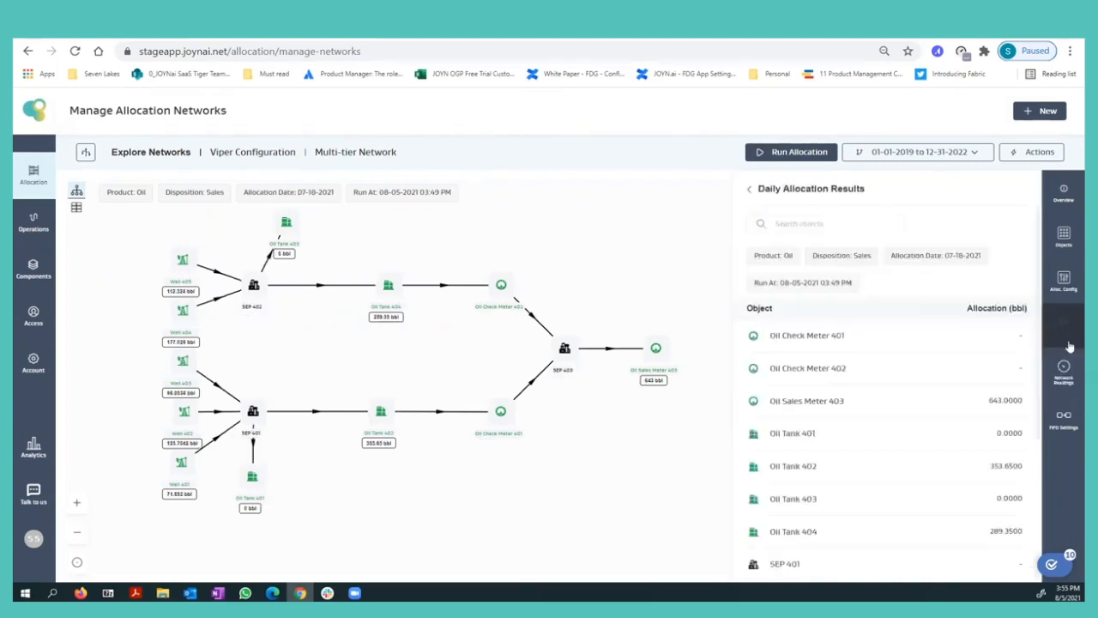
{"action": "left_click", "coordinate": [1062, 420]}
{"action": "left_click", "coordinate": [1058, 341]}
{"action": "scroll", "coordinate": [797, 406], "scroll_direction": "down", "scroll_amount": 3}
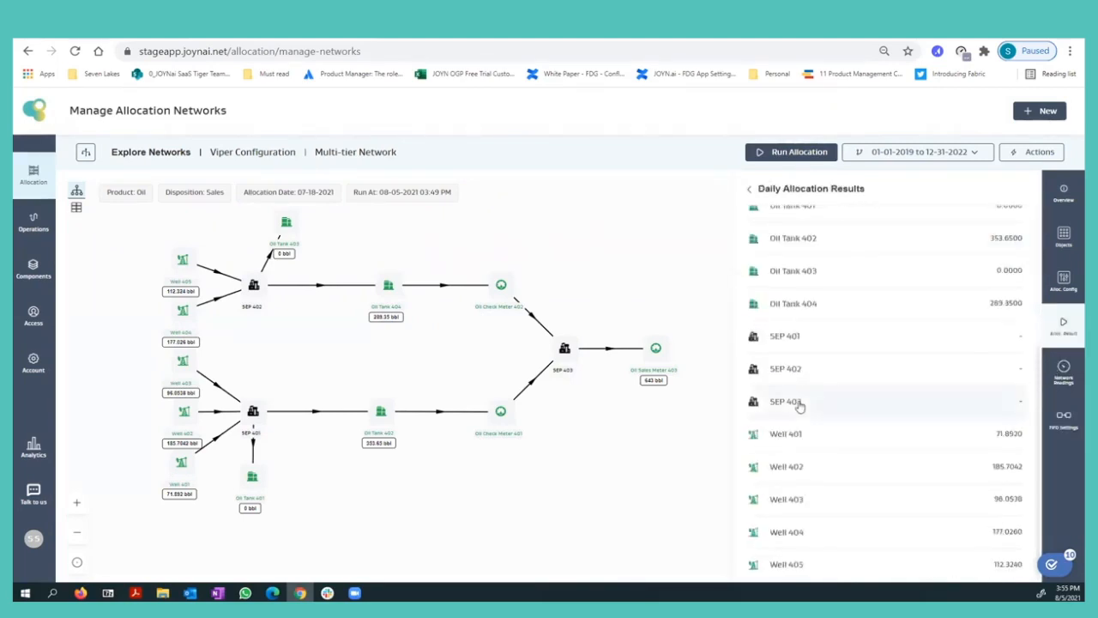
{"action": "scroll", "coordinate": [798, 404], "scroll_direction": "up", "scroll_amount": 3}
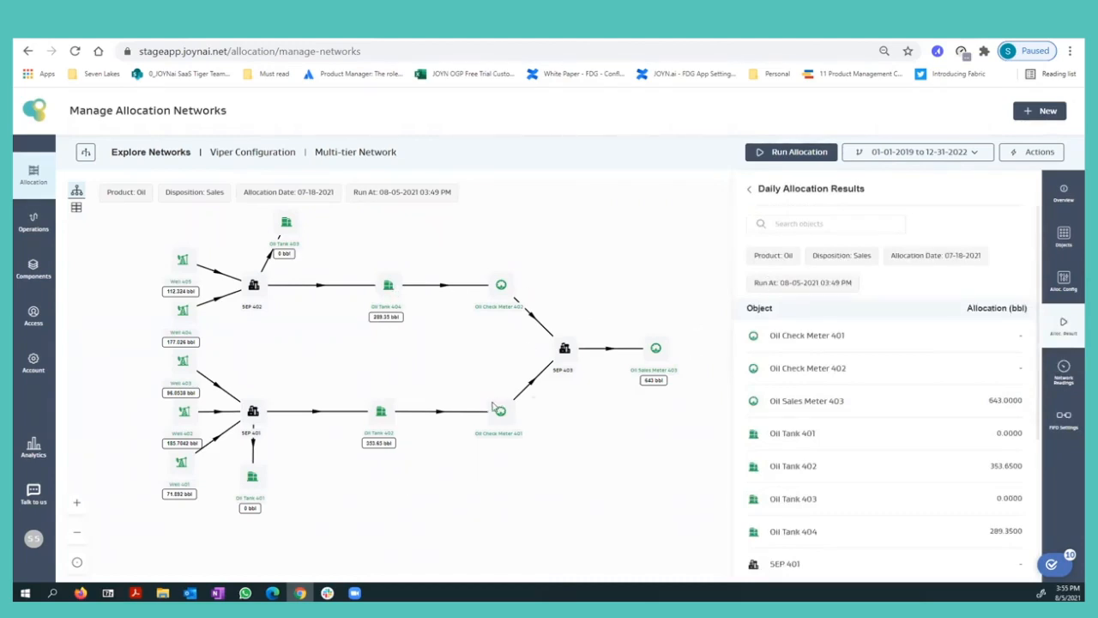
{"action": "left_click", "coordinate": [1062, 420]}
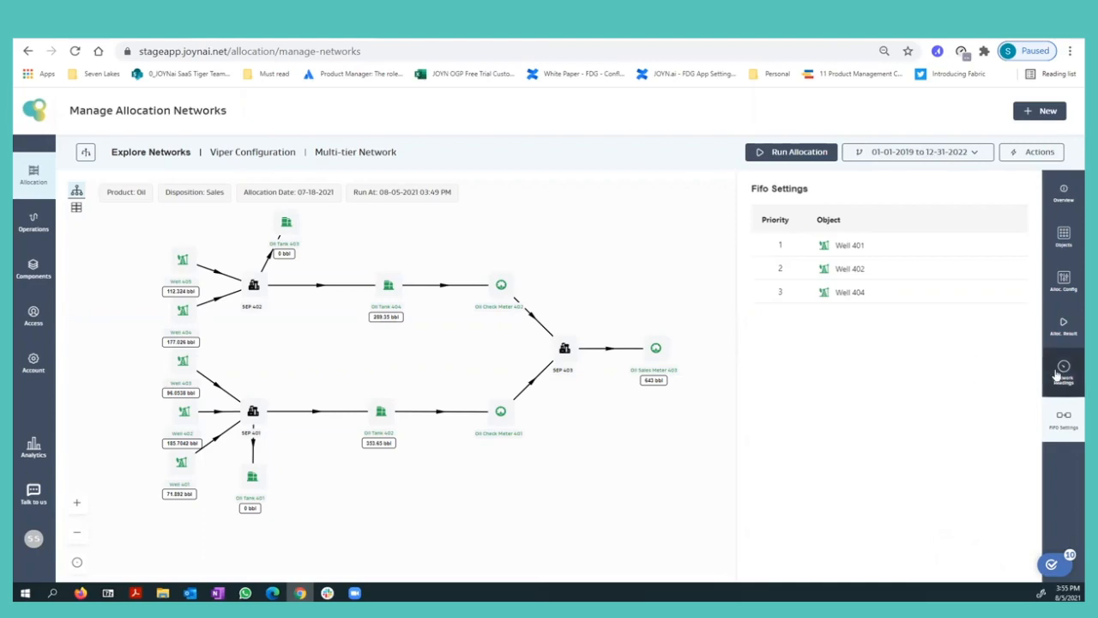
{"action": "left_click", "coordinate": [1063, 326]}
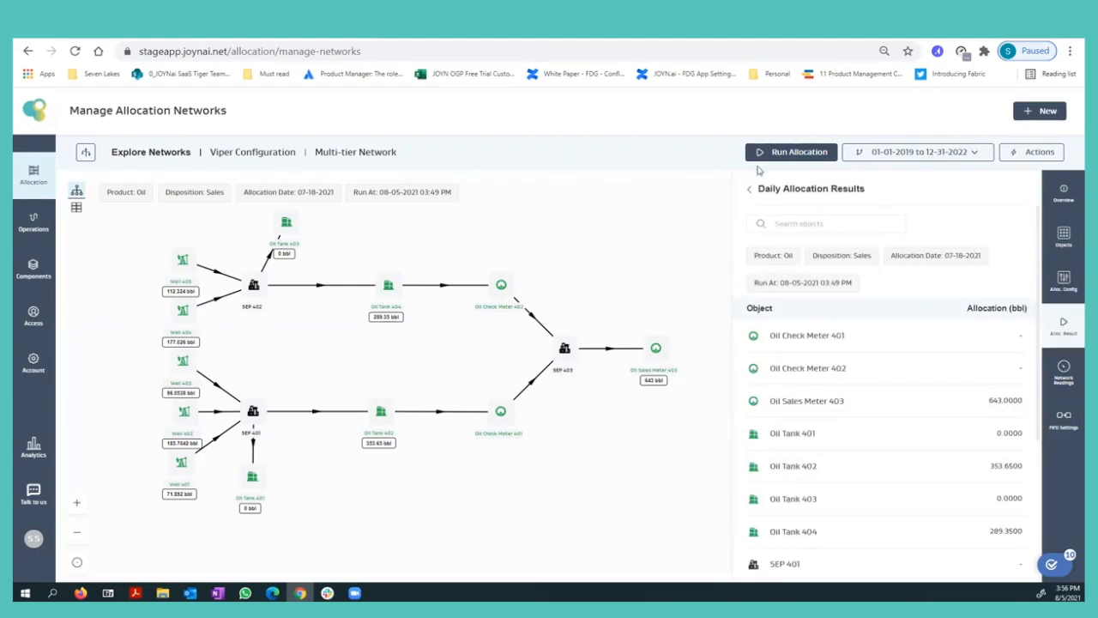
Refresh the monthly allocation results again to check the status of the July 2021 Multi-tier Network run.
{"action": "left_click", "coordinate": [29, 52]}
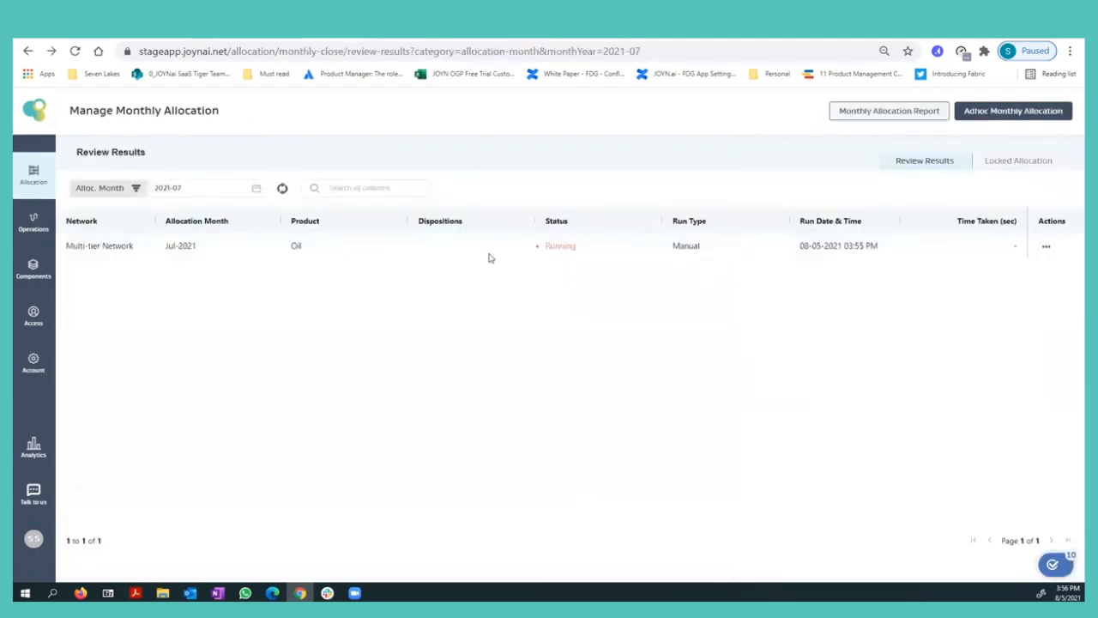
{"action": "left_click", "coordinate": [280, 187]}
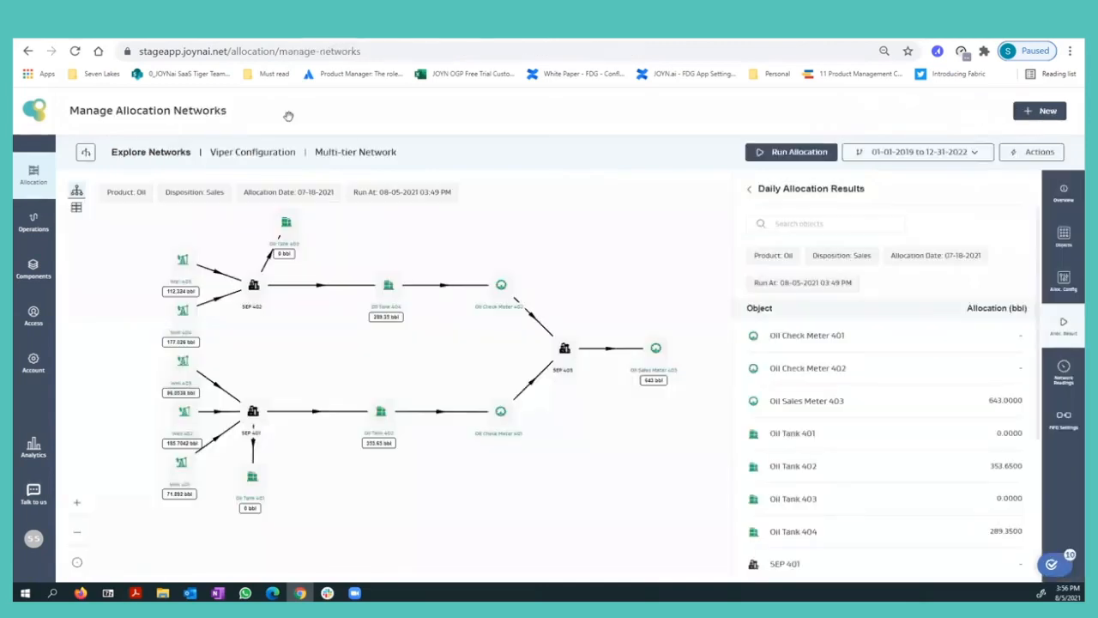
Open the Multi-tier Network's oil inventory and filter the tanks to Oil Tank 401 only.
{"action": "left_click", "coordinate": [1064, 383]}
{"action": "left_click", "coordinate": [1003, 255]}
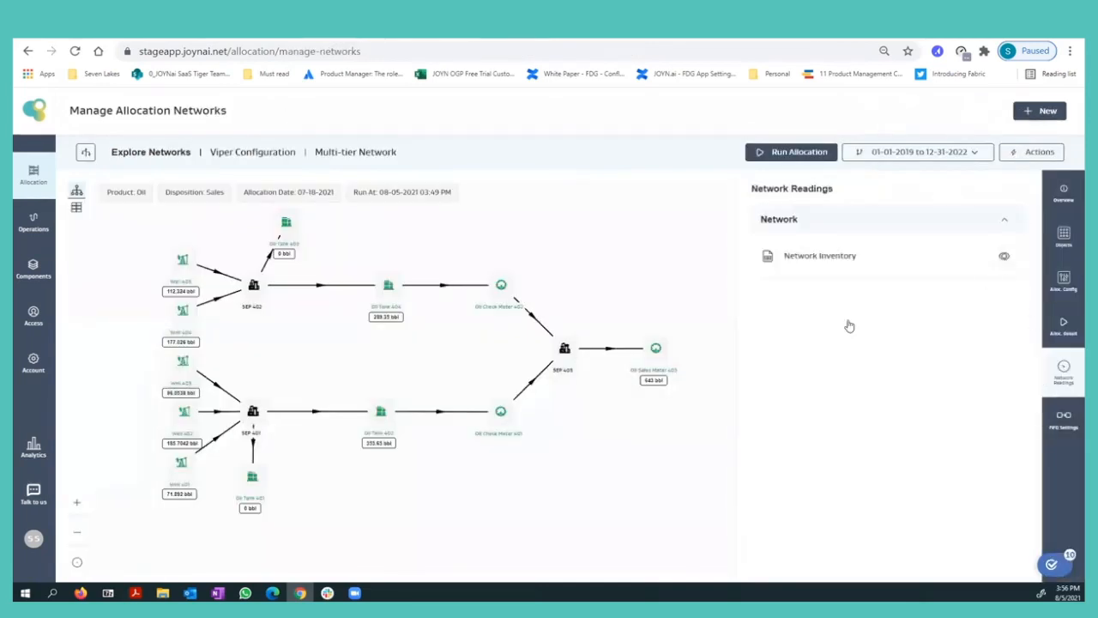
{"action": "left_click", "coordinate": [233, 163]}
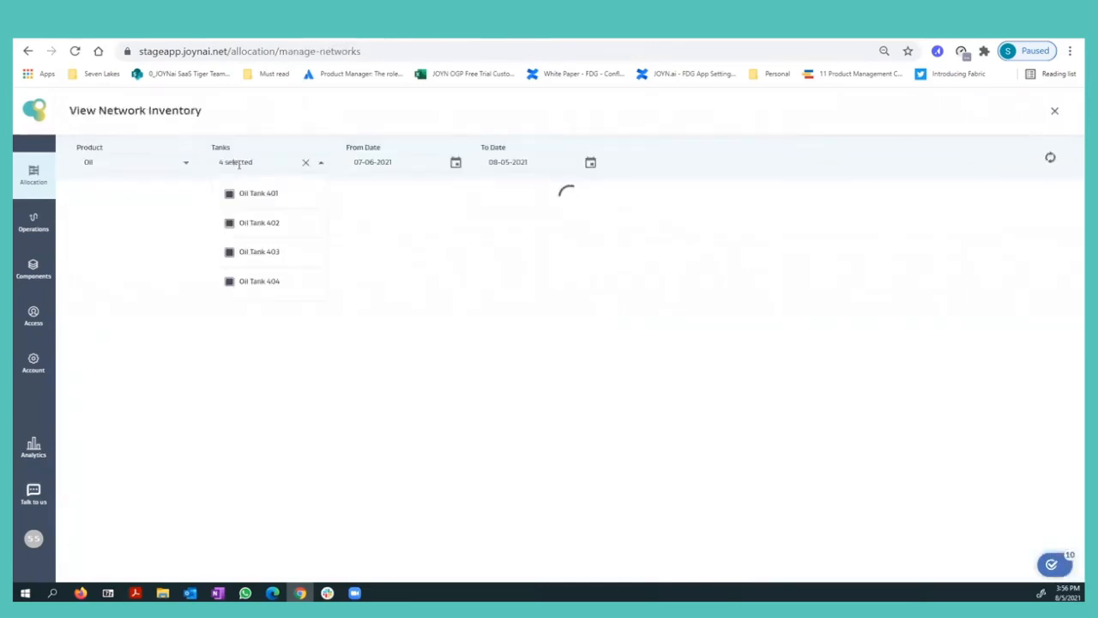
{"action": "left_click", "coordinate": [306, 162]}
{"action": "left_click", "coordinate": [244, 191]}
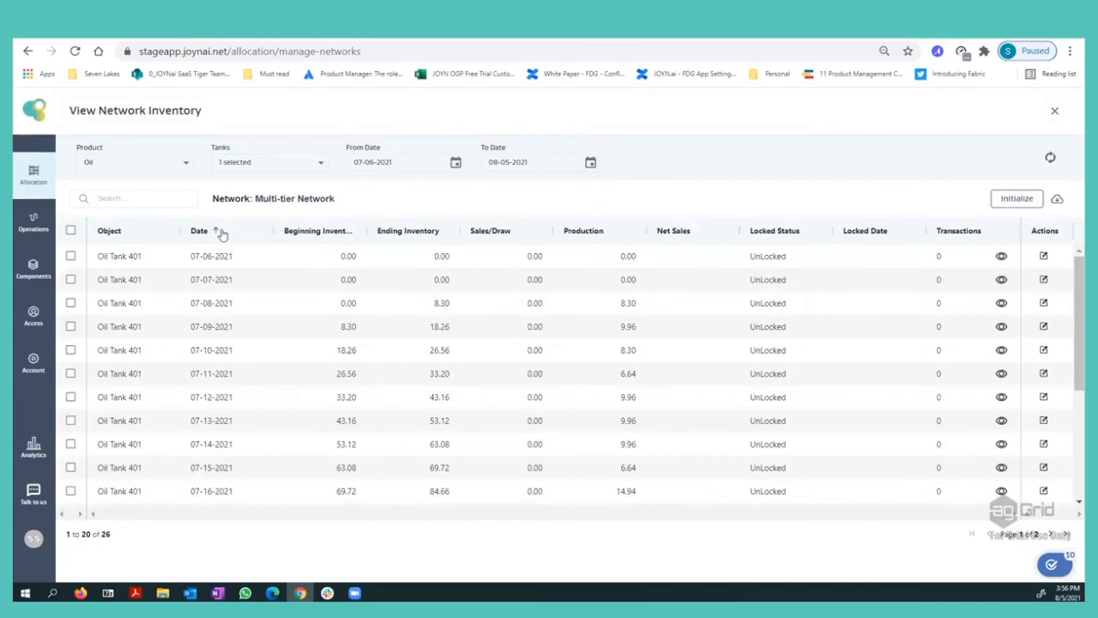
Sort the inventory by newest date and review every page of Oil Tank 401's 07-29-2021 ledger for FIFO volumes per well.
{"action": "left_click", "coordinate": [221, 233]}
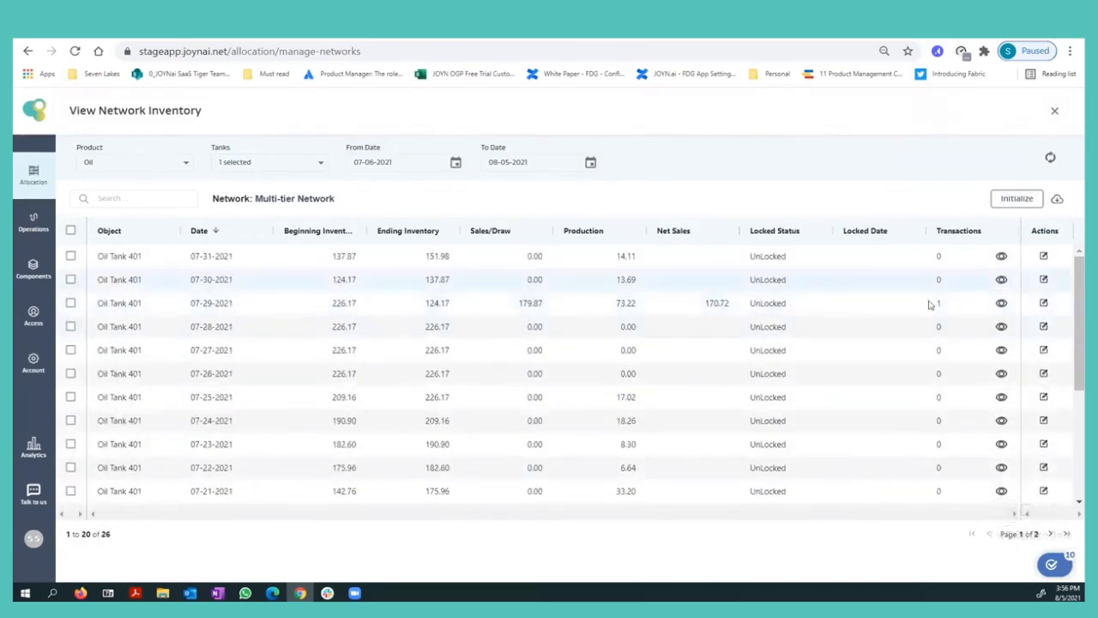
{"action": "left_click", "coordinate": [1044, 303]}
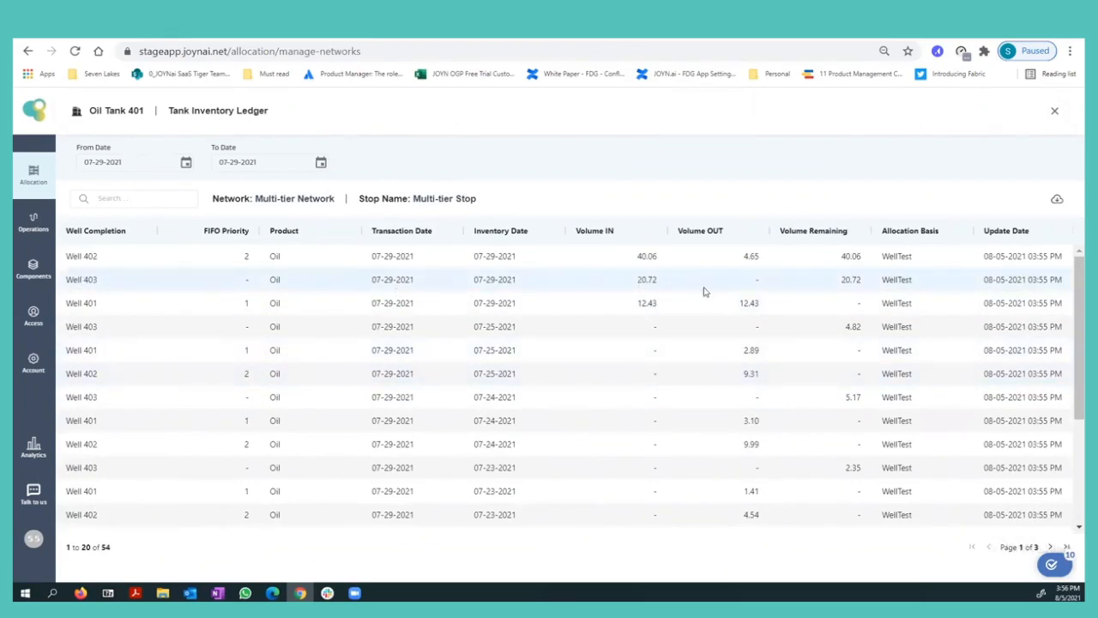
{"action": "scroll", "coordinate": [703, 292], "scroll_direction": "down", "scroll_amount": 2}
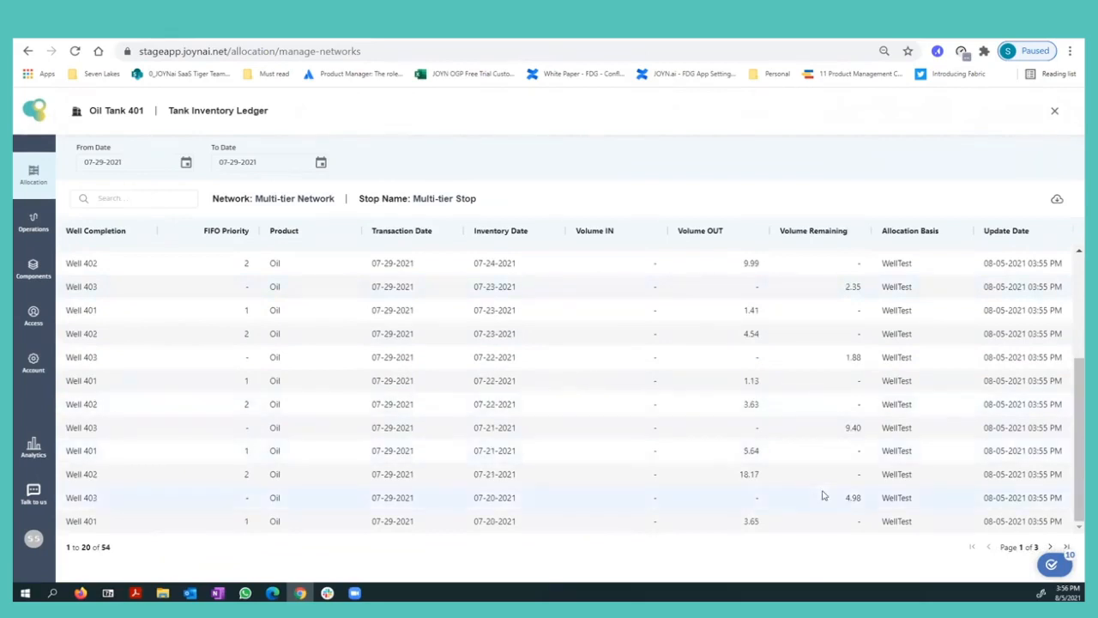
{"action": "left_click", "coordinate": [1049, 547]}
{"action": "scroll", "coordinate": [794, 437], "scroll_direction": "down", "scroll_amount": 2}
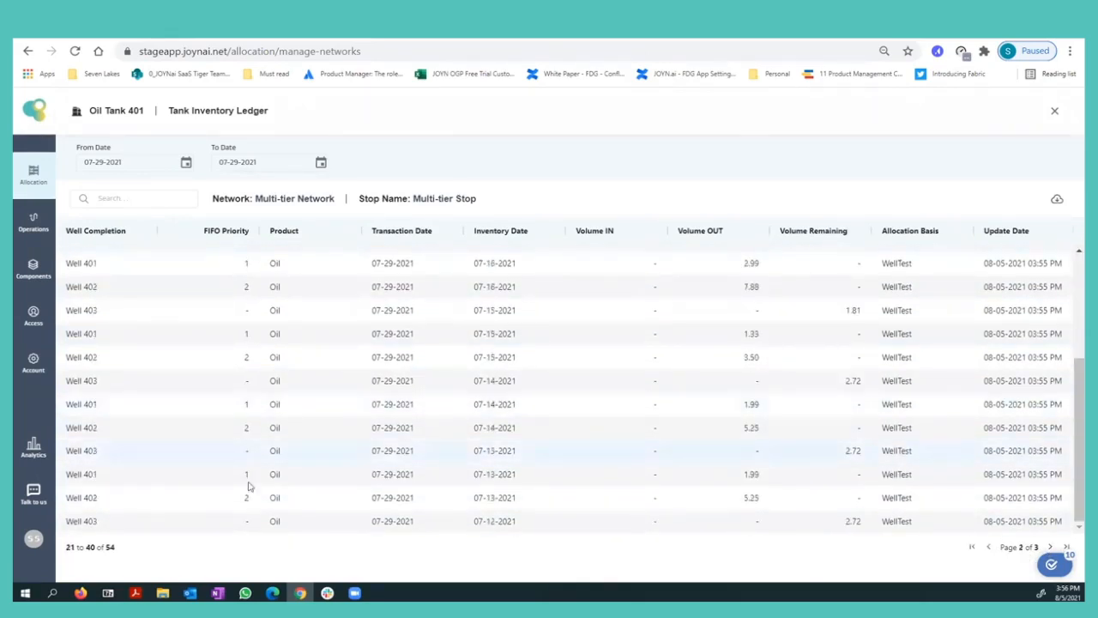
{"action": "left_click", "coordinate": [1050, 547]}
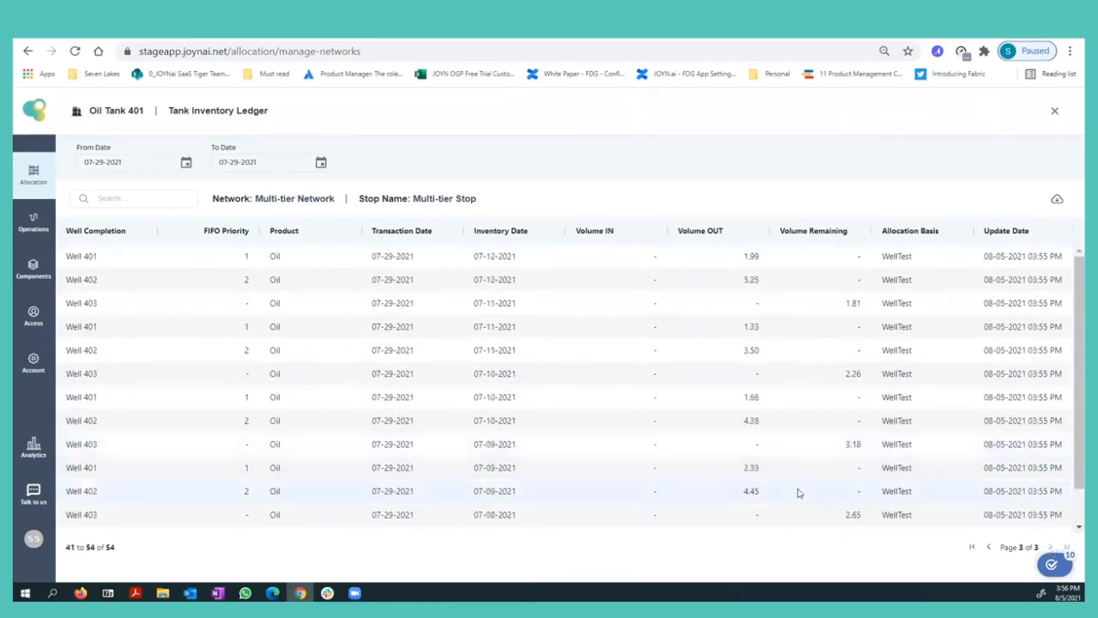
{"action": "left_click", "coordinate": [988, 548]}
{"action": "left_click", "coordinate": [988, 548]}
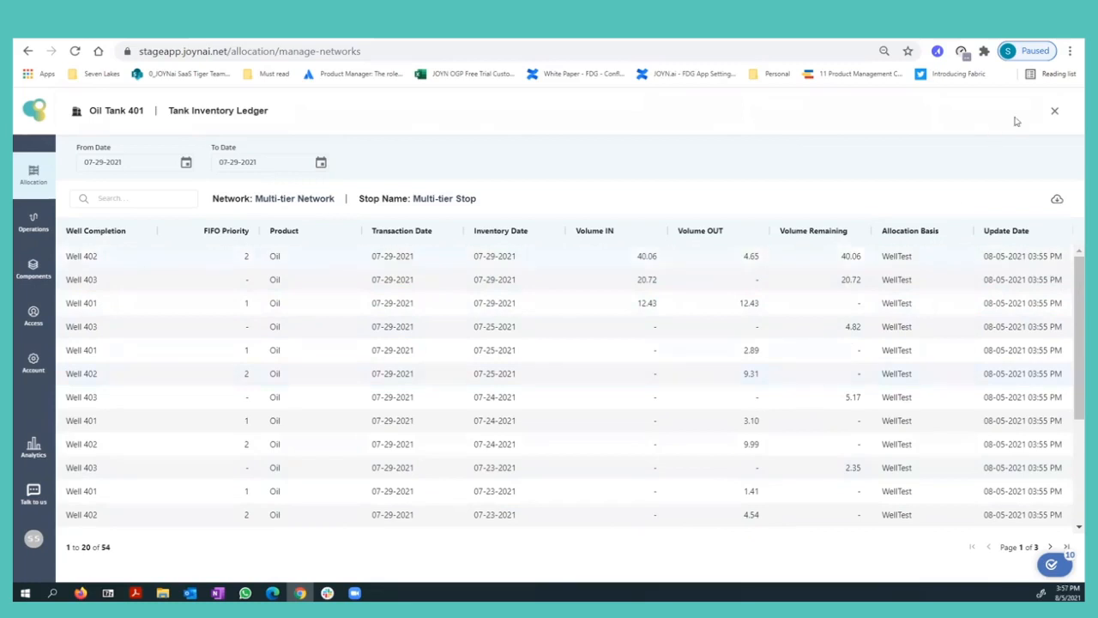
{"action": "left_click", "coordinate": [1054, 111]}
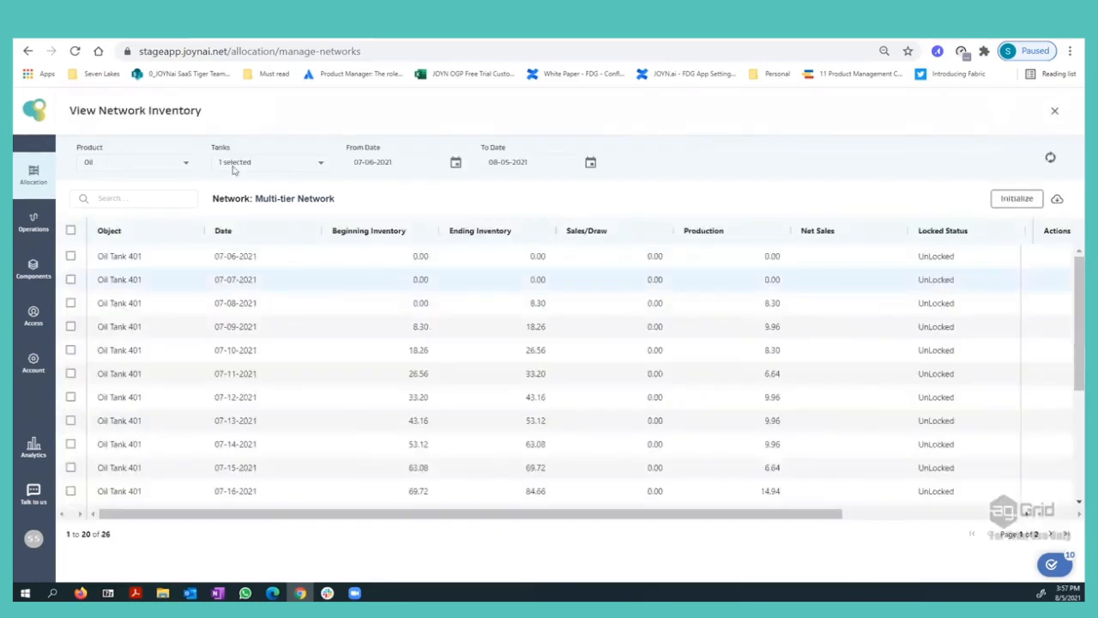
Switch the inventory filter to Oil Tank 402 and review its 07-11-2021 tank inventory ledger.
{"action": "left_click", "coordinate": [262, 163]}
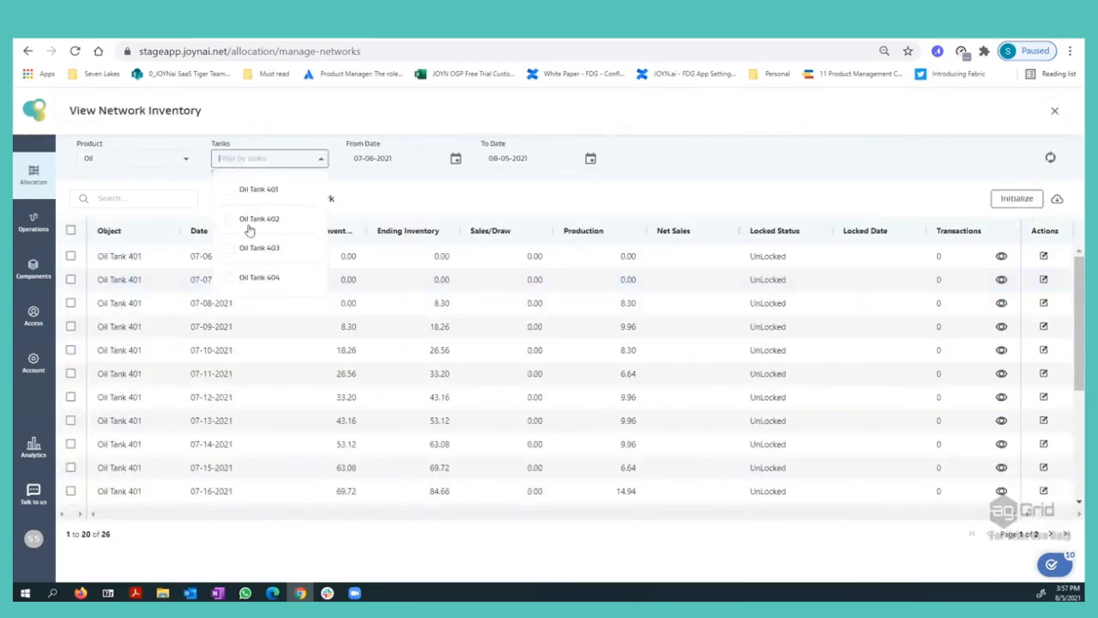
{"action": "left_click", "coordinate": [249, 224]}
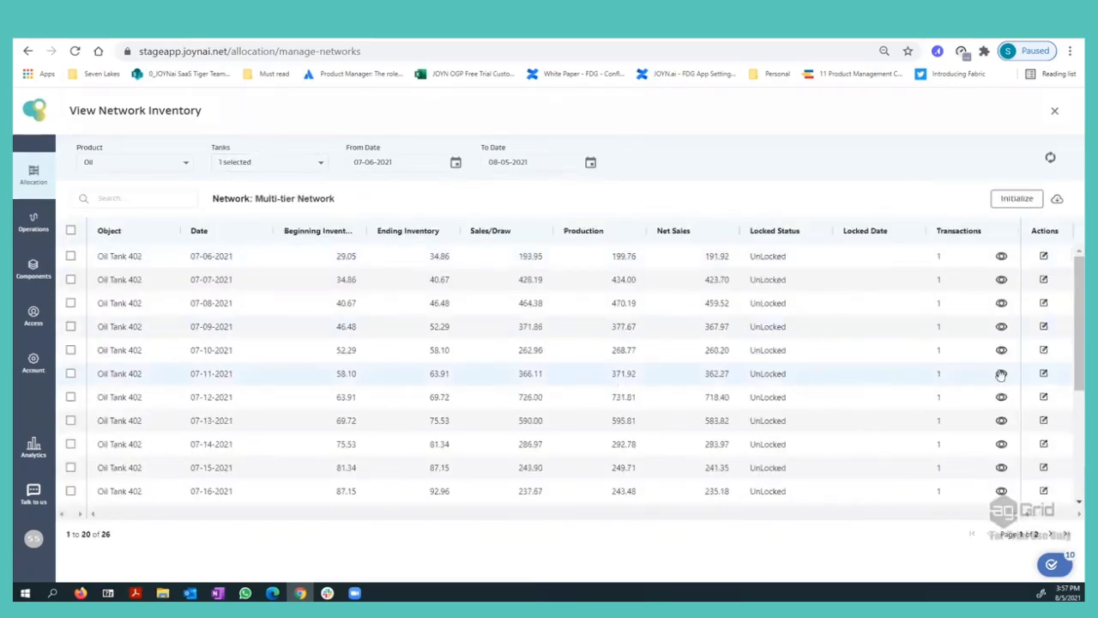
{"action": "left_click", "coordinate": [1042, 375]}
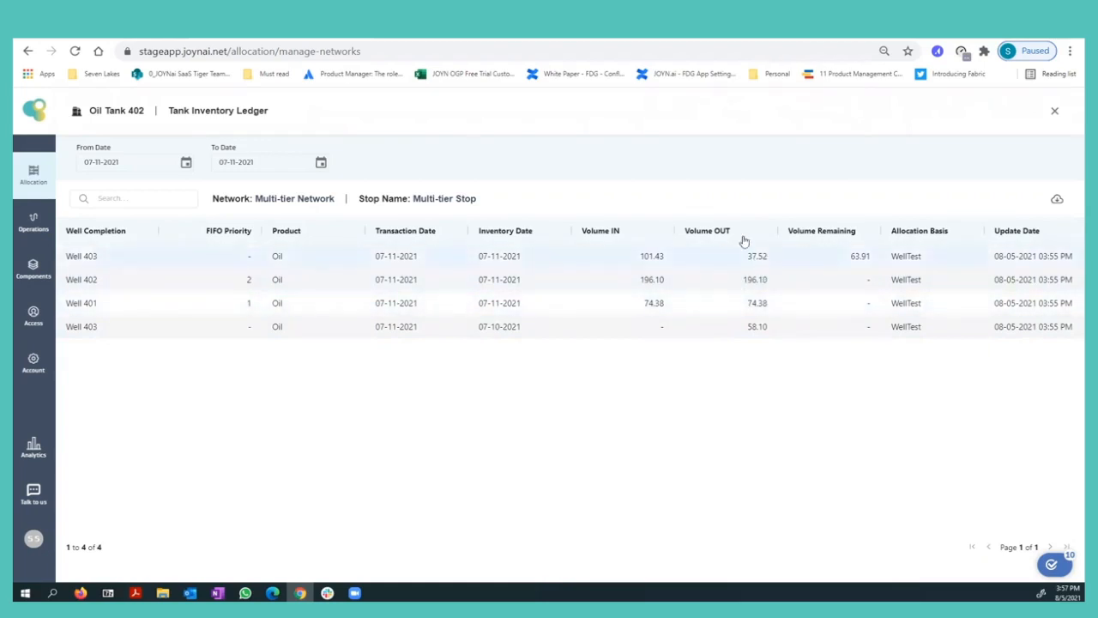
{"action": "left_click", "coordinate": [1055, 111]}
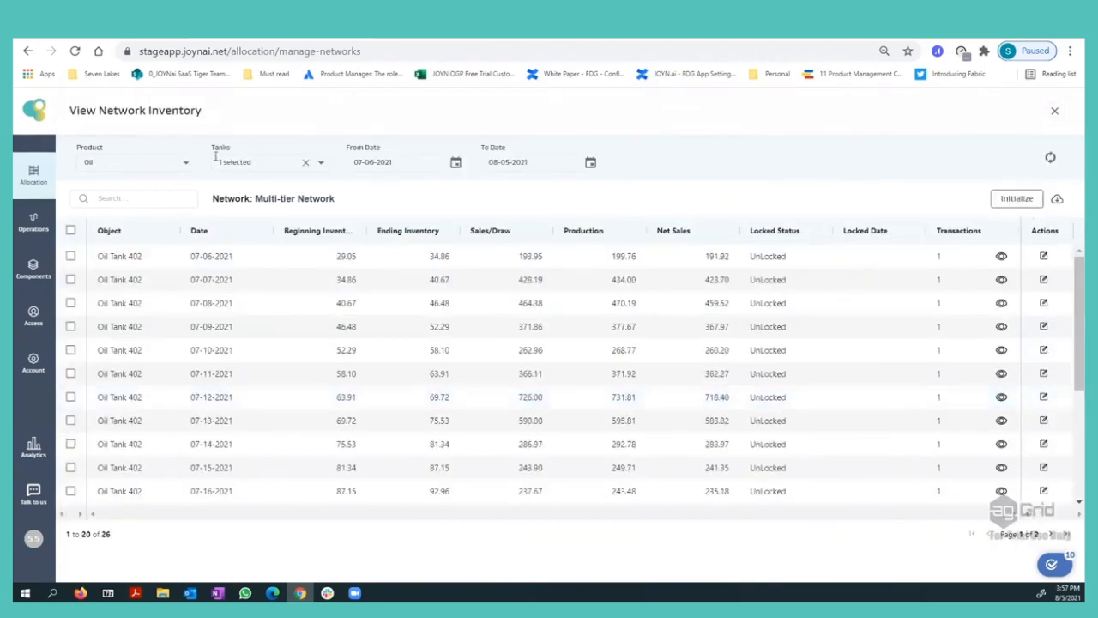
Switch the inventory filter to Oil Tank 404 and review its 07-11-2021 tank inventory ledger.
{"action": "left_click", "coordinate": [215, 155]}
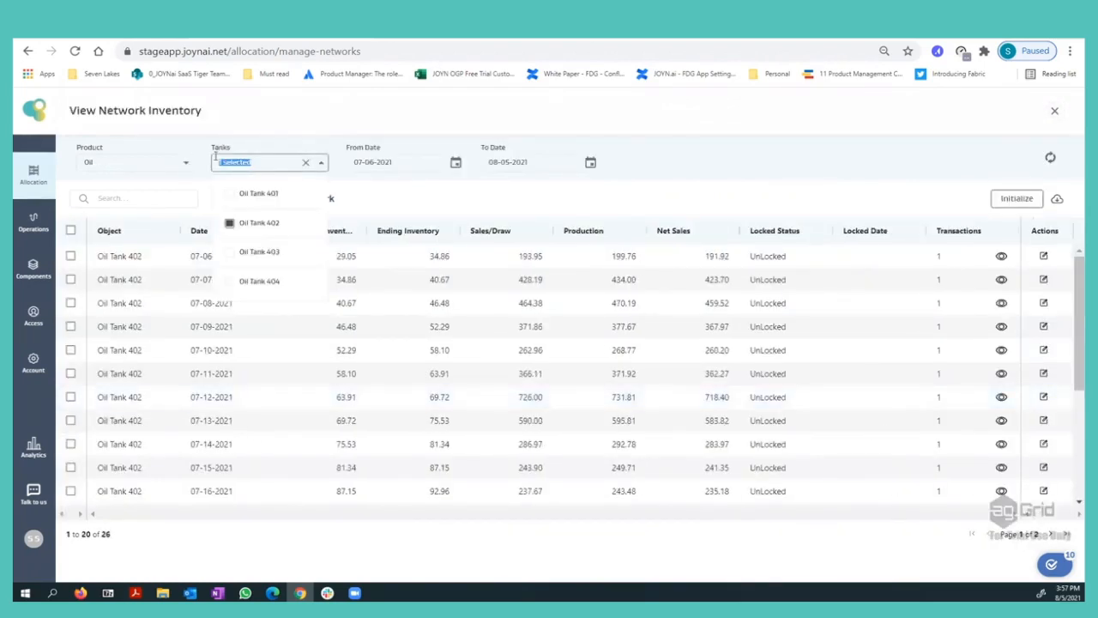
{"action": "left_click", "coordinate": [233, 277]}
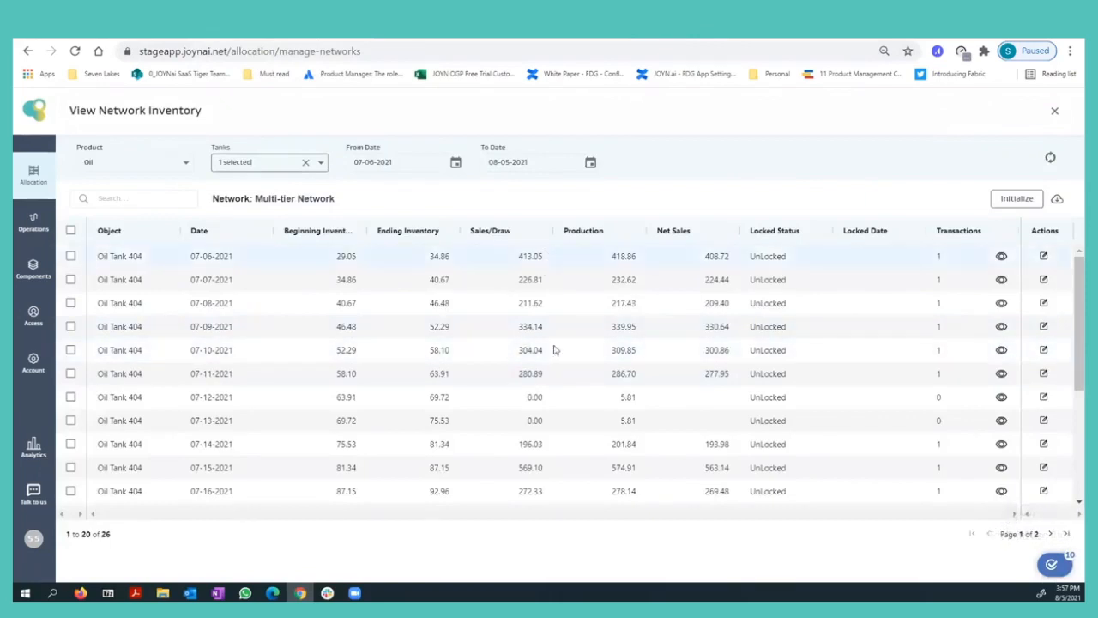
{"action": "left_click", "coordinate": [1042, 374]}
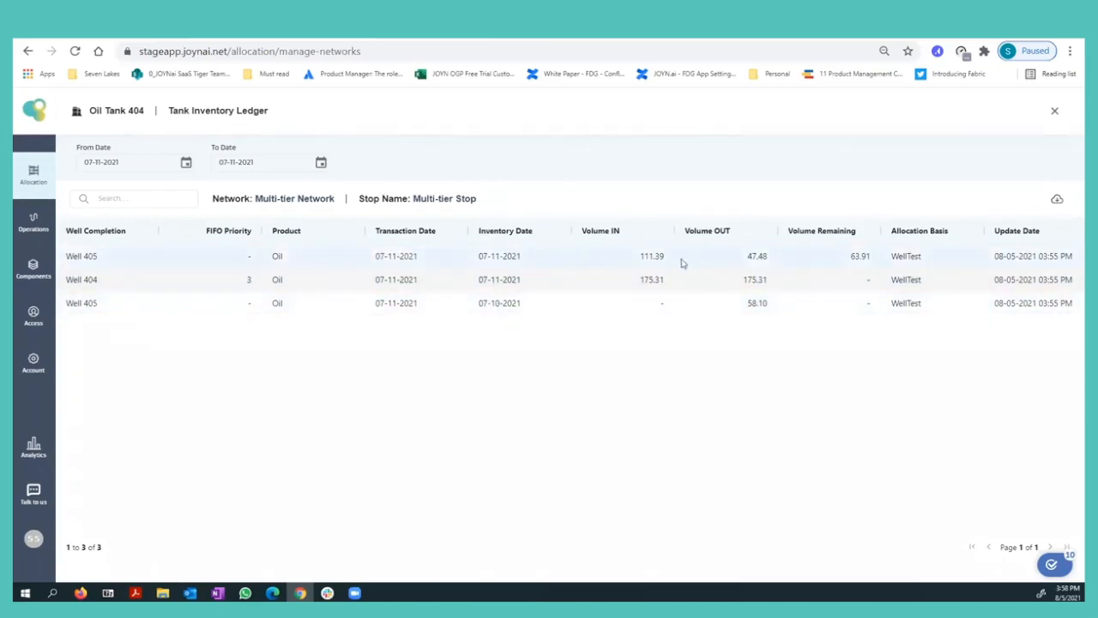
{"action": "left_click", "coordinate": [1054, 112]}
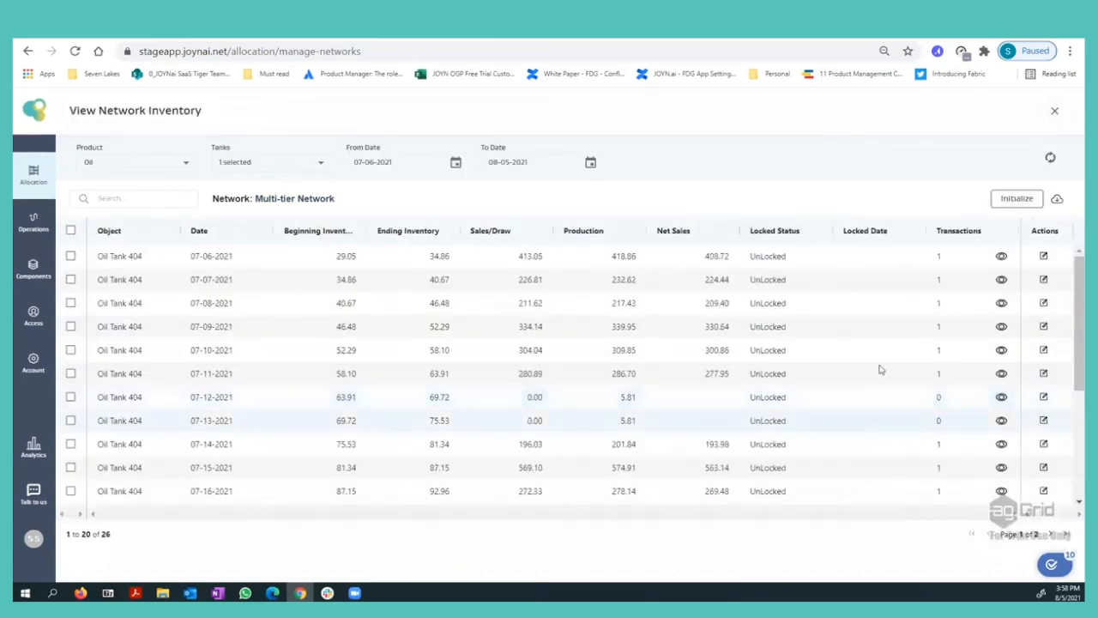
Open Oil Tank 404's 07-14-2021 inventory ledger and set its start date back to 07-13-2021 to compare both days.
{"action": "left_click", "coordinate": [1045, 445]}
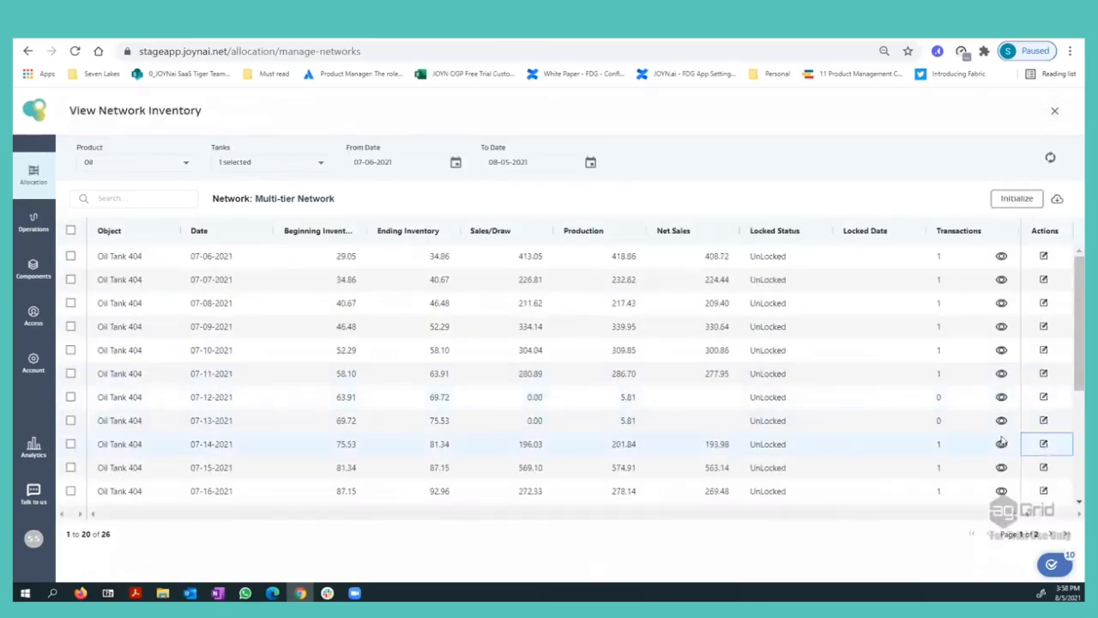
{"action": "left_click", "coordinate": [1001, 443]}
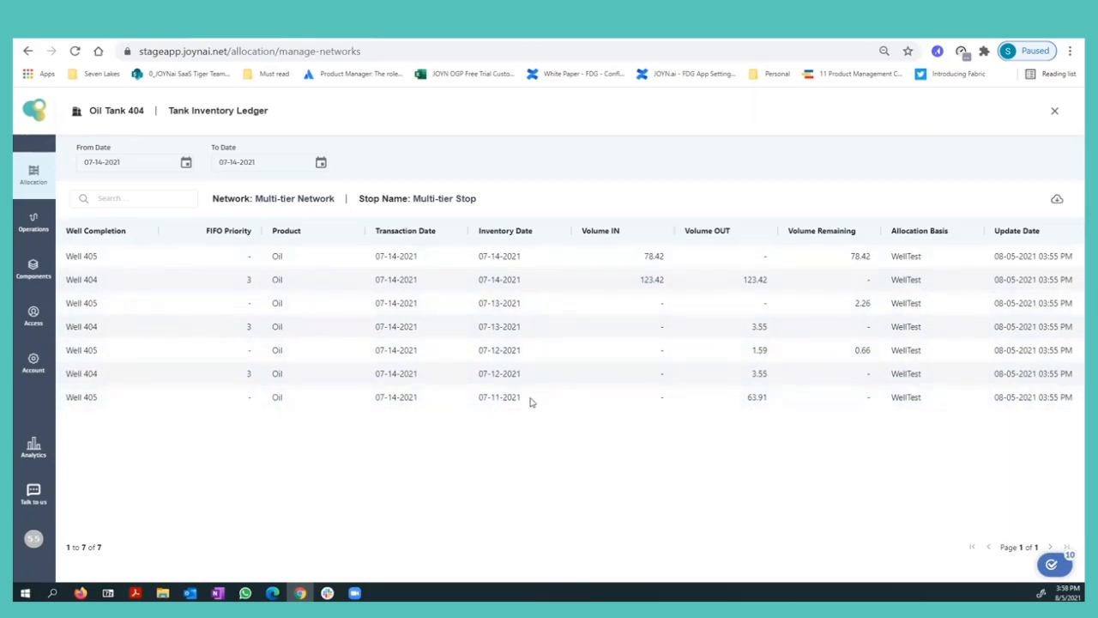
{"action": "left_click", "coordinate": [103, 162]}
{"action": "left_click", "coordinate": [104, 272]}
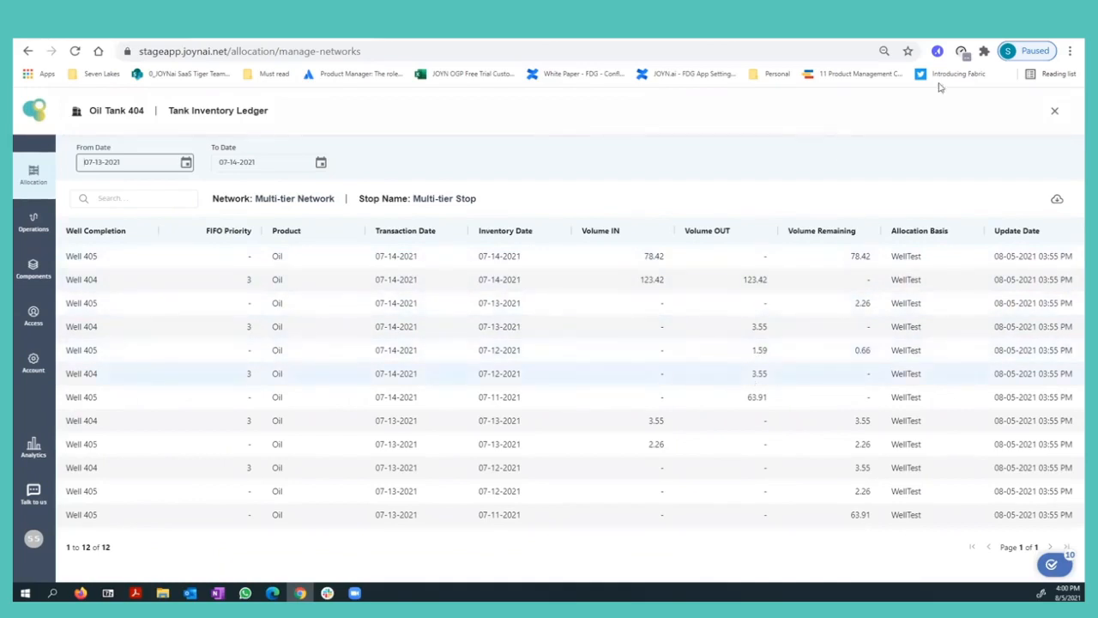
Leave the tank ledger and network inventory, and display the Multi-tier Network's FIFO priority settings.
{"action": "left_click", "coordinate": [1054, 112]}
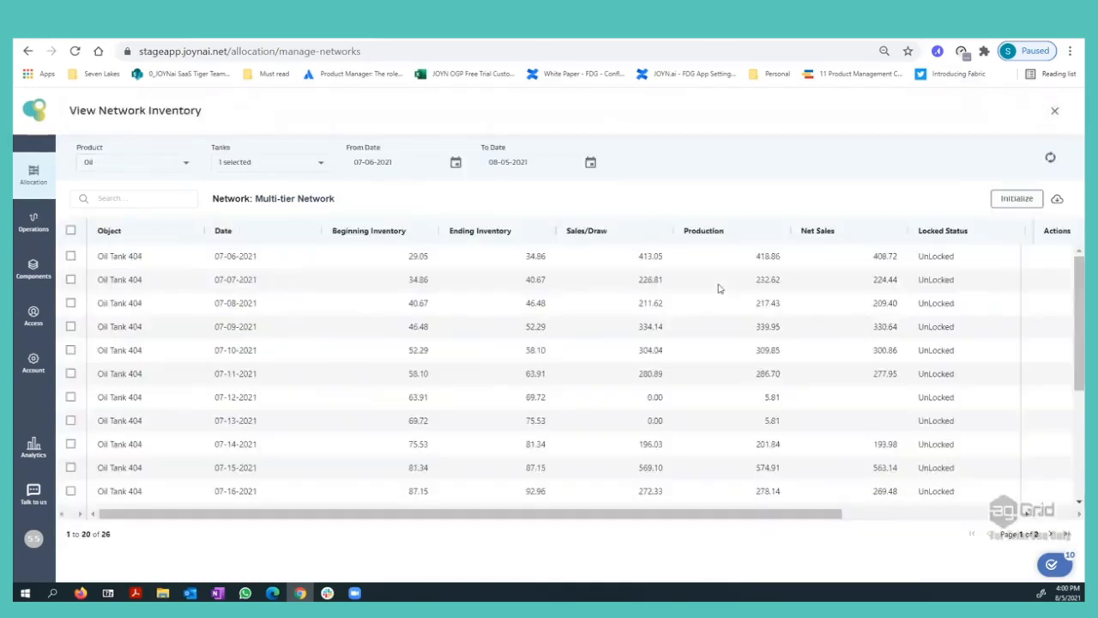
{"action": "left_click", "coordinate": [1056, 113]}
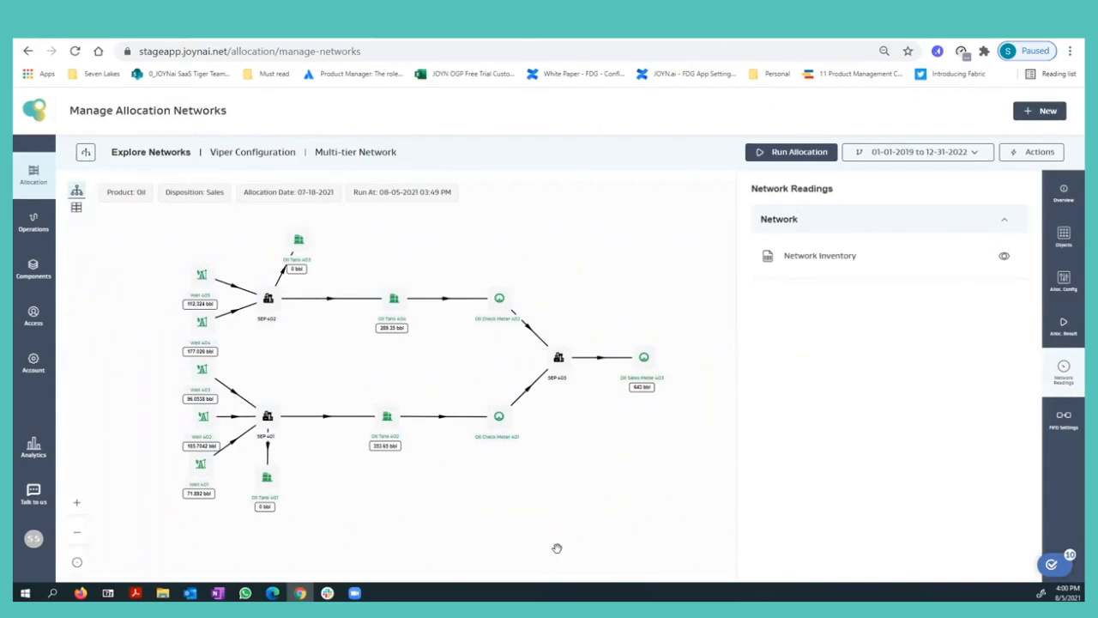
{"action": "left_click", "coordinate": [1049, 431]}
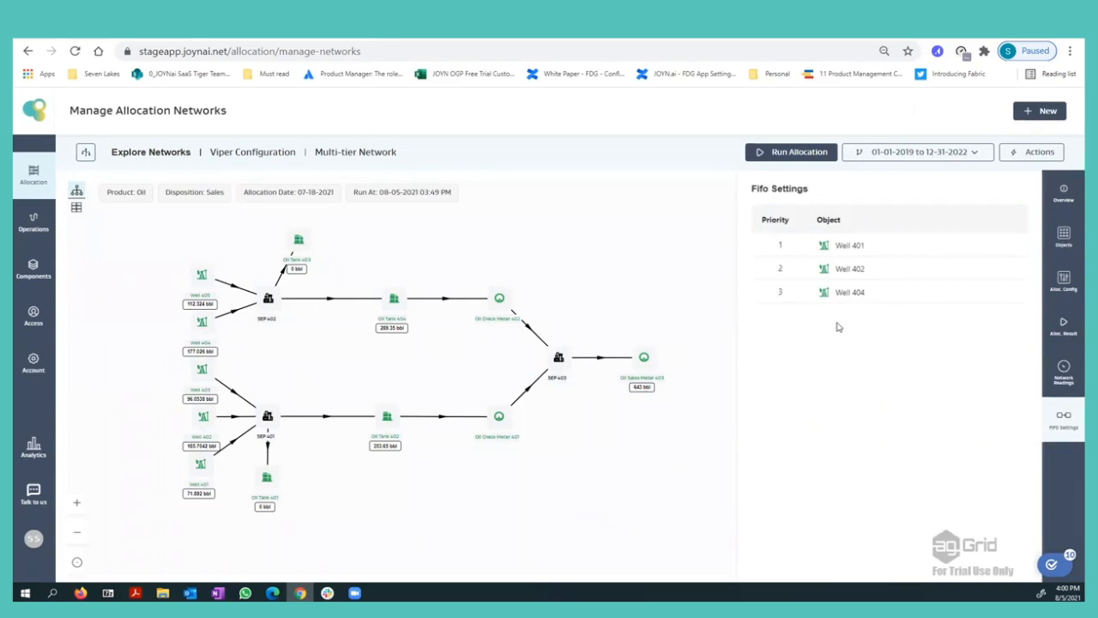